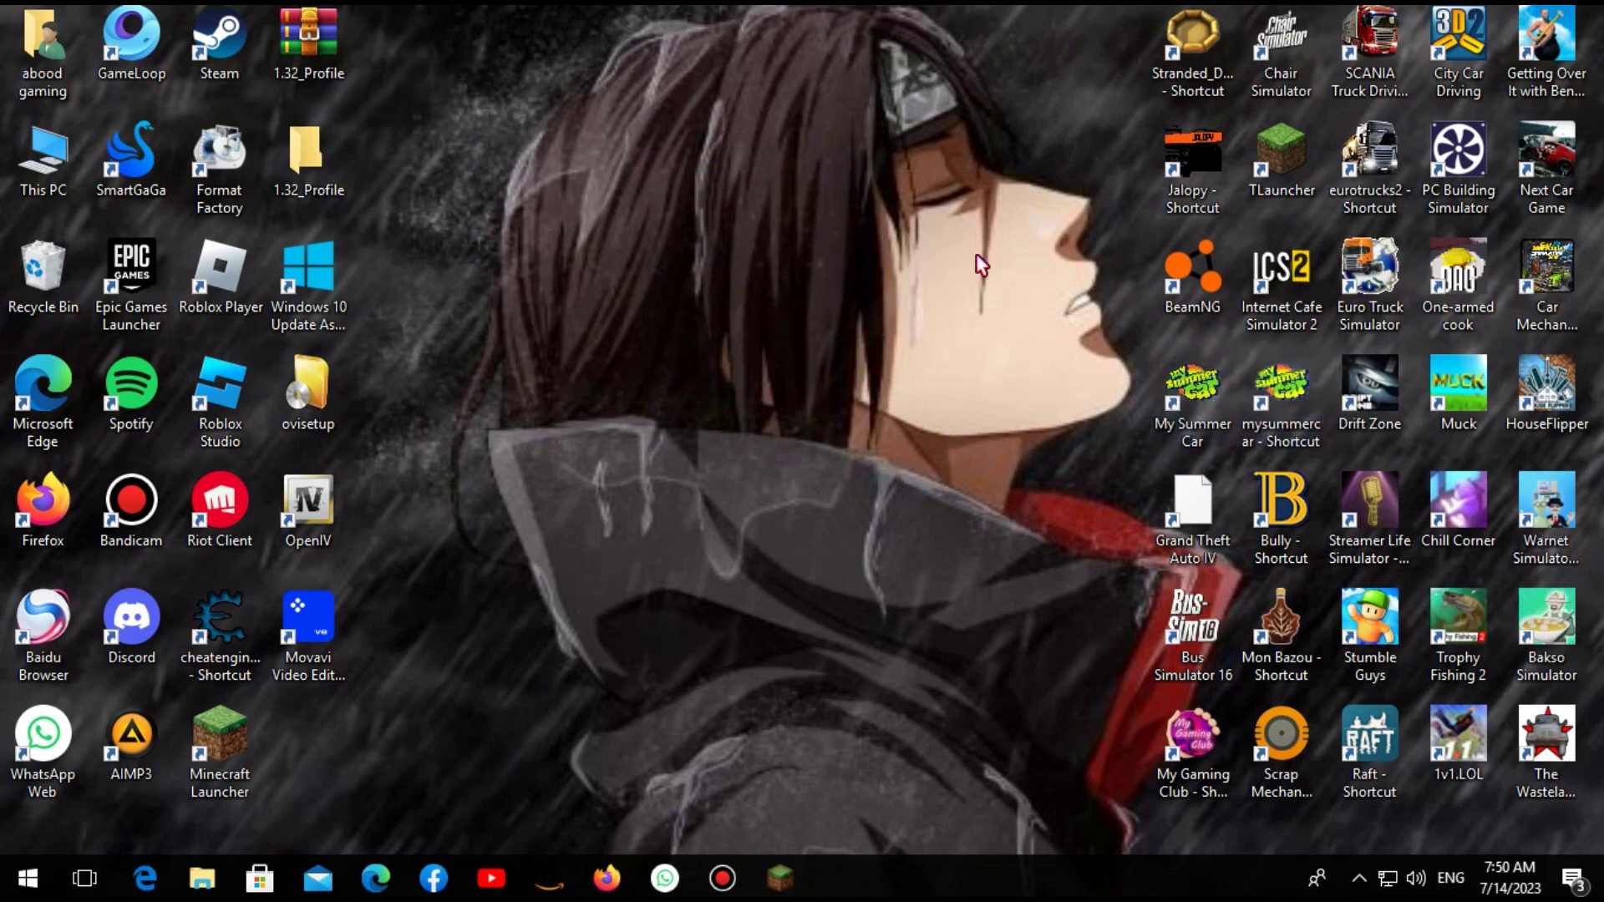
Open the file location of the mysummercar shortcut, inspect the game's Mods folder, and close the window
{"action": "right_click", "coordinate": [1284, 407]}
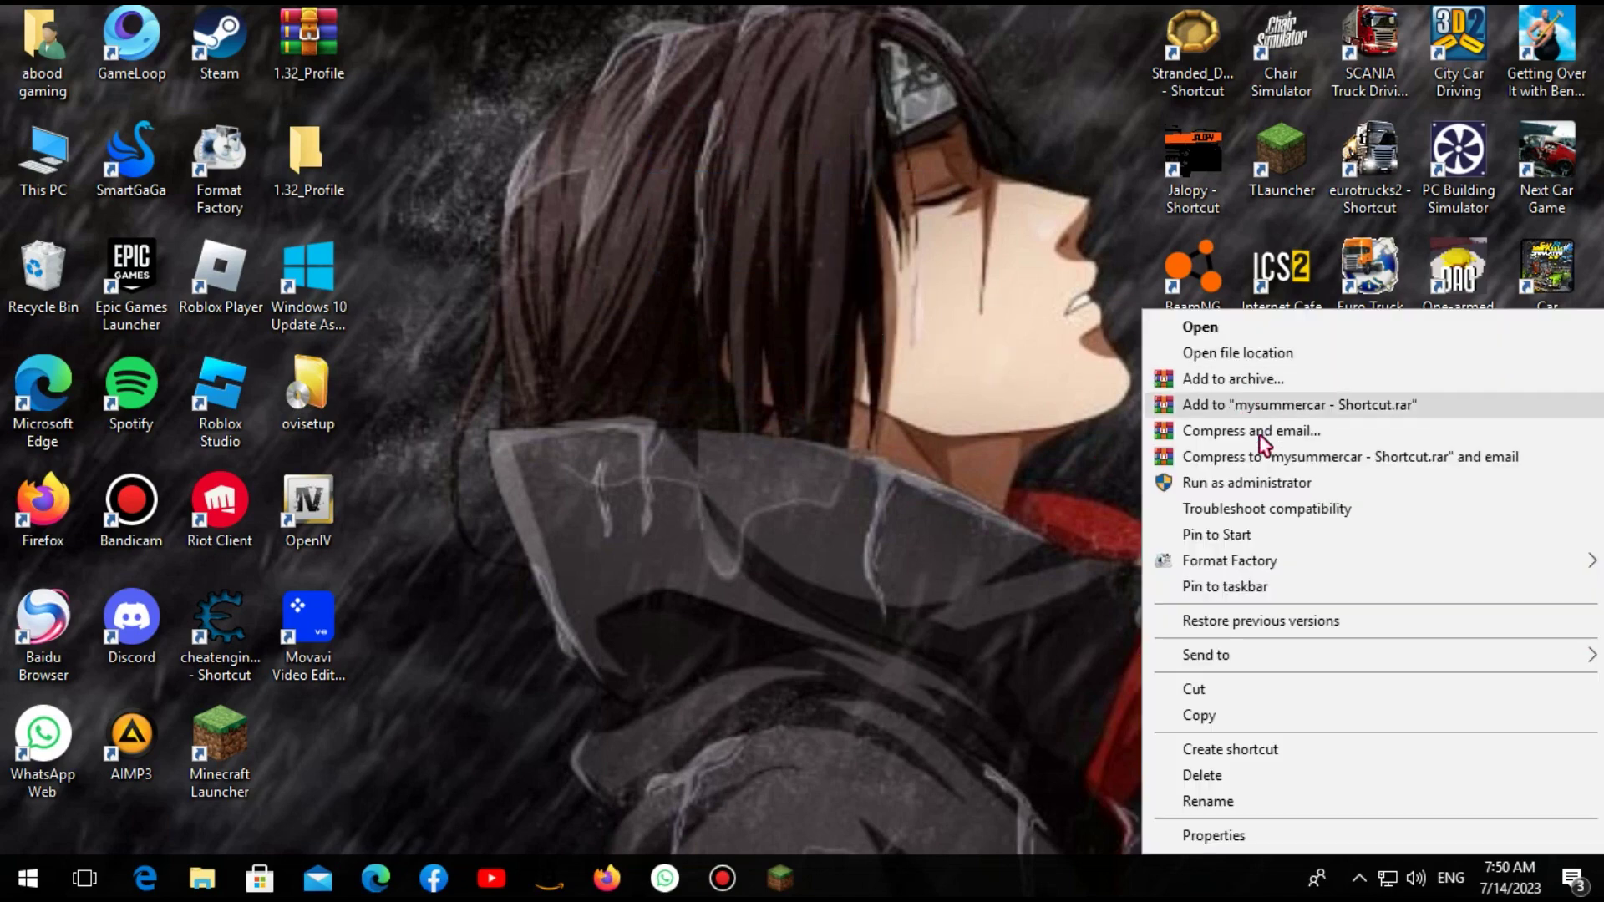
{"action": "left_click", "coordinate": [1056, 402]}
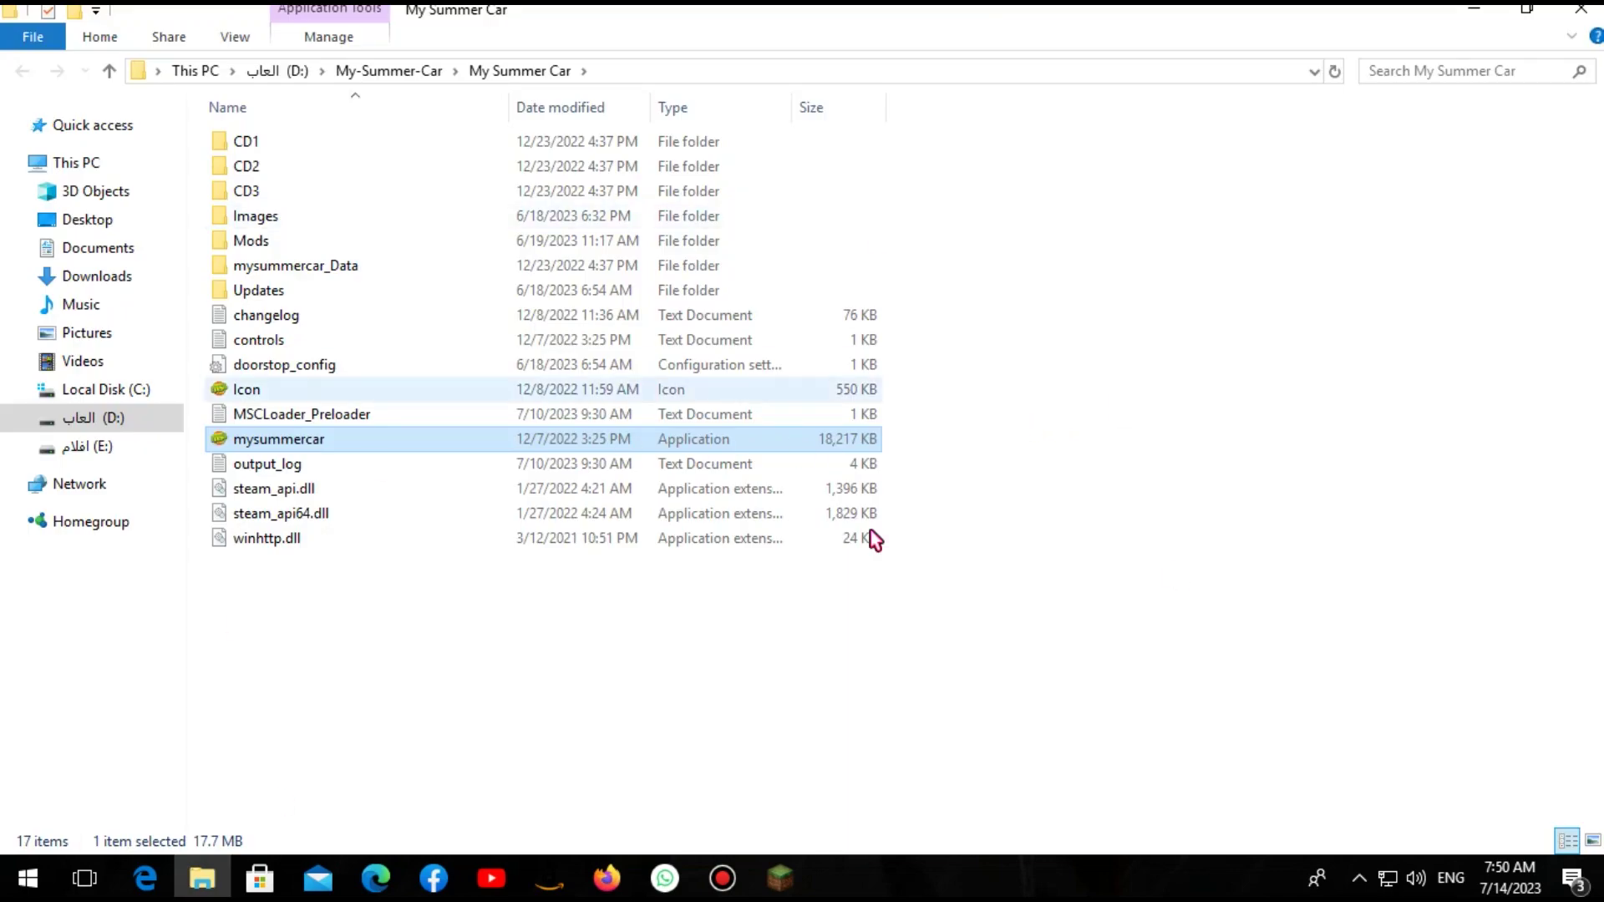
{"action": "double_click", "coordinate": [268, 241]}
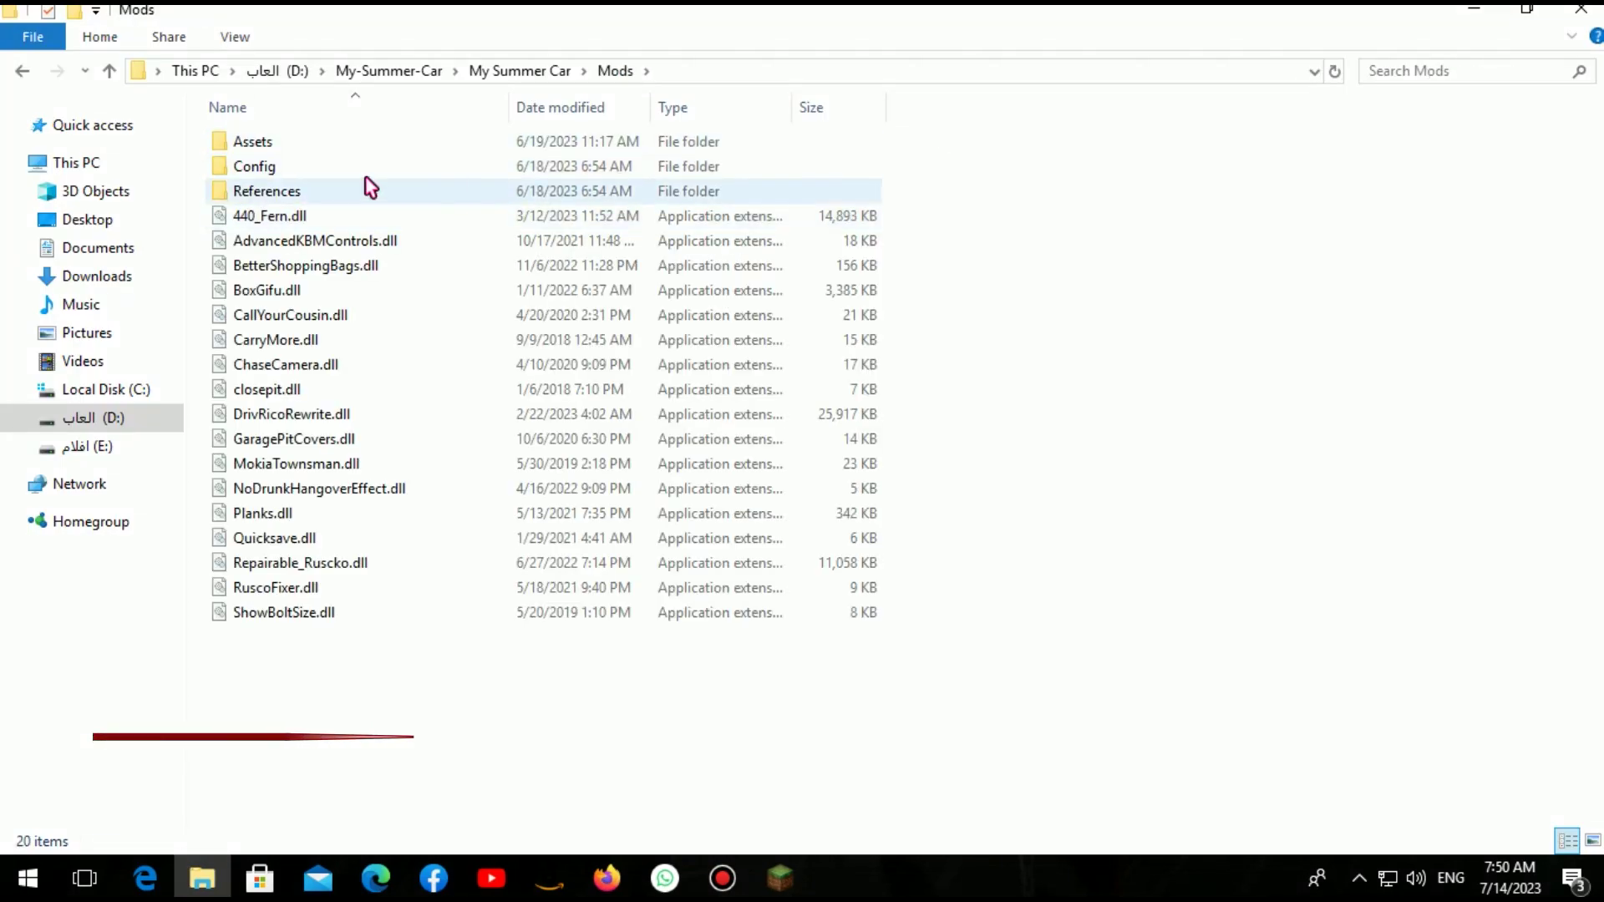
{"action": "left_click", "coordinate": [10, 73]}
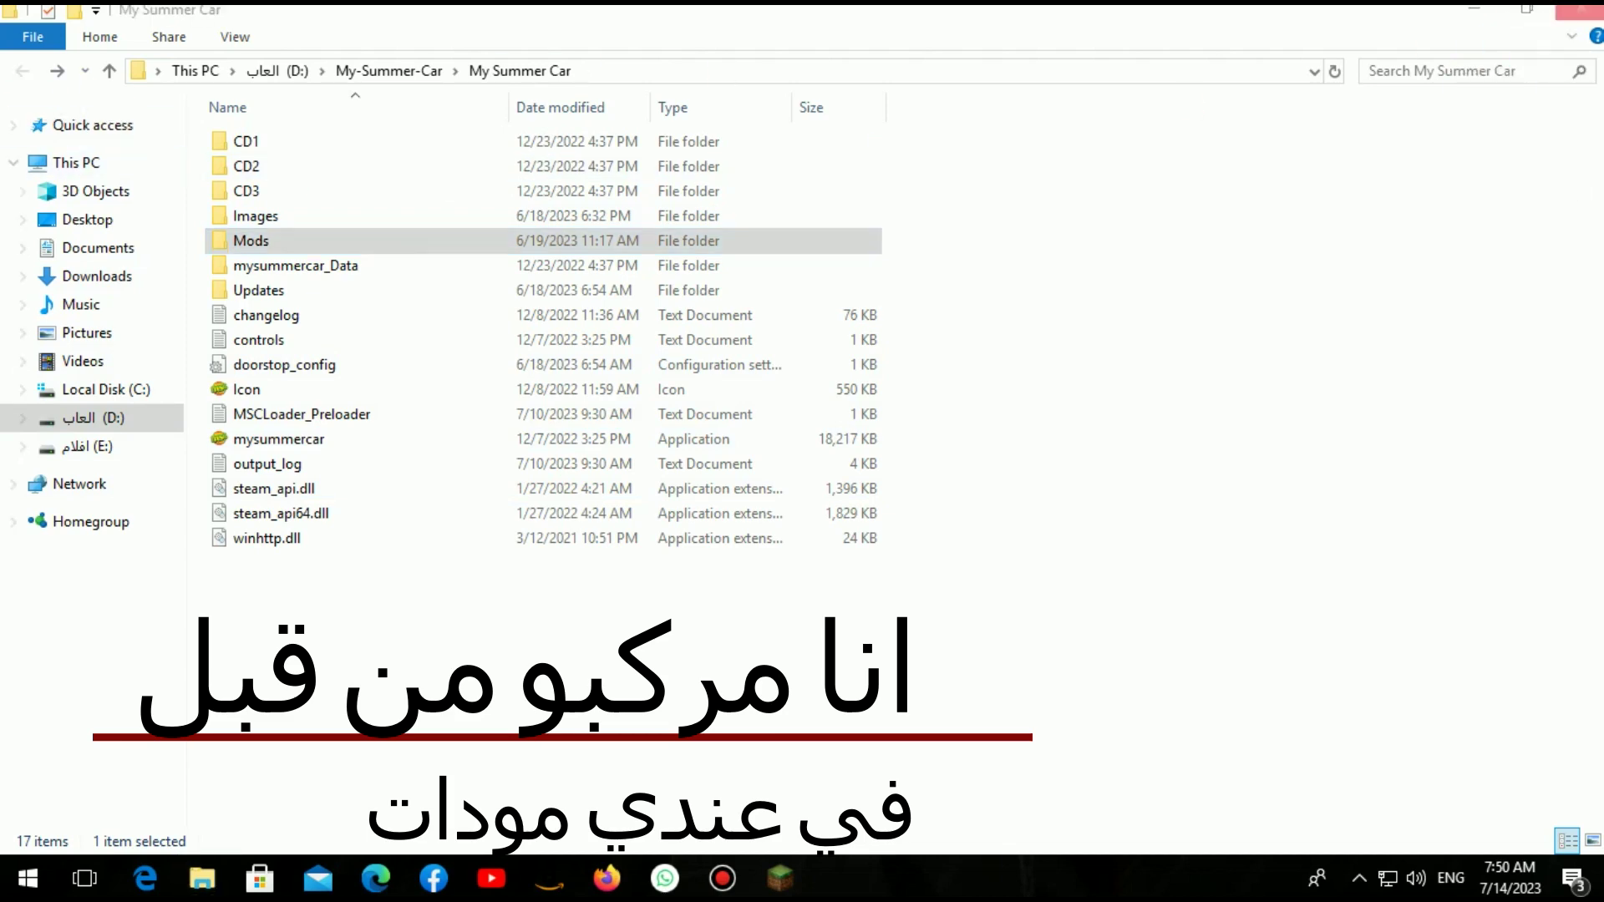
{"action": "left_click", "coordinate": [1582, 10]}
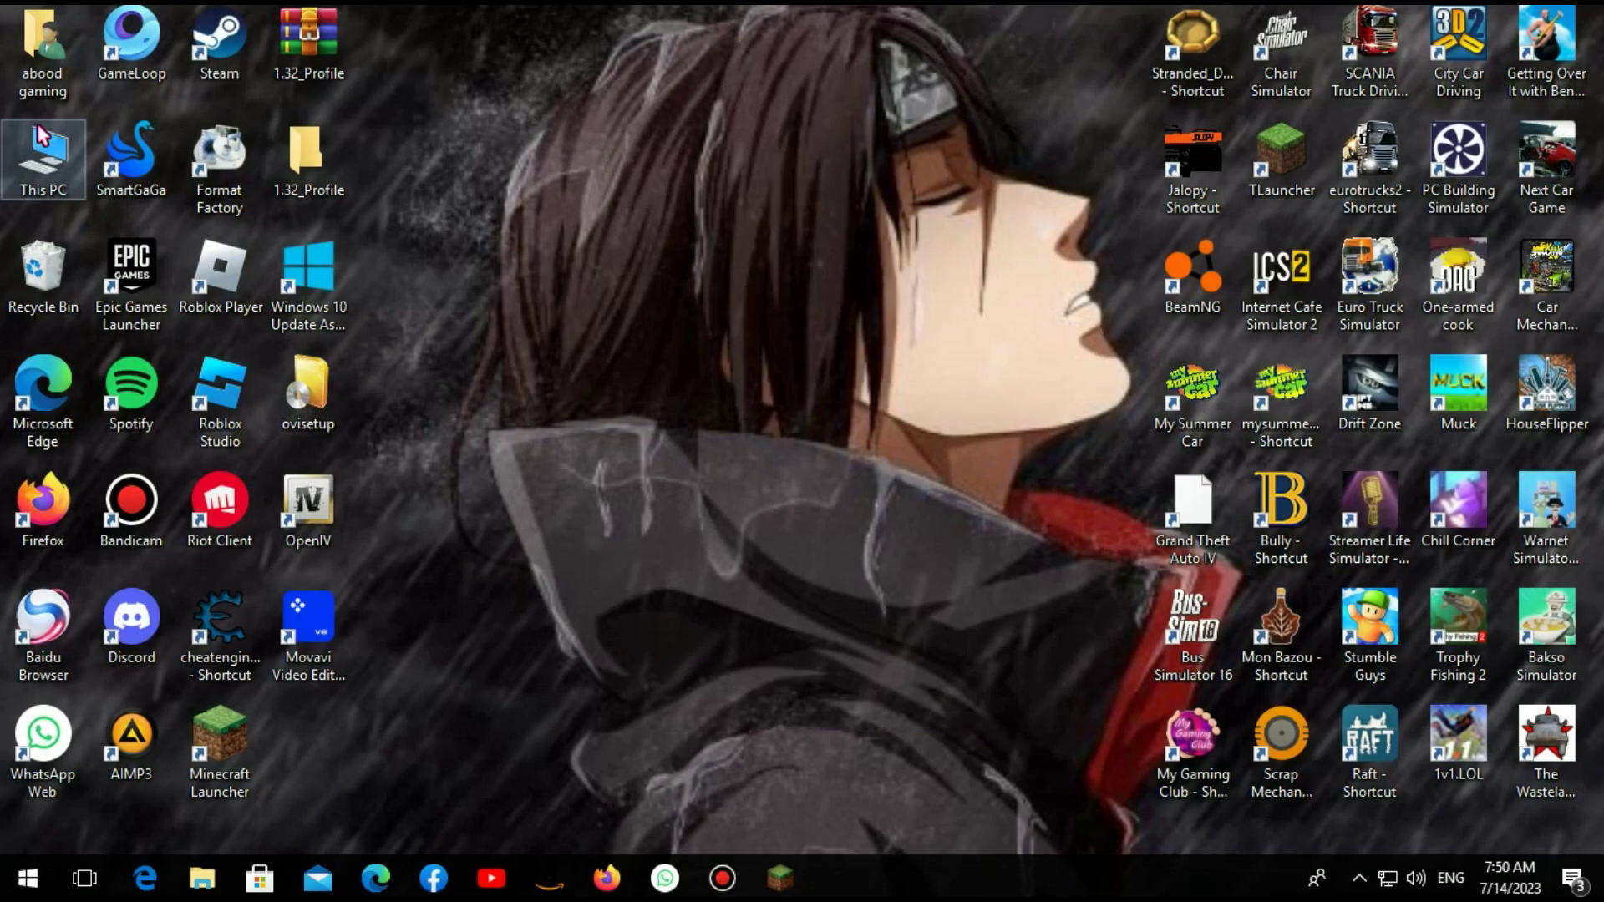
Open the "العاب + برامج" folder on drive D:
{"action": "double_click", "coordinate": [50, 167]}
{"action": "double_click", "coordinate": [816, 359]}
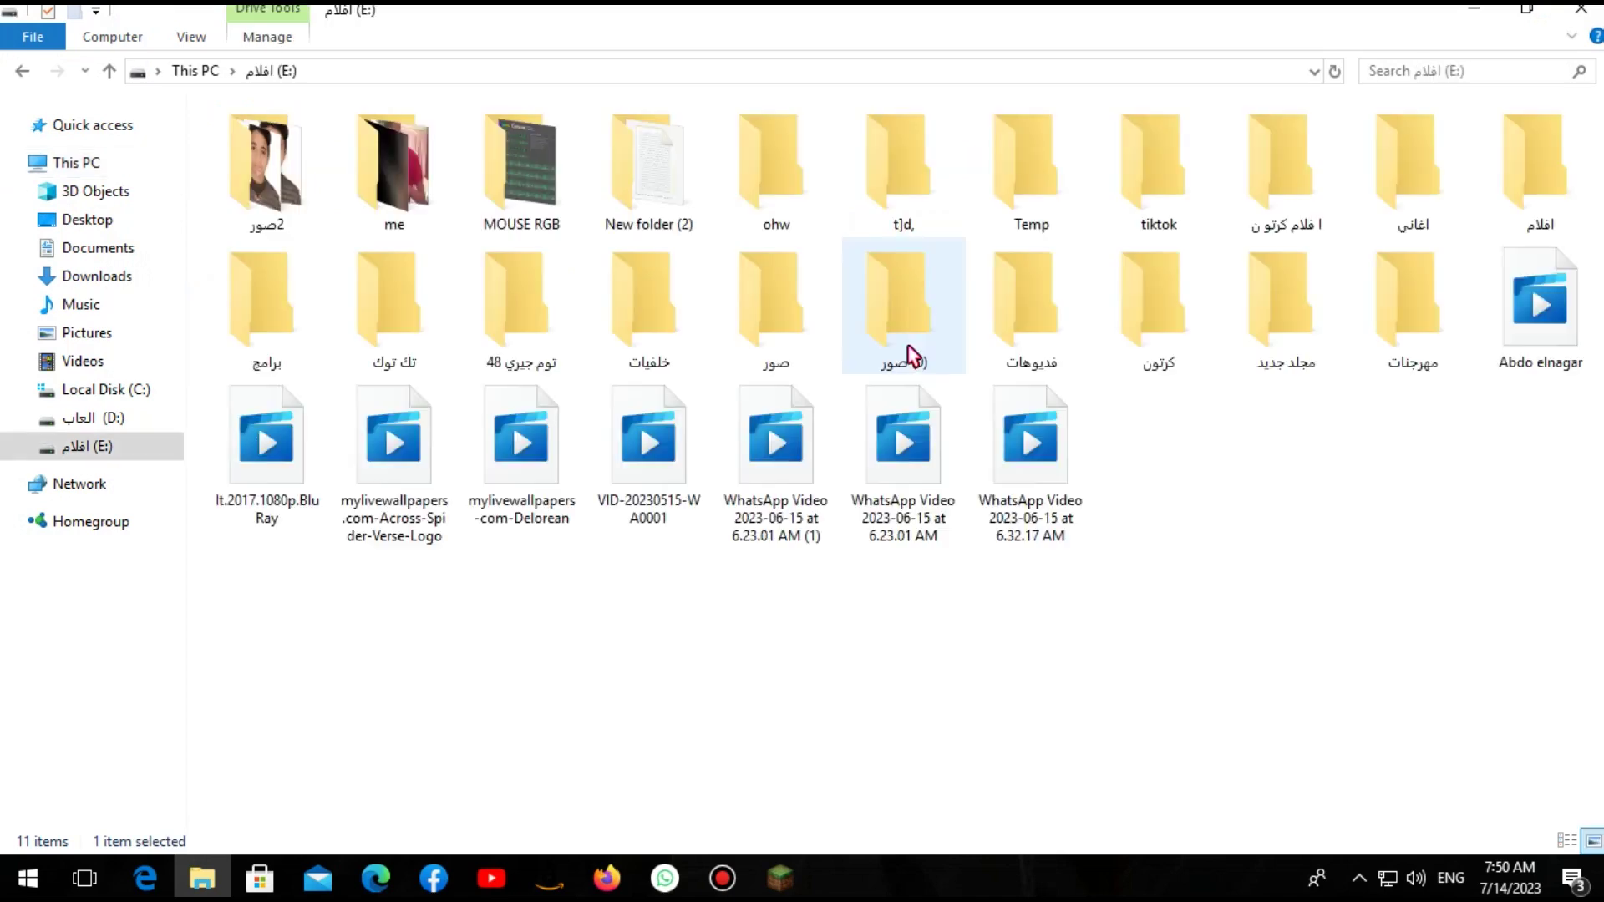
{"action": "left_click", "coordinate": [23, 70]}
{"action": "double_click", "coordinate": [720, 362]}
{"action": "scroll", "coordinate": [750, 444], "scroll_direction": "down", "scroll_amount": 1}
{"action": "scroll", "coordinate": [750, 444], "scroll_direction": "down", "scroll_amount": 5}
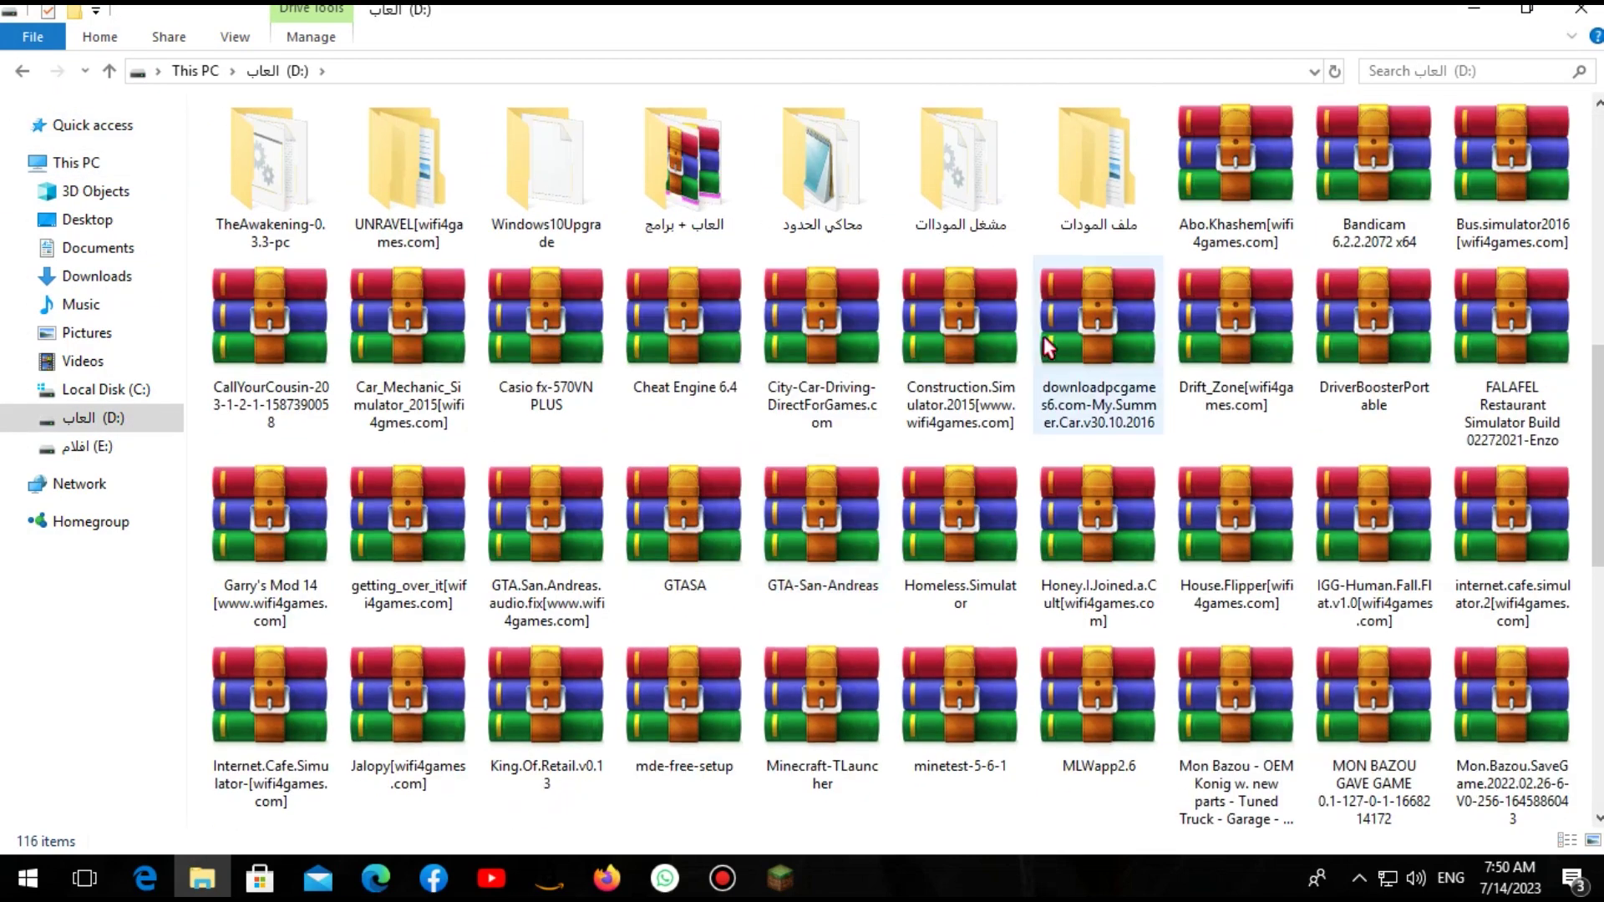
{"action": "double_click", "coordinate": [700, 174]}
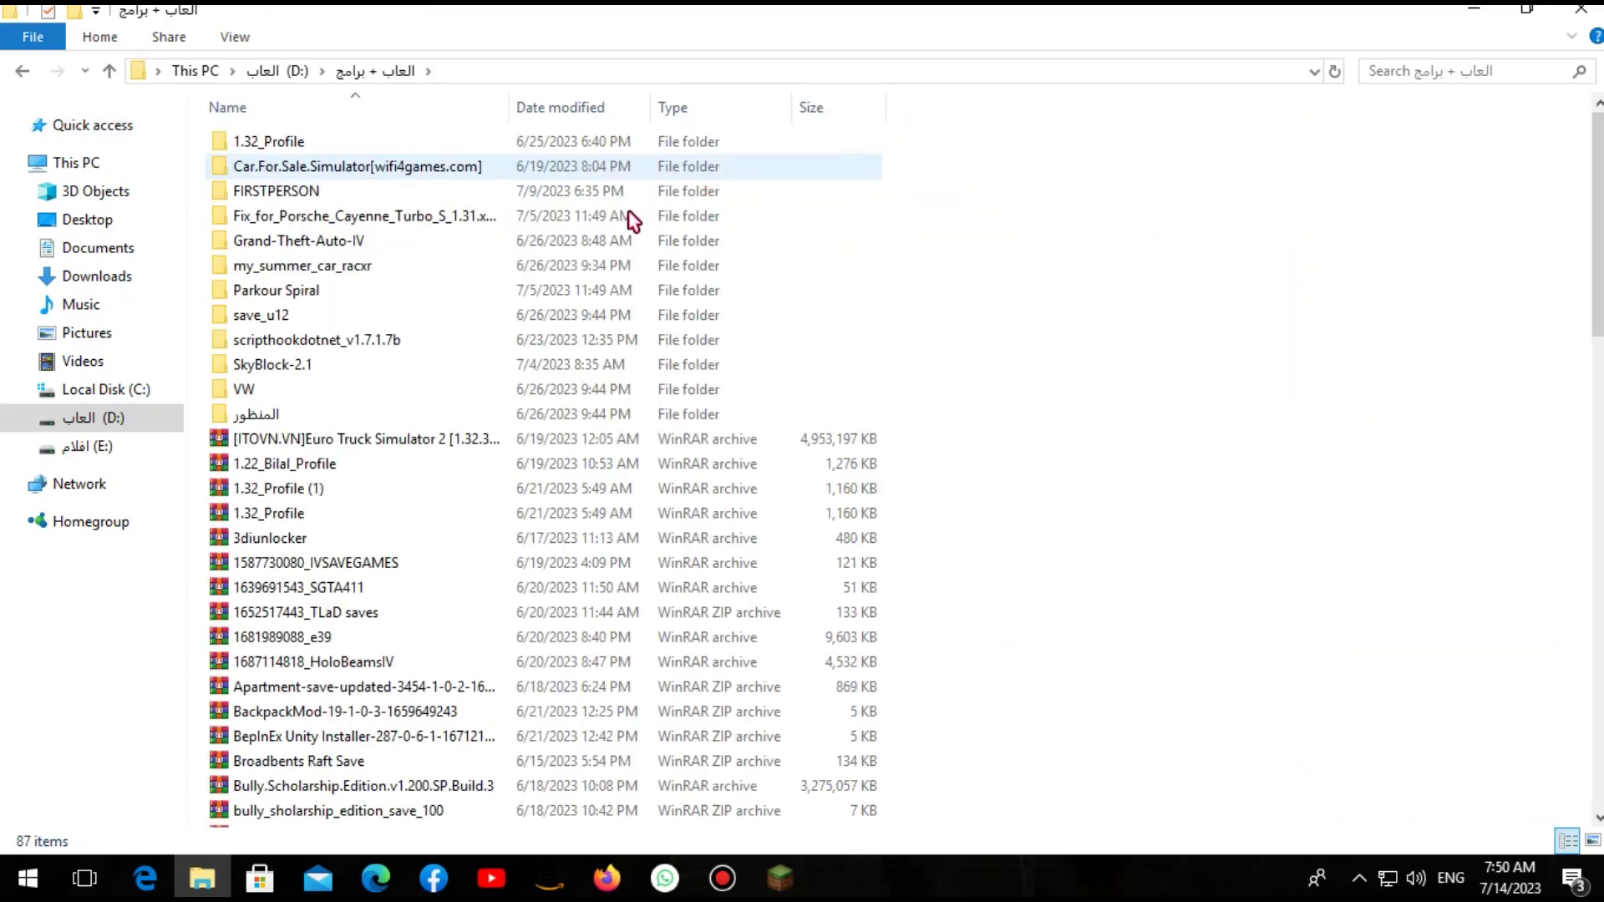
{"action": "scroll", "coordinate": [379, 434], "scroll_direction": "down", "scroll_amount": 4}
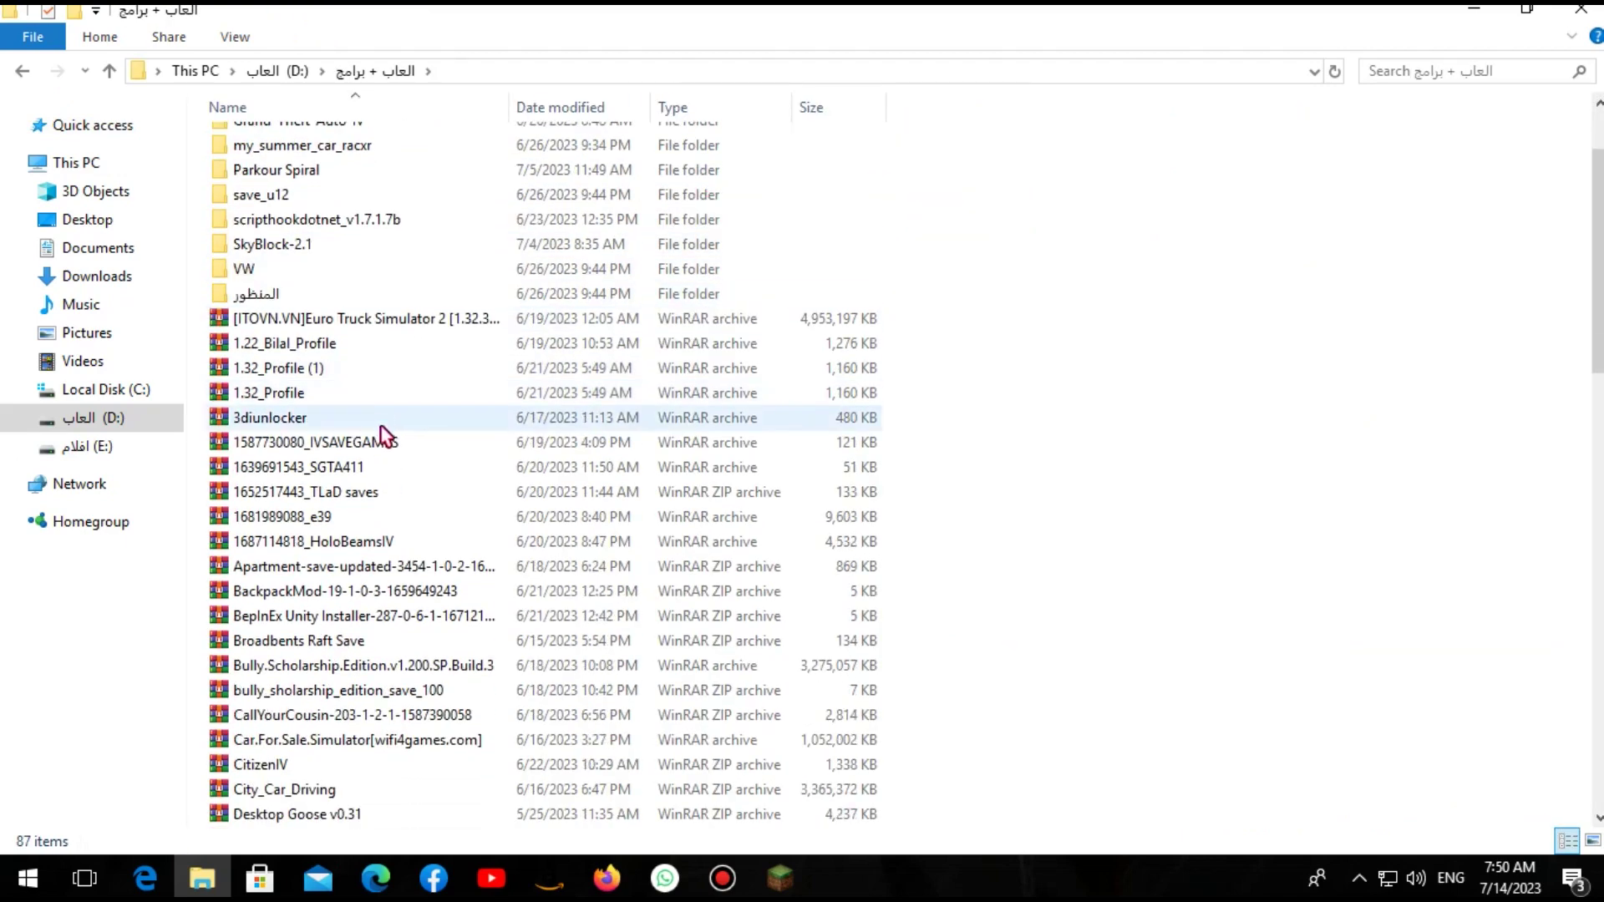
{"action": "scroll", "coordinate": [379, 457], "scroll_direction": "down", "scroll_amount": 7}
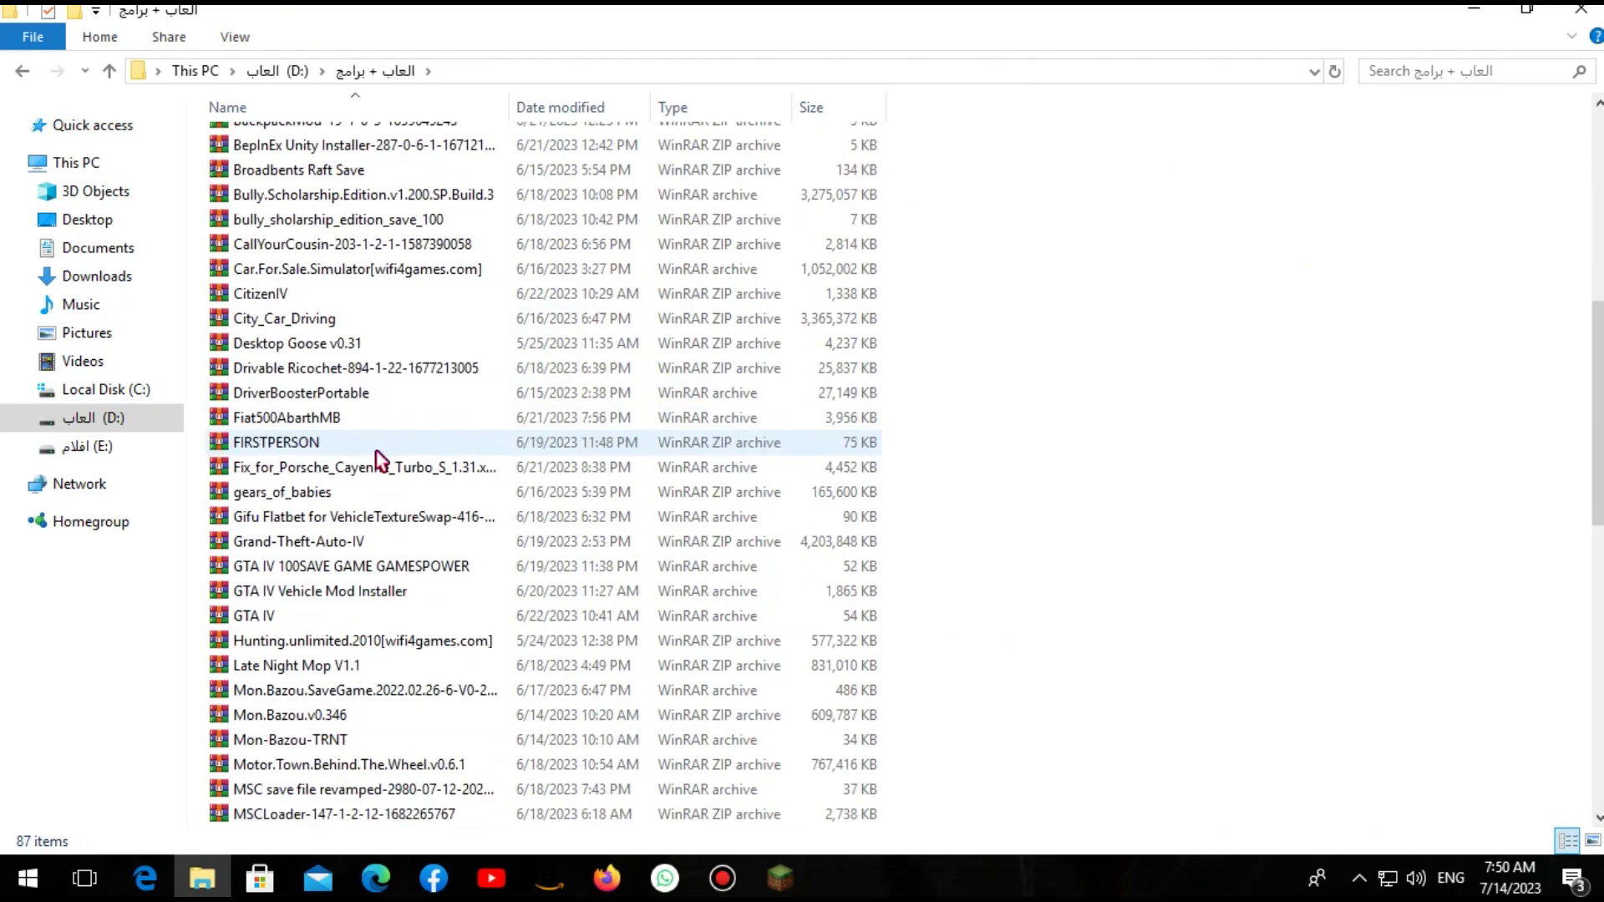
{"action": "scroll", "coordinate": [380, 473], "scroll_direction": "down", "scroll_amount": 2}
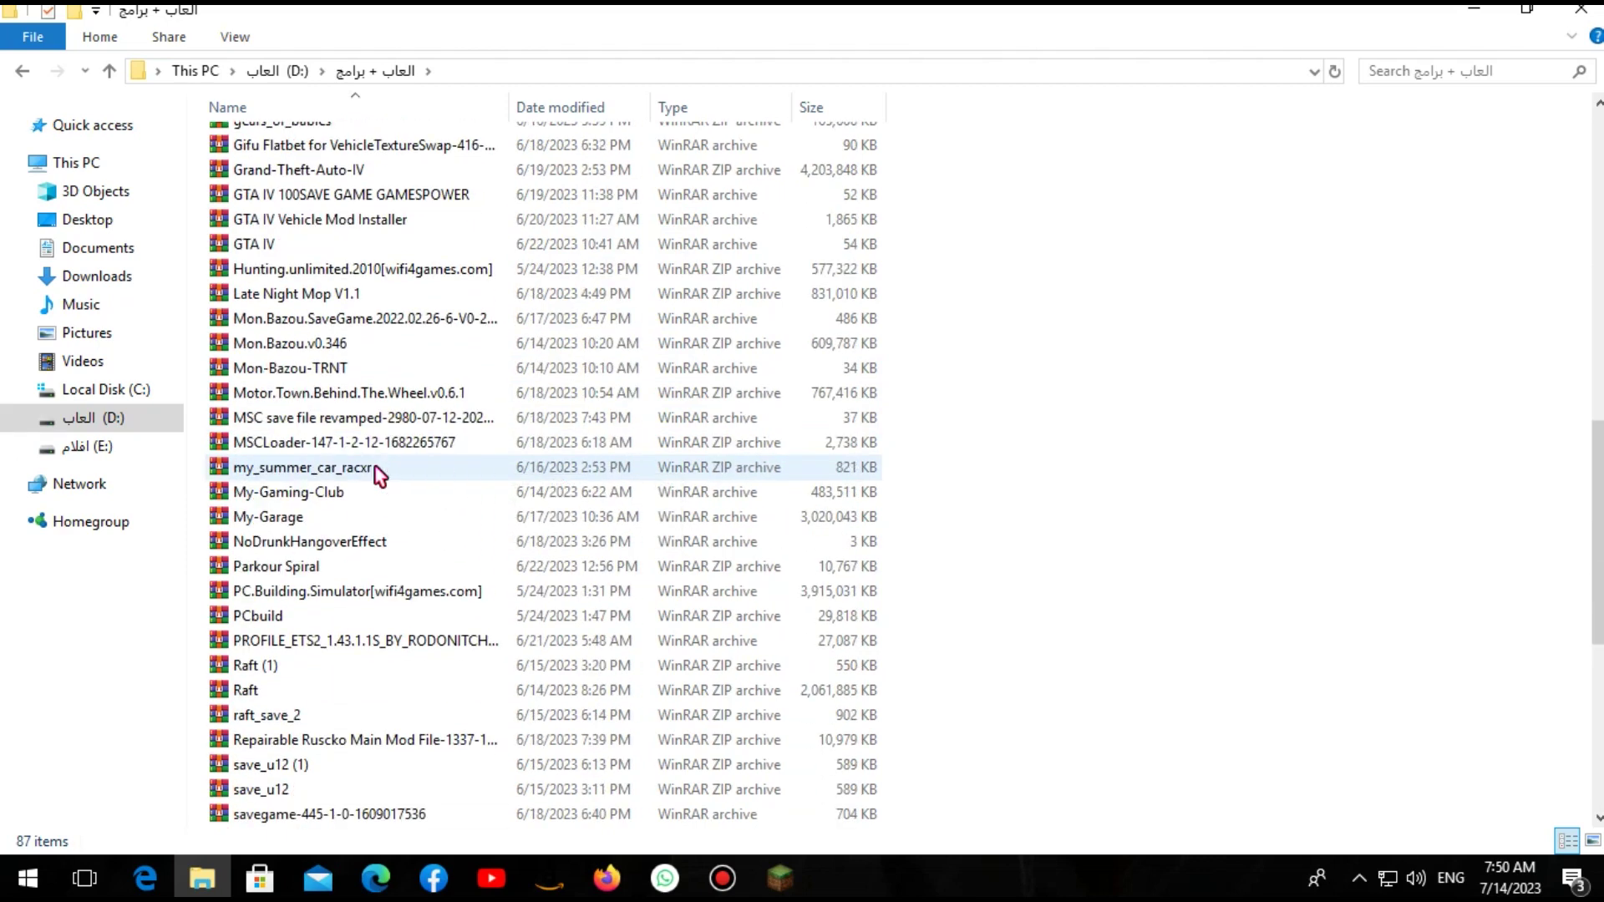
{"action": "left_click", "coordinate": [334, 456]}
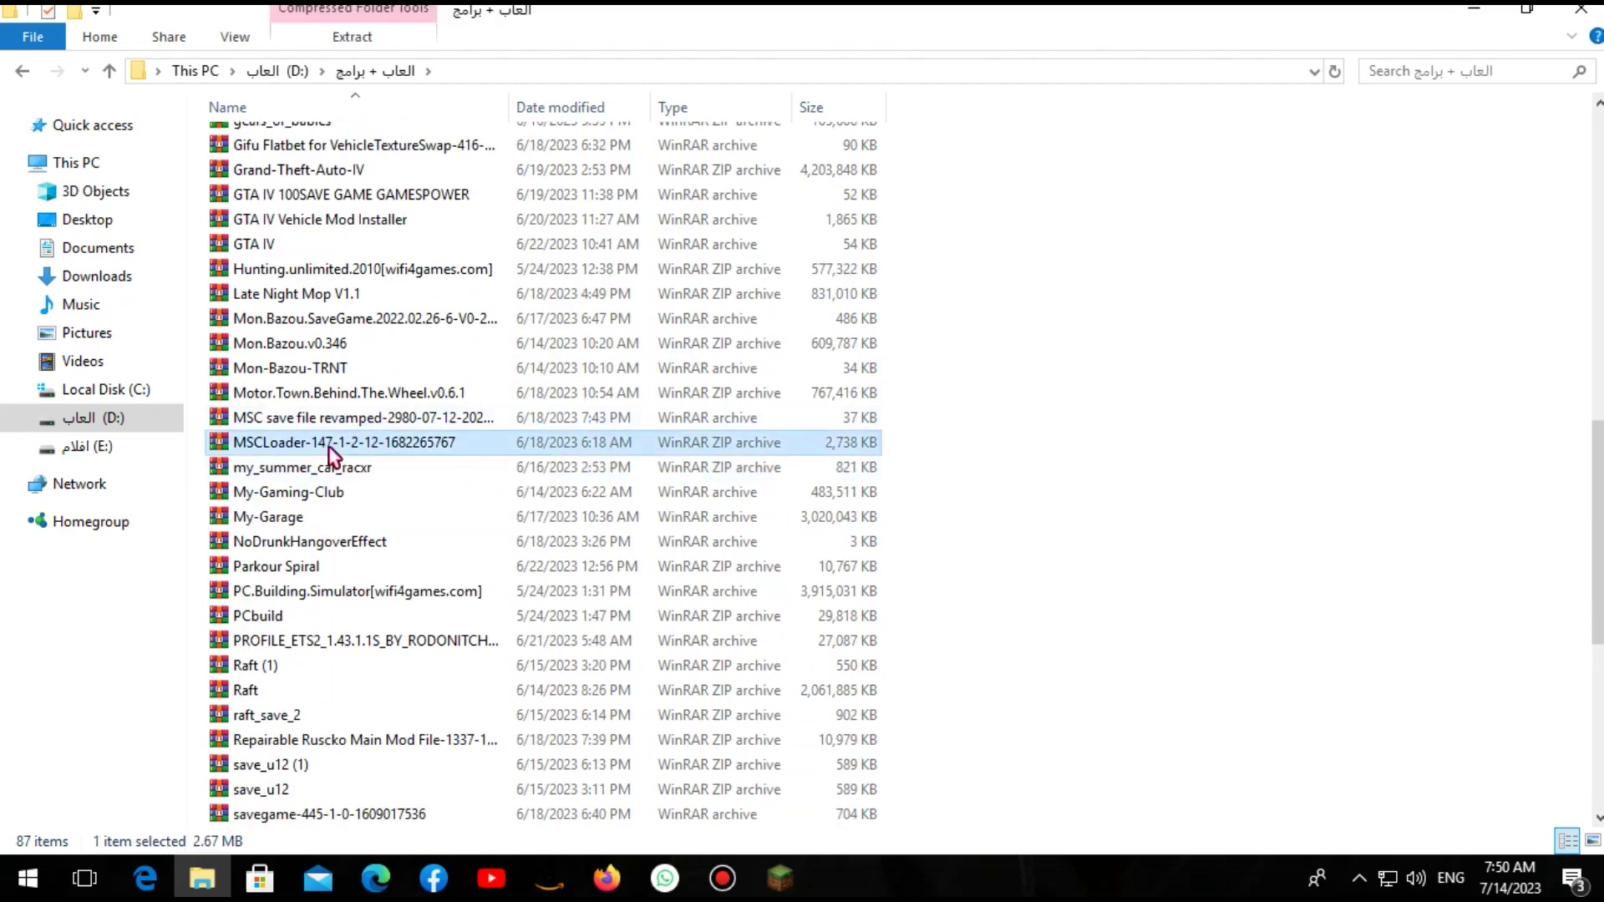
{"action": "right_click", "coordinate": [334, 458]}
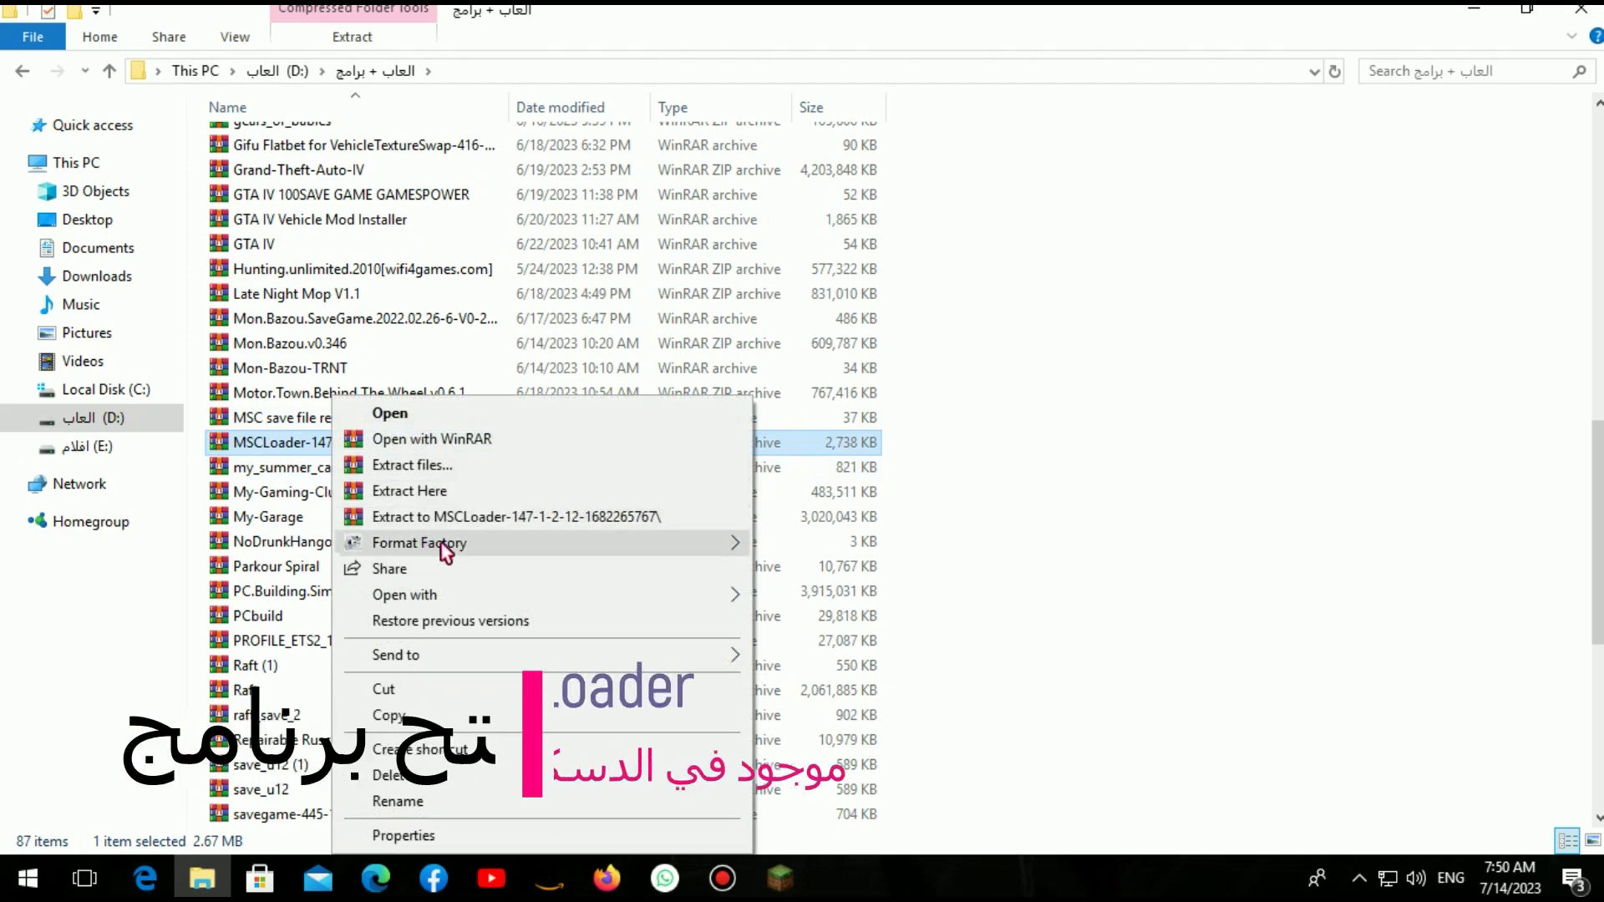
{"action": "left_click", "coordinate": [409, 518]}
{"action": "scroll", "coordinate": [455, 535], "scroll_direction": "down", "scroll_amount": 5}
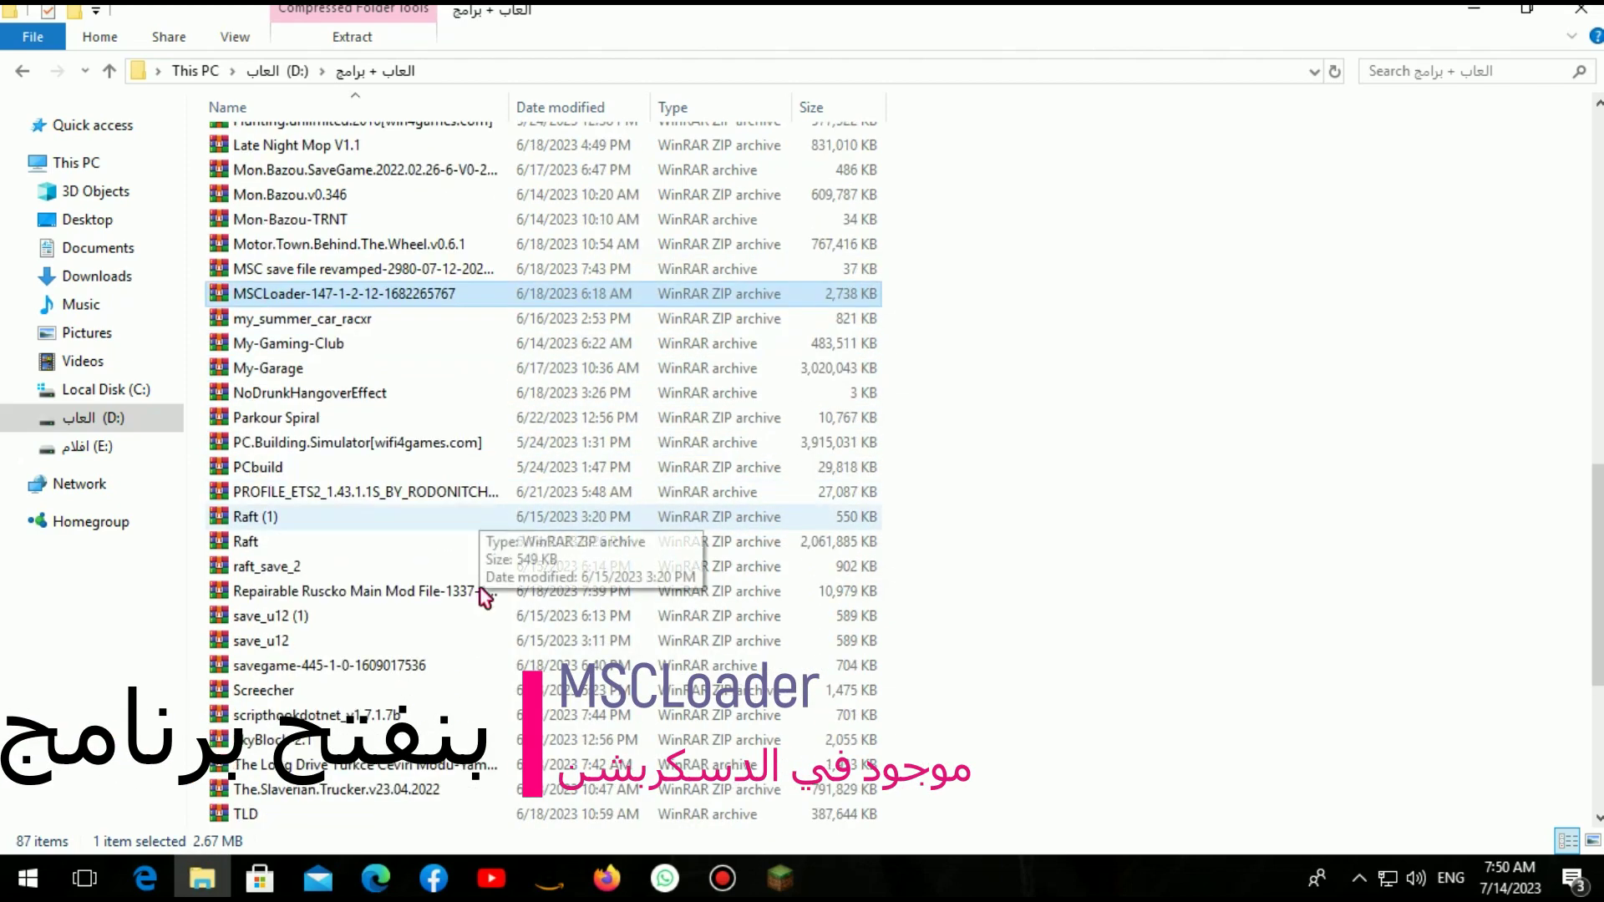
{"action": "scroll", "coordinate": [494, 639], "scroll_direction": "down", "scroll_amount": 1}
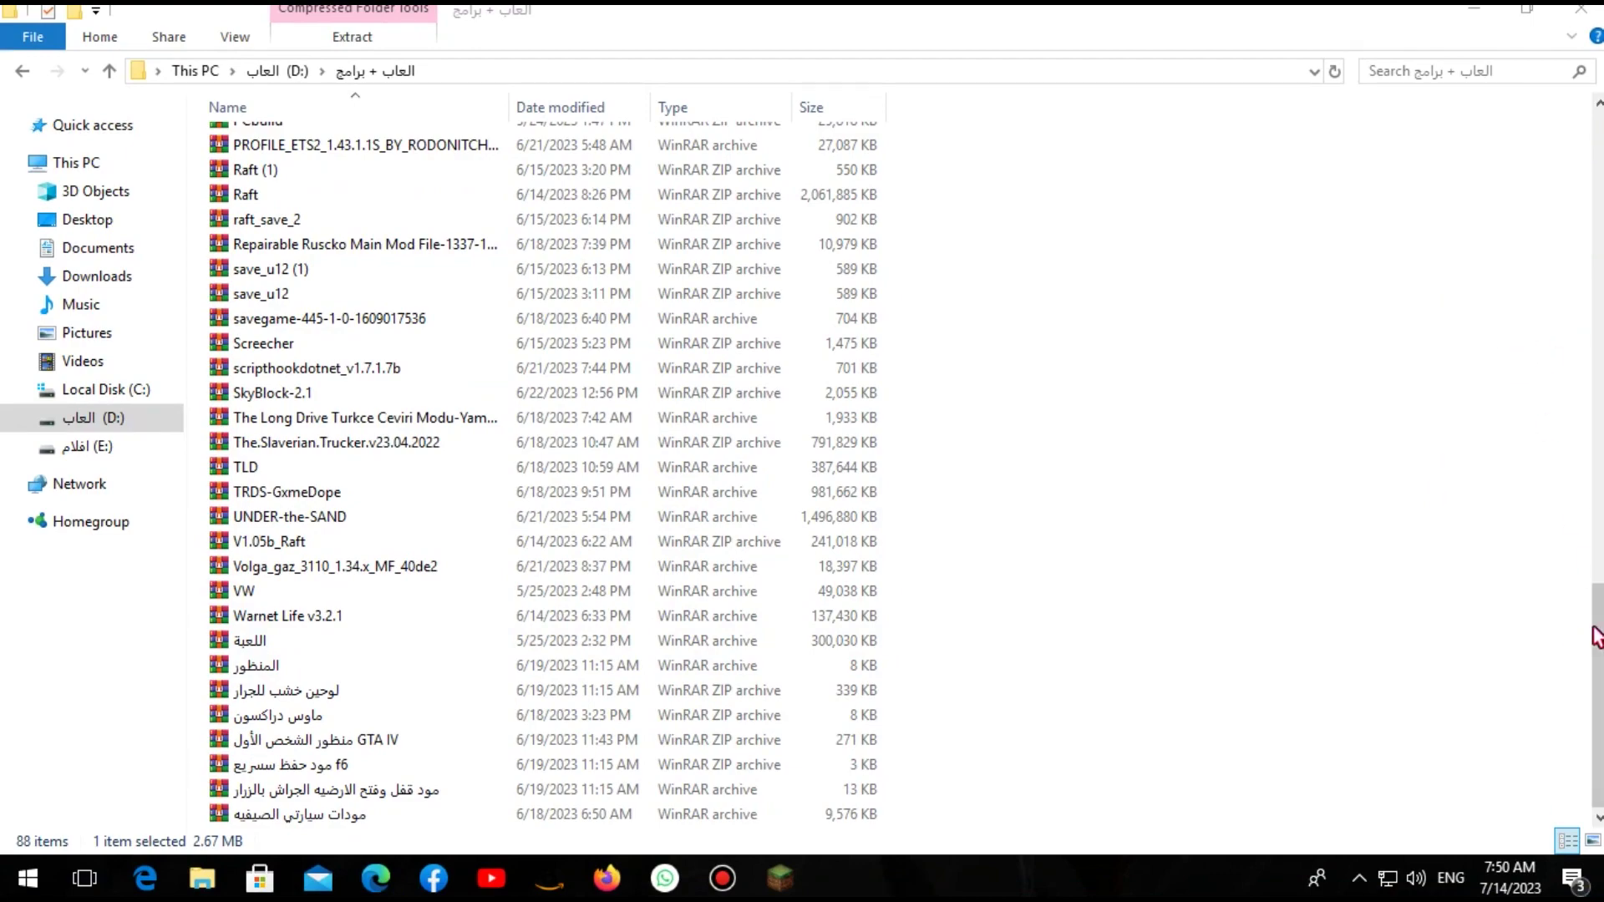
{"action": "scroll", "coordinate": [1585, 544], "scroll_direction": "up", "scroll_amount": 15}
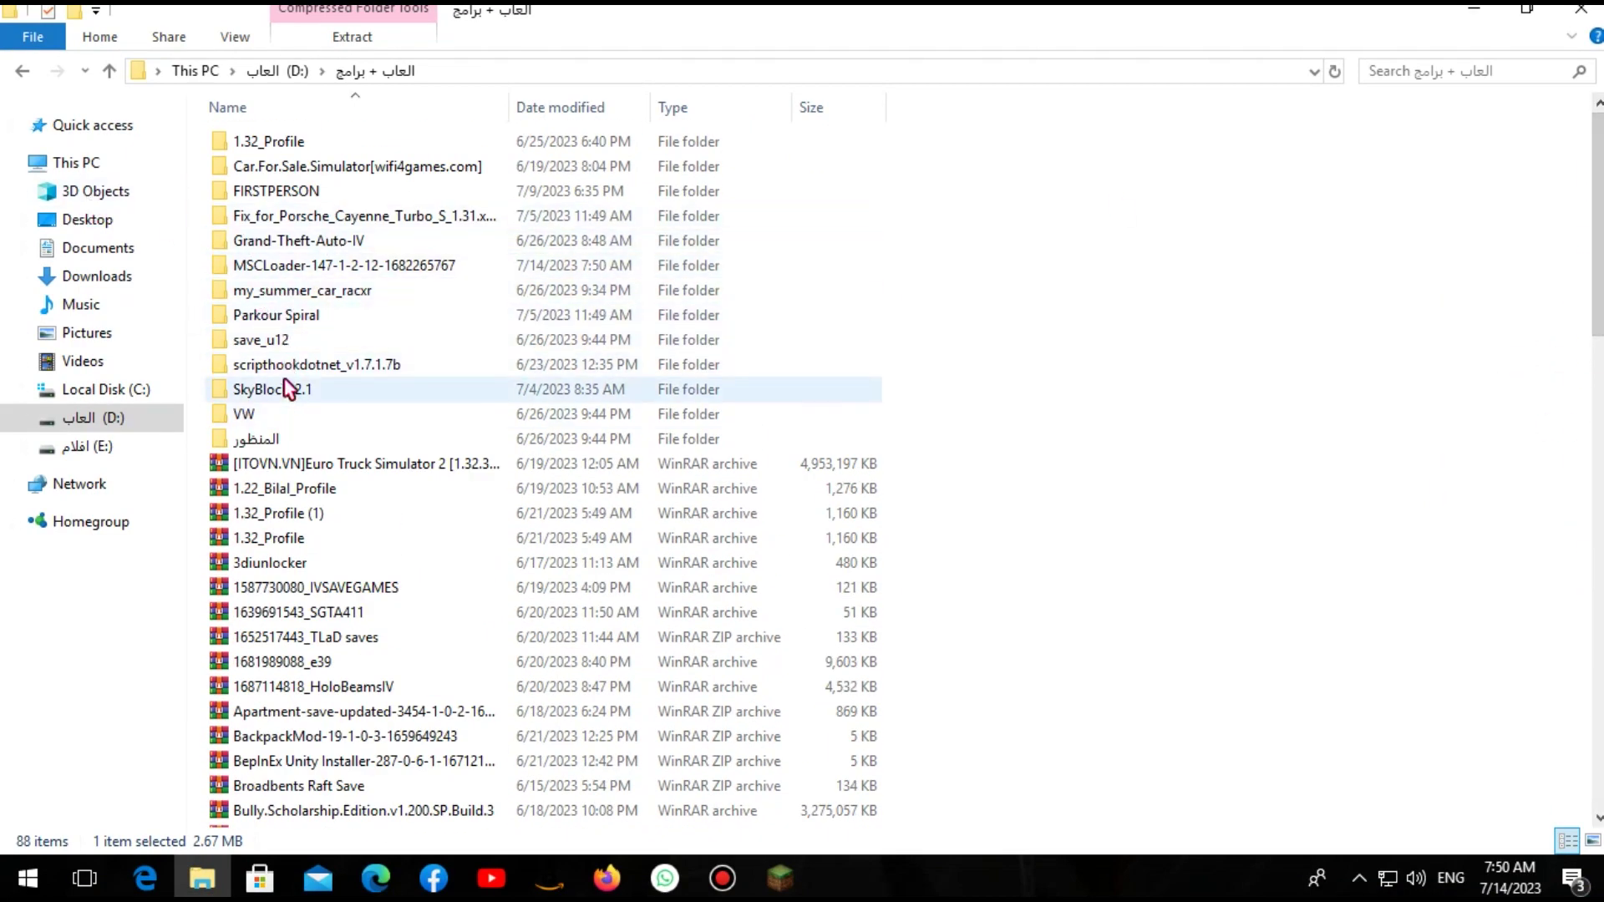
{"action": "left_click", "coordinate": [323, 271]}
{"action": "double_click", "coordinate": [324, 284]}
{"action": "left_click_drag", "start_coordinate": [497, 529], "coordinate": [282, 293]}
{"action": "left_click_drag", "start_coordinate": [244, 10], "coordinate": [367, 631]}
{"action": "left_click", "coordinate": [313, 319]}
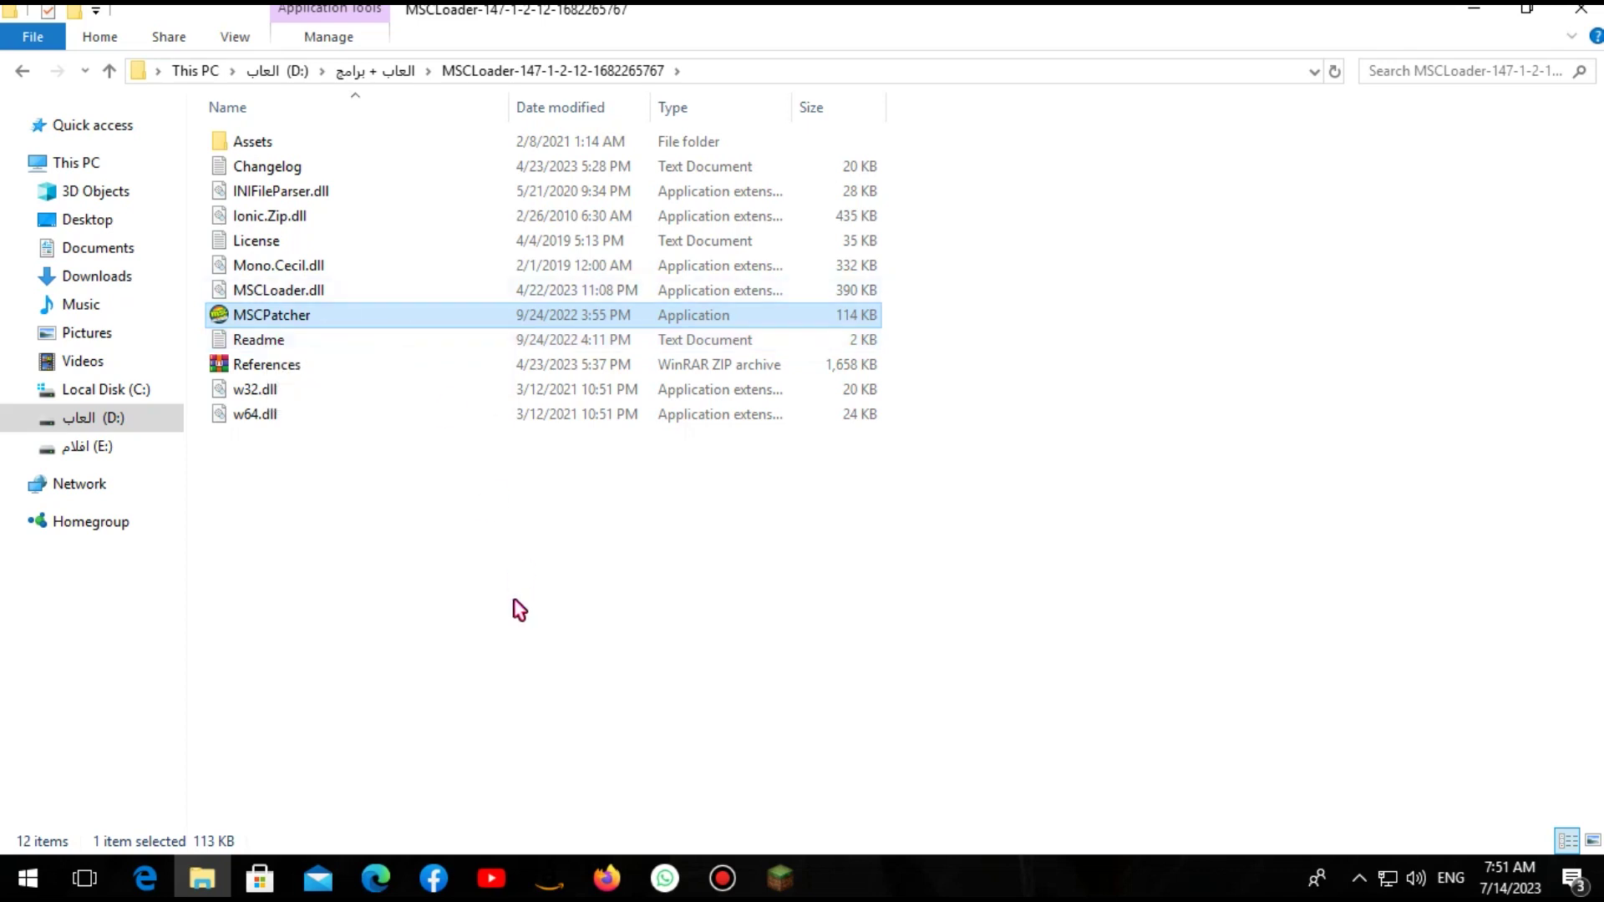
{"action": "key", "text": "Return"}
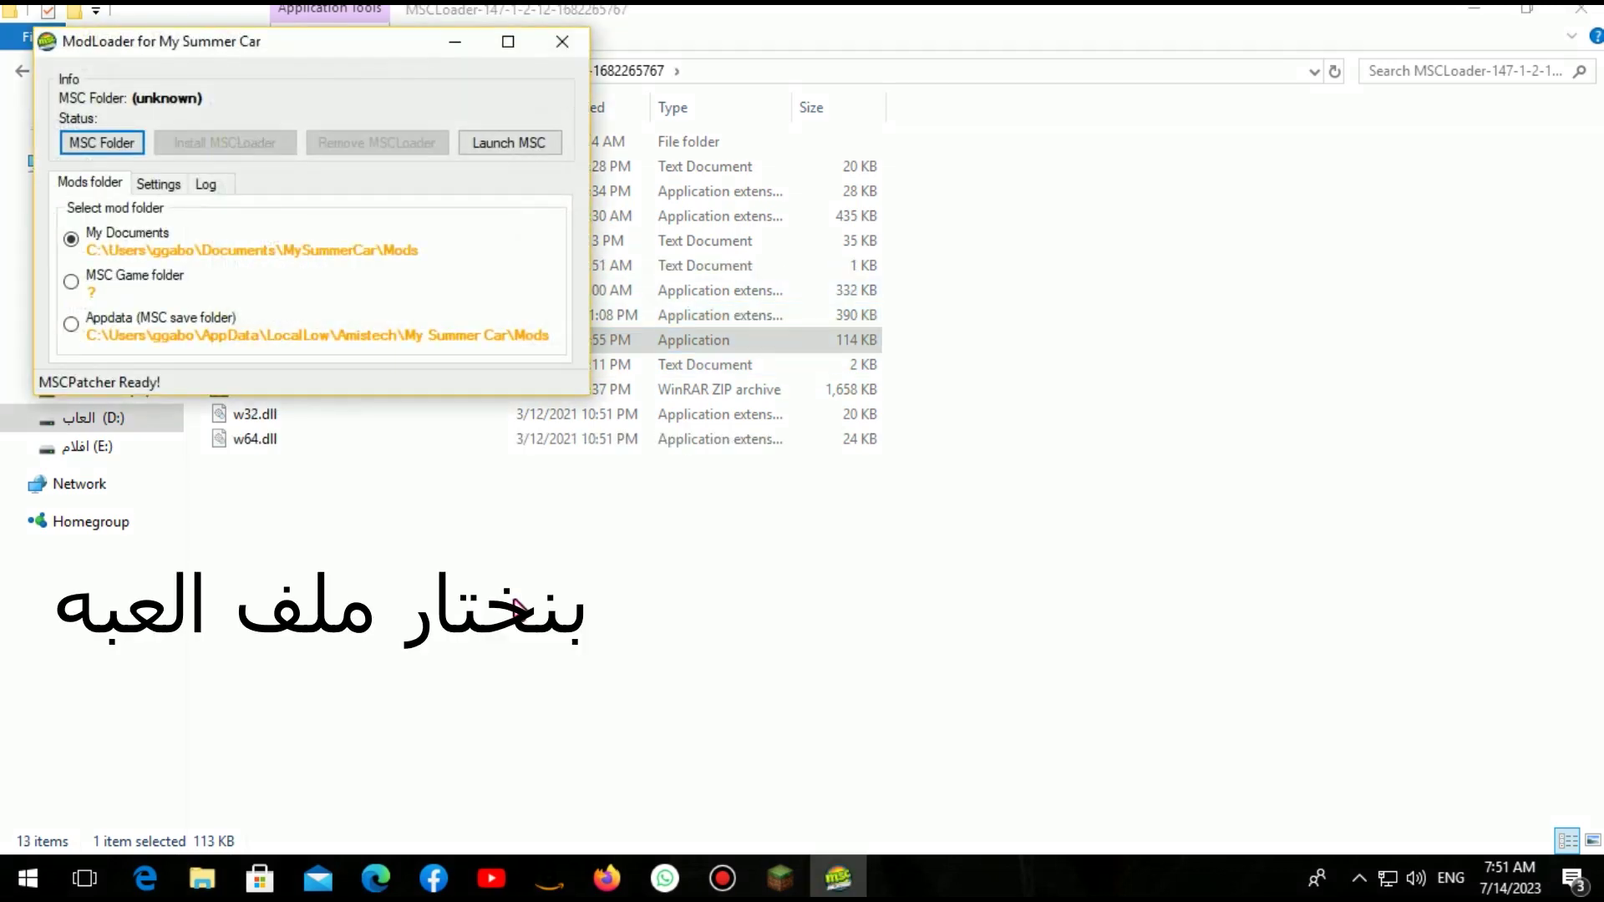
Set the MSC folder by choosing the mysummercar application in D:\My-Summer-Car\My Summer Car
{"action": "left_click", "coordinate": [104, 143]}
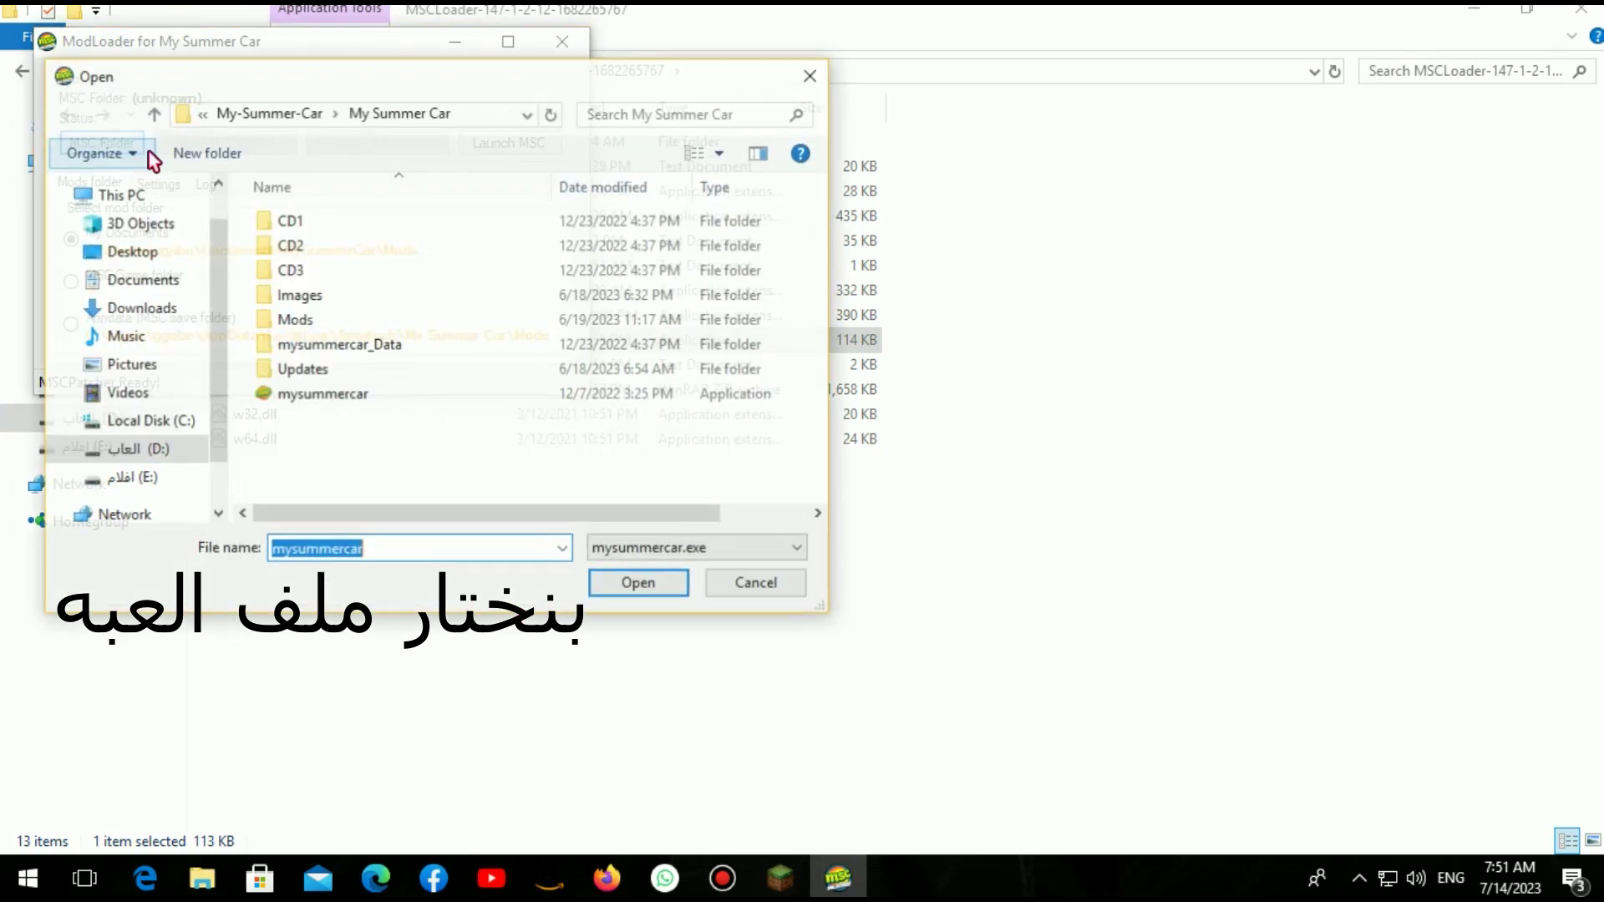
{"action": "left_click", "coordinate": [142, 456]}
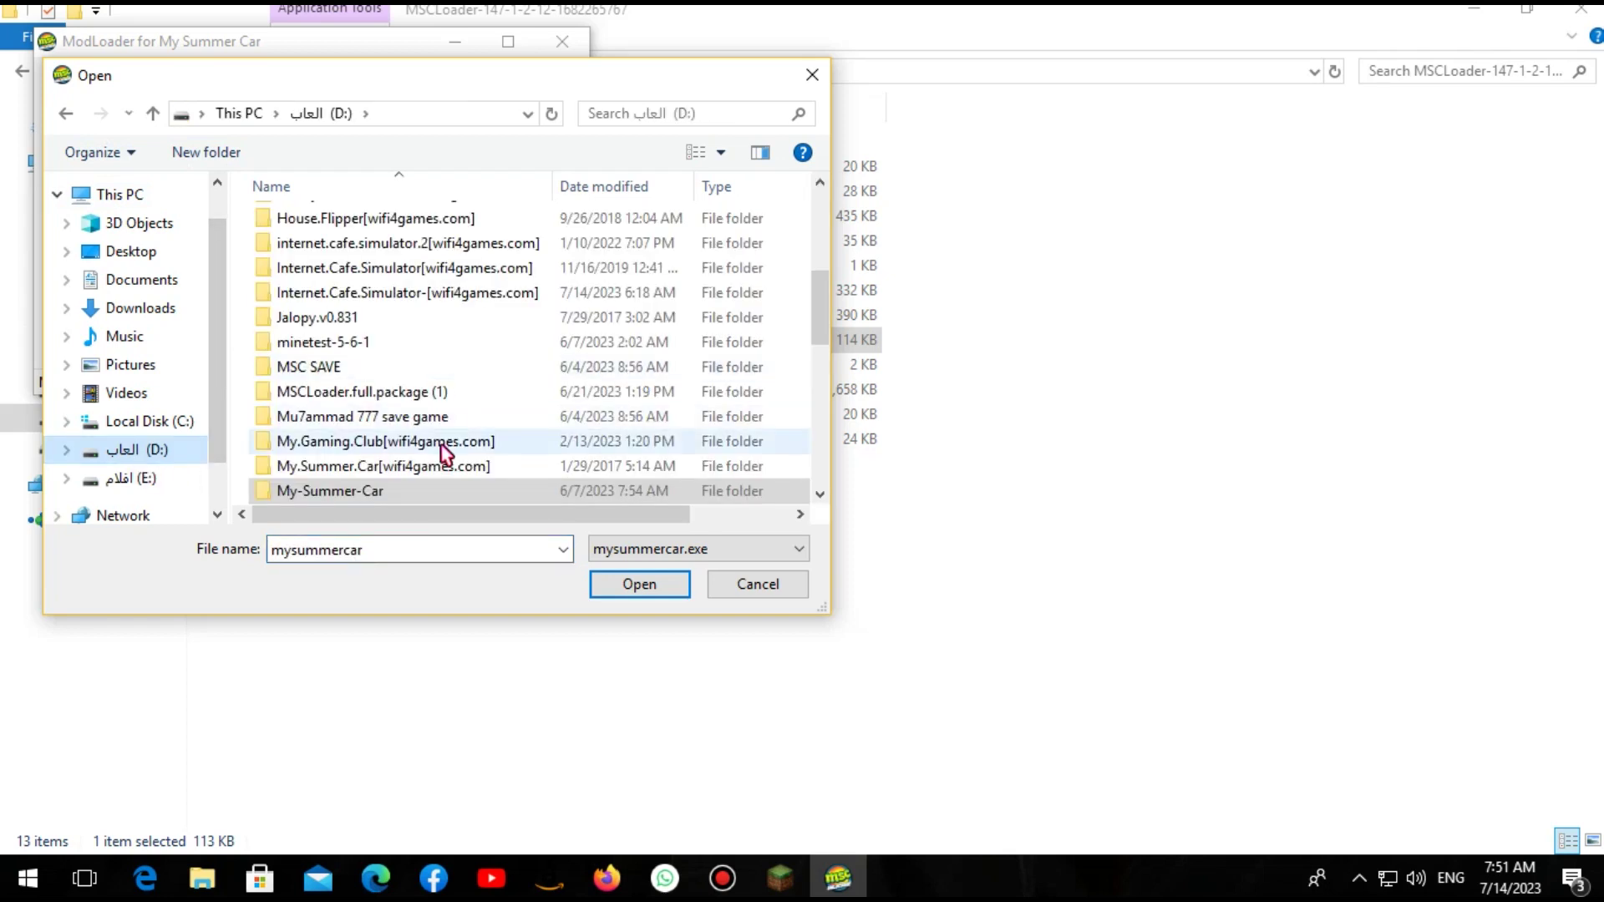
{"action": "scroll", "coordinate": [316, 458], "scroll_direction": "down", "scroll_amount": 1}
{"action": "double_click", "coordinate": [331, 443]}
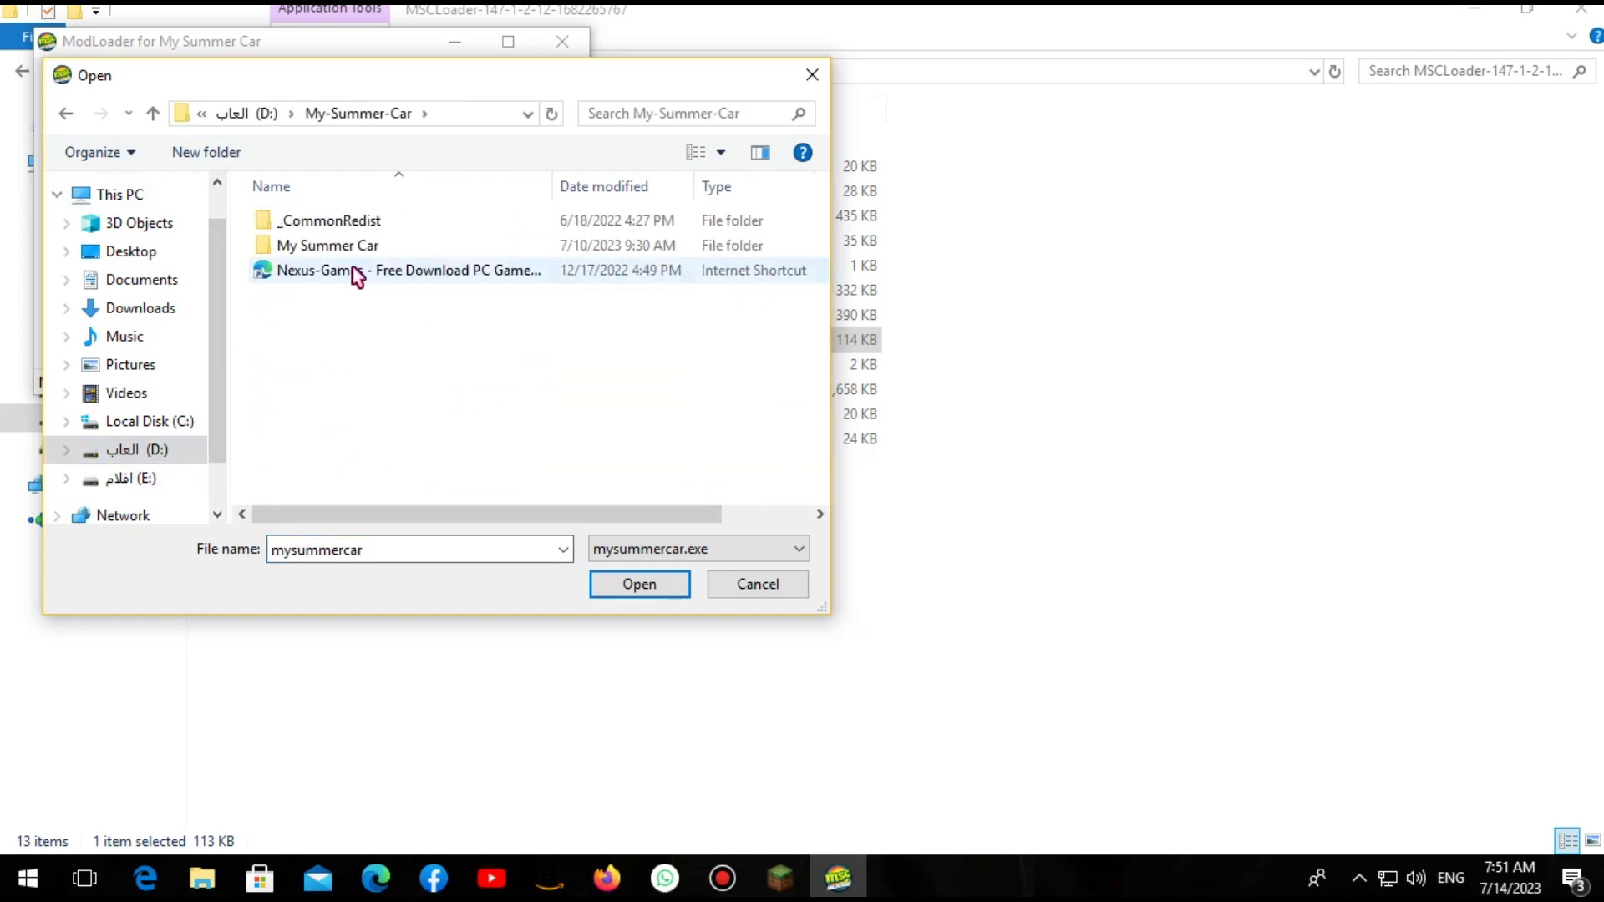
{"action": "double_click", "coordinate": [294, 247]}
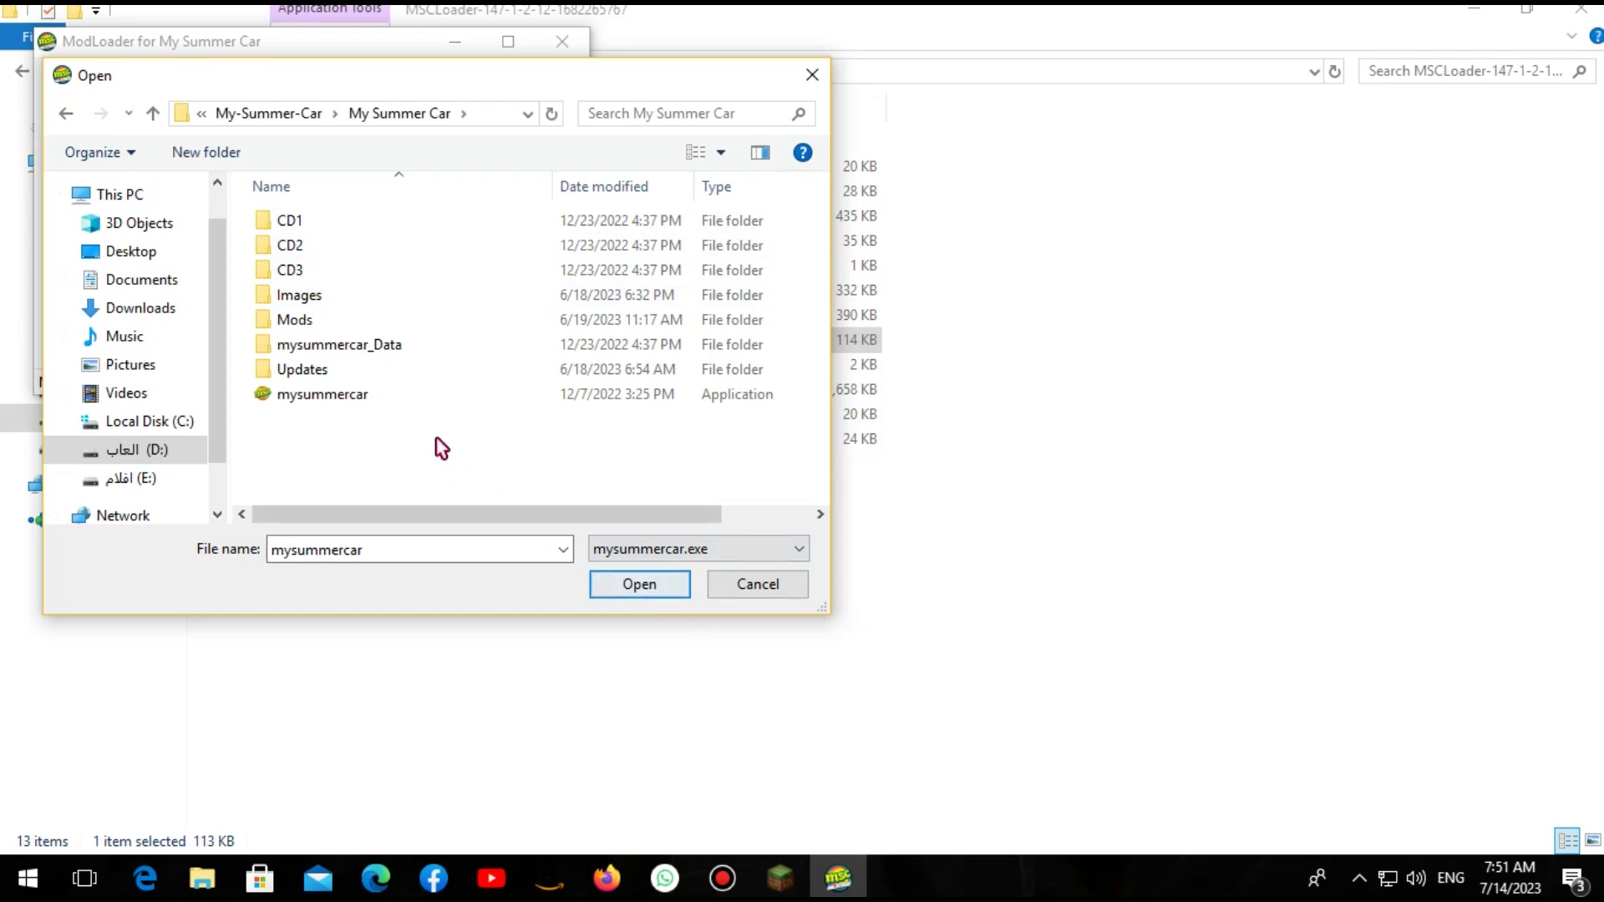
{"action": "left_click", "coordinate": [463, 401]}
{"action": "left_click", "coordinate": [640, 585]}
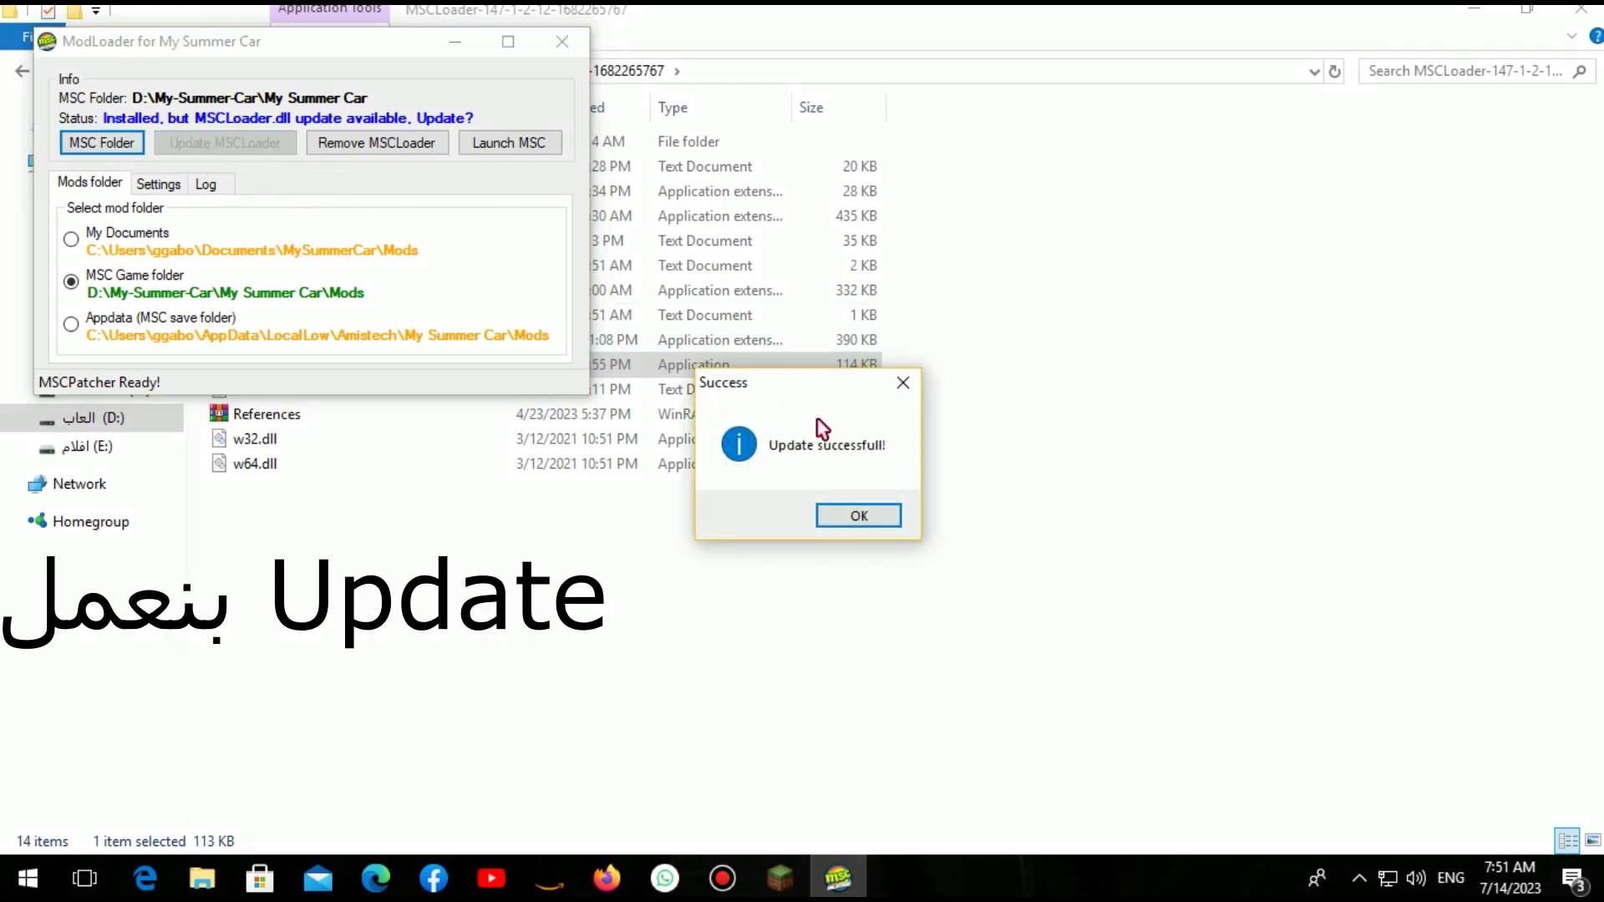
Finish the MSCLoader update and close the ModLoader, going back to drive D:
{"action": "left_click", "coordinate": [849, 517]}
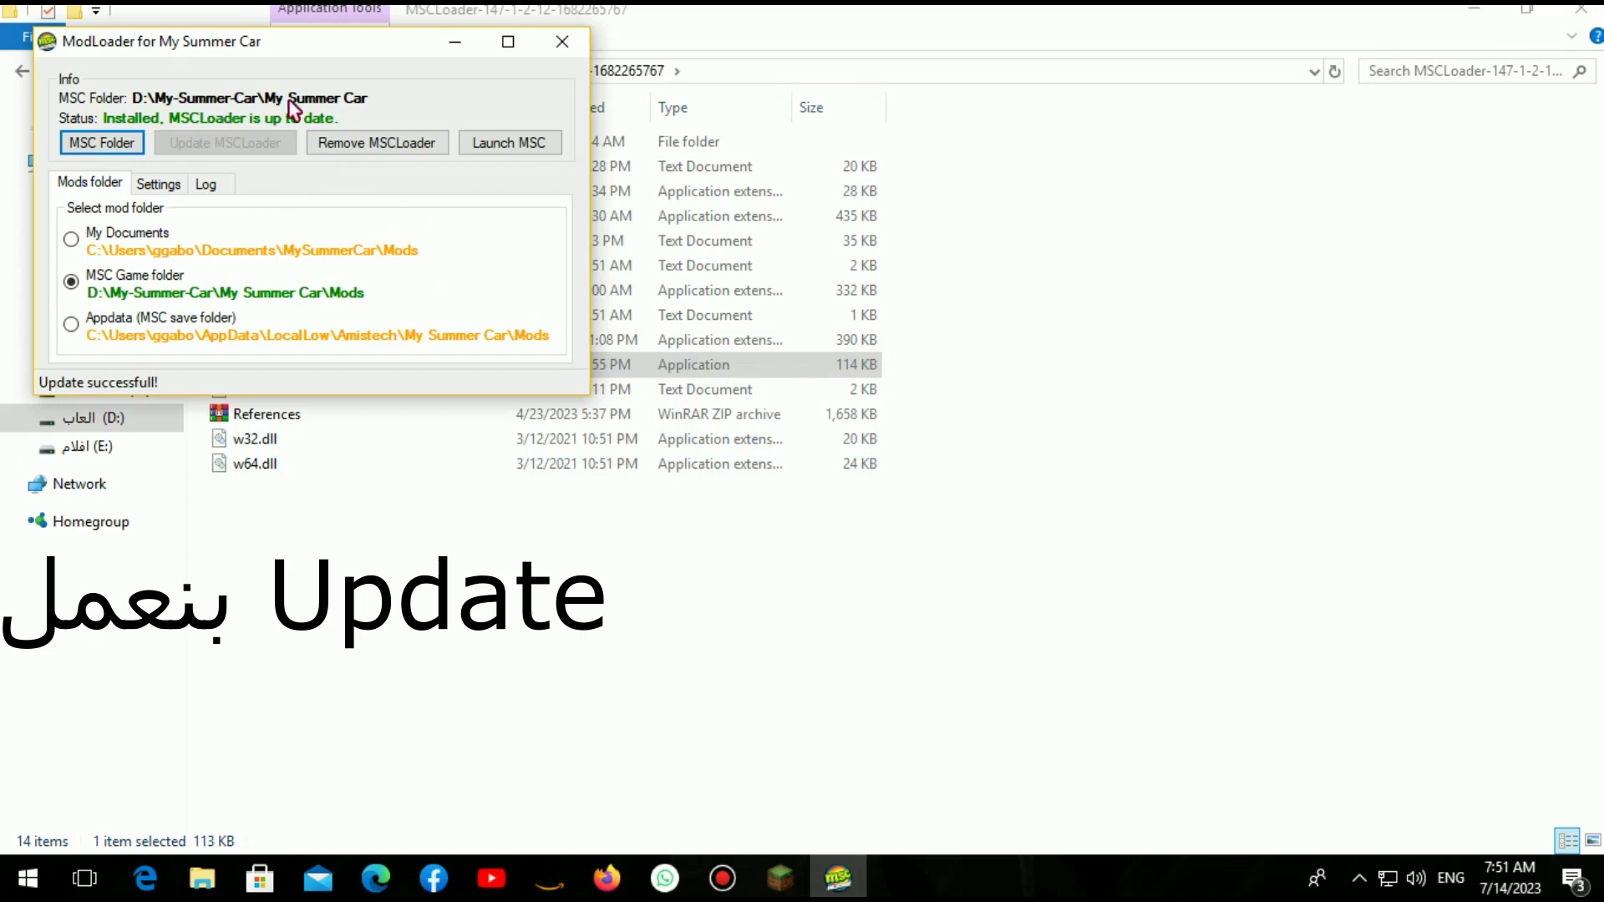
{"action": "left_click", "coordinate": [558, 46]}
{"action": "left_click", "coordinate": [23, 73]}
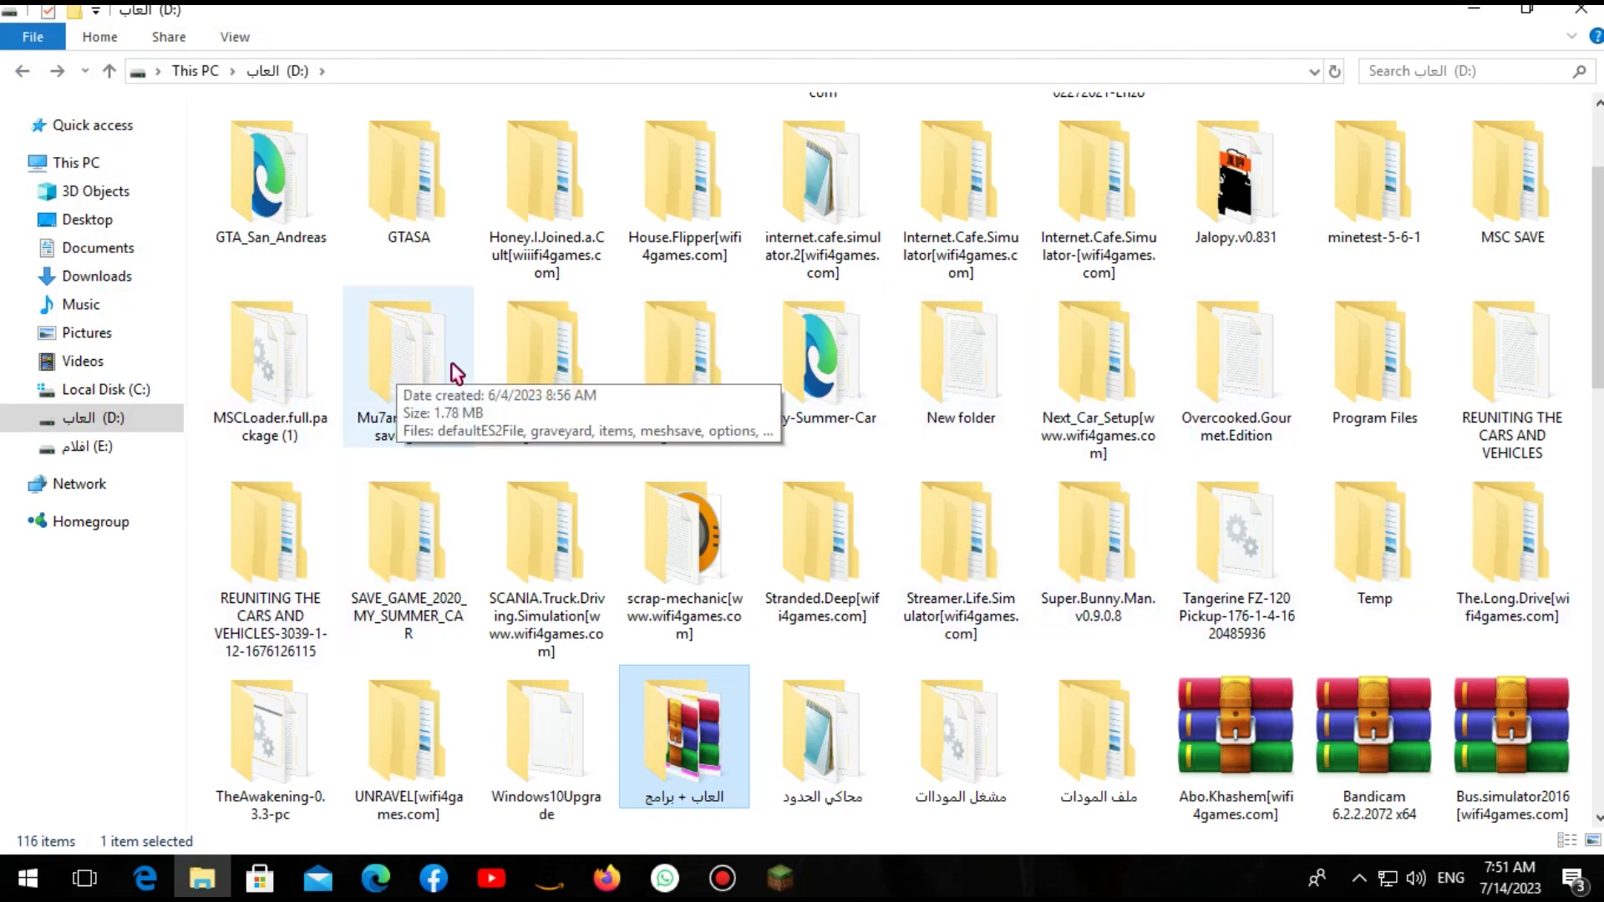
{"action": "double_click", "coordinate": [702, 371]}
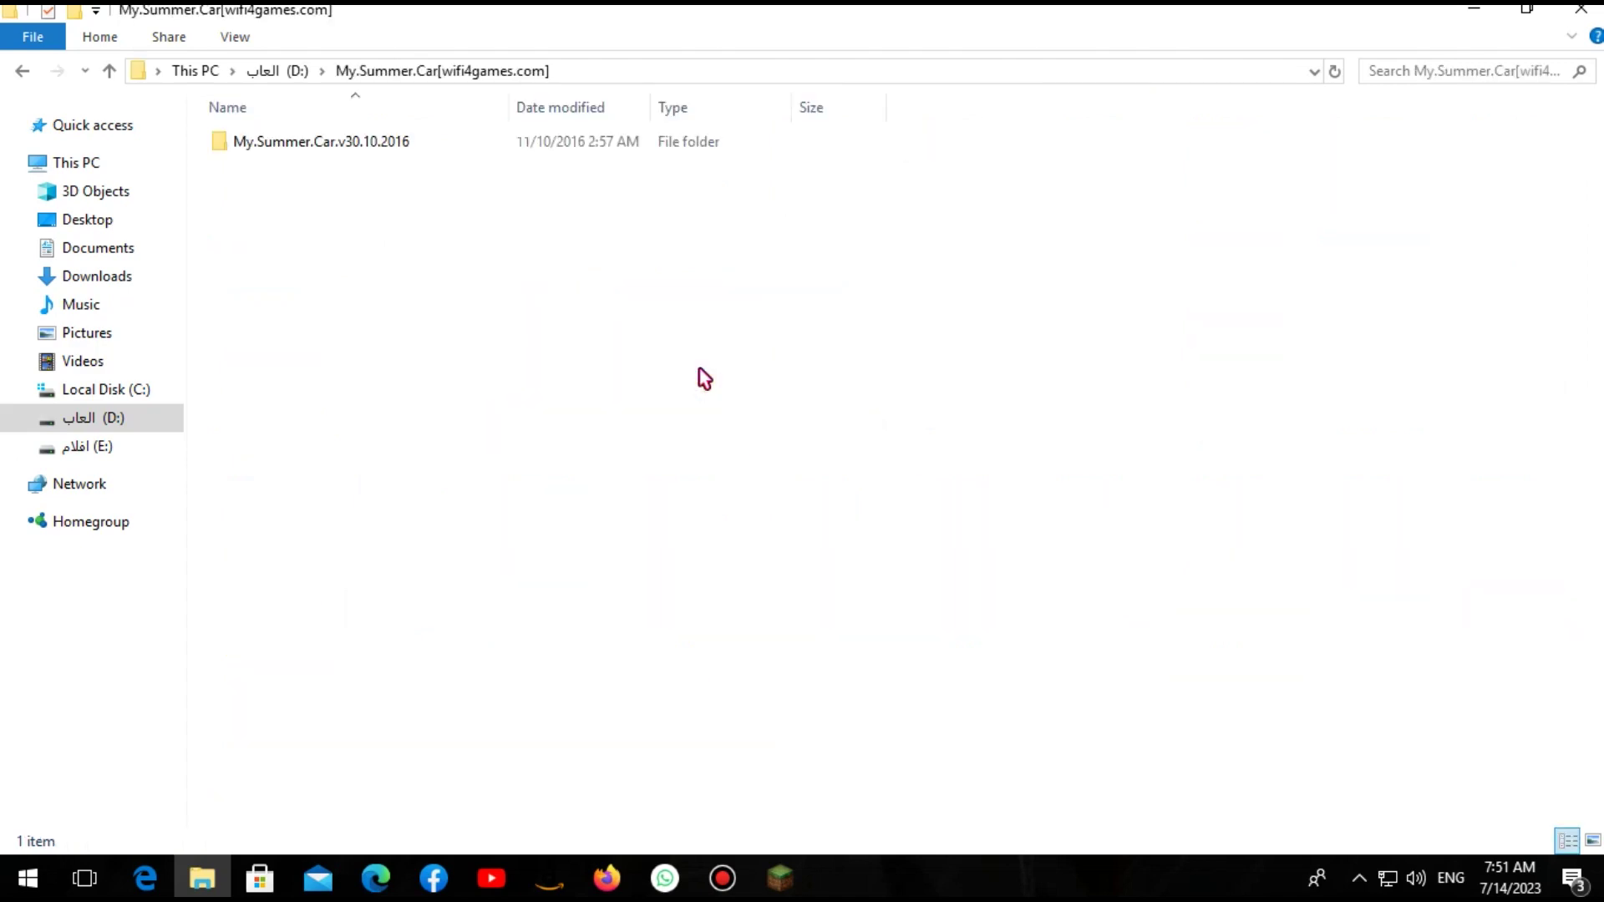
{"action": "double_click", "coordinate": [279, 145]}
{"action": "left_click", "coordinate": [34, 73]}
{"action": "left_click", "coordinate": [34, 74]}
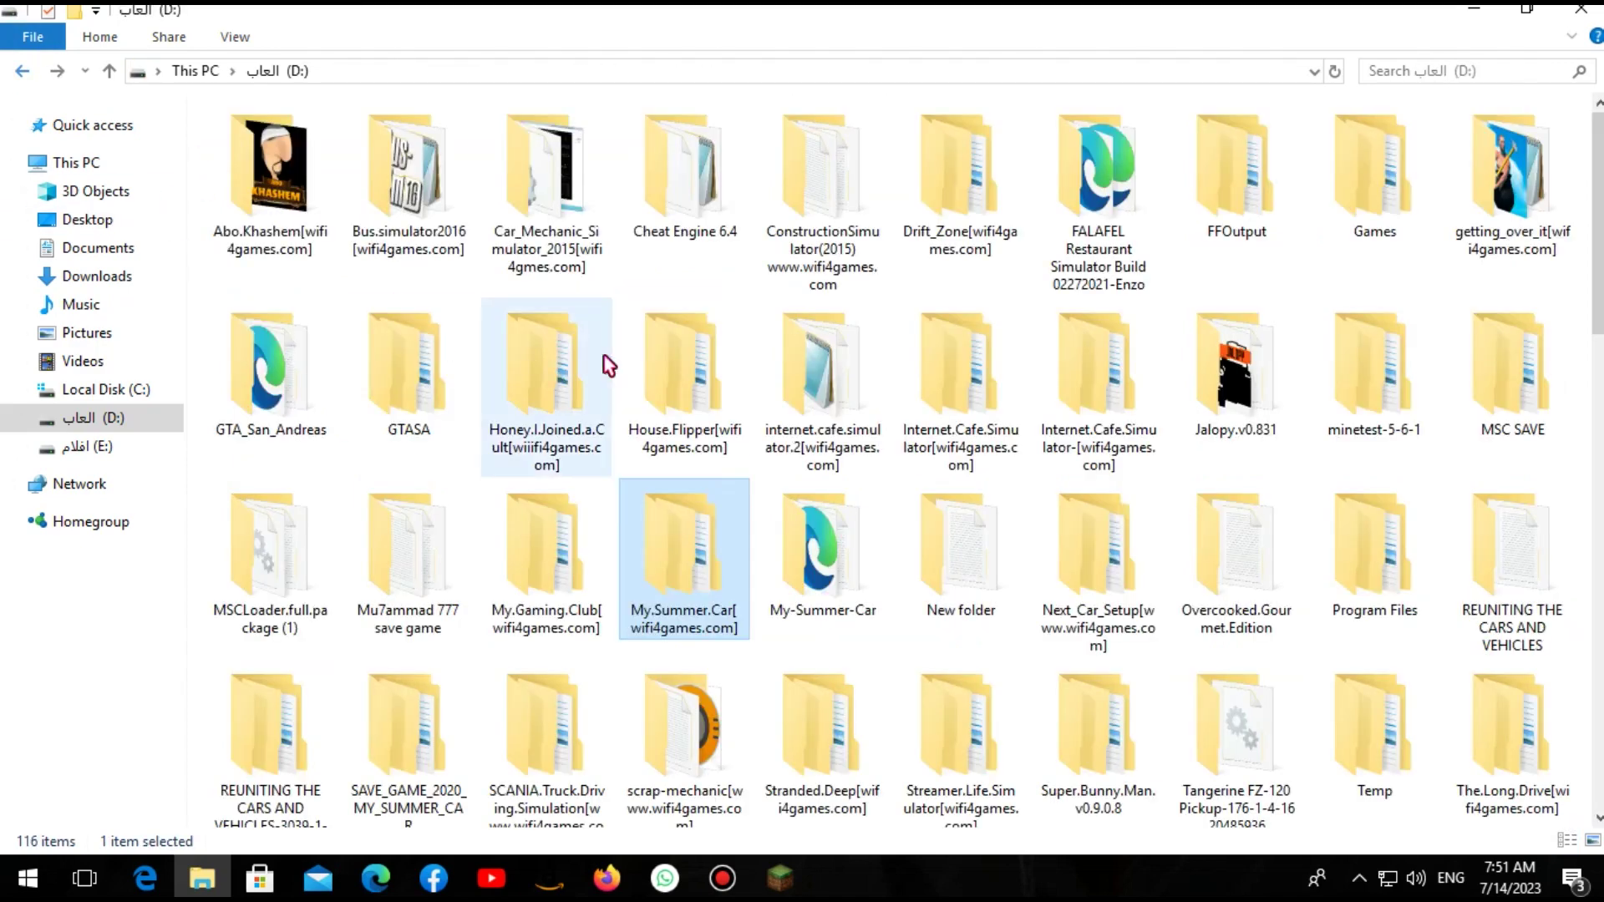
Open the Mods folder inside D:\My-Summer-Car\My Summer Car and examine its contents
{"action": "left_click", "coordinate": [835, 544]}
{"action": "double_click", "coordinate": [835, 544]}
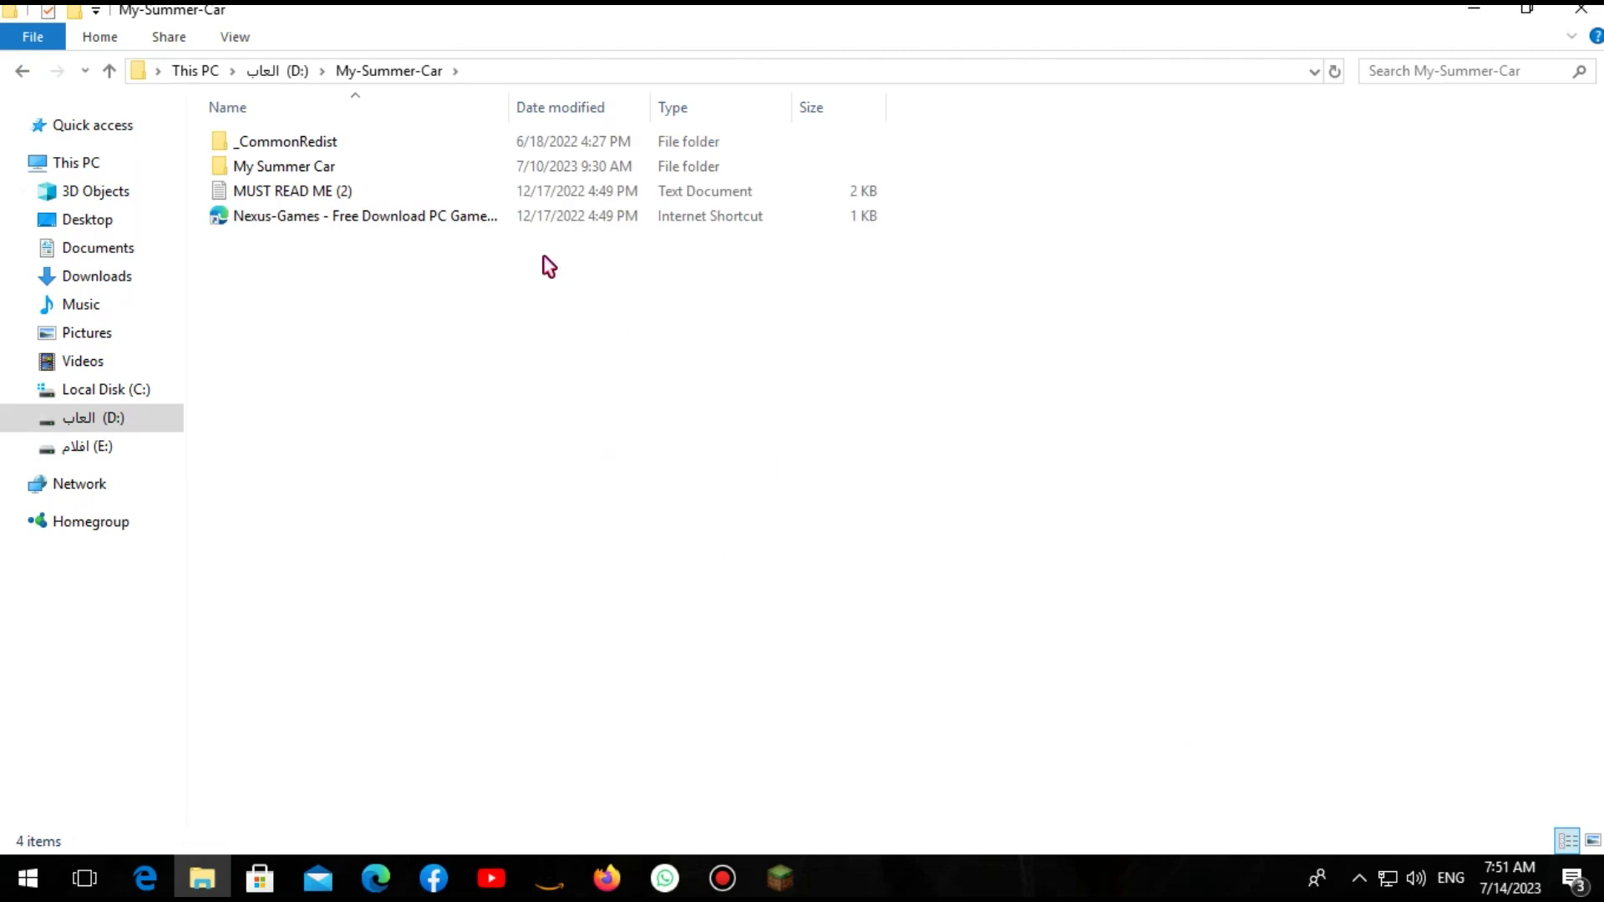
{"action": "left_click", "coordinate": [440, 167]}
{"action": "double_click", "coordinate": [440, 169]}
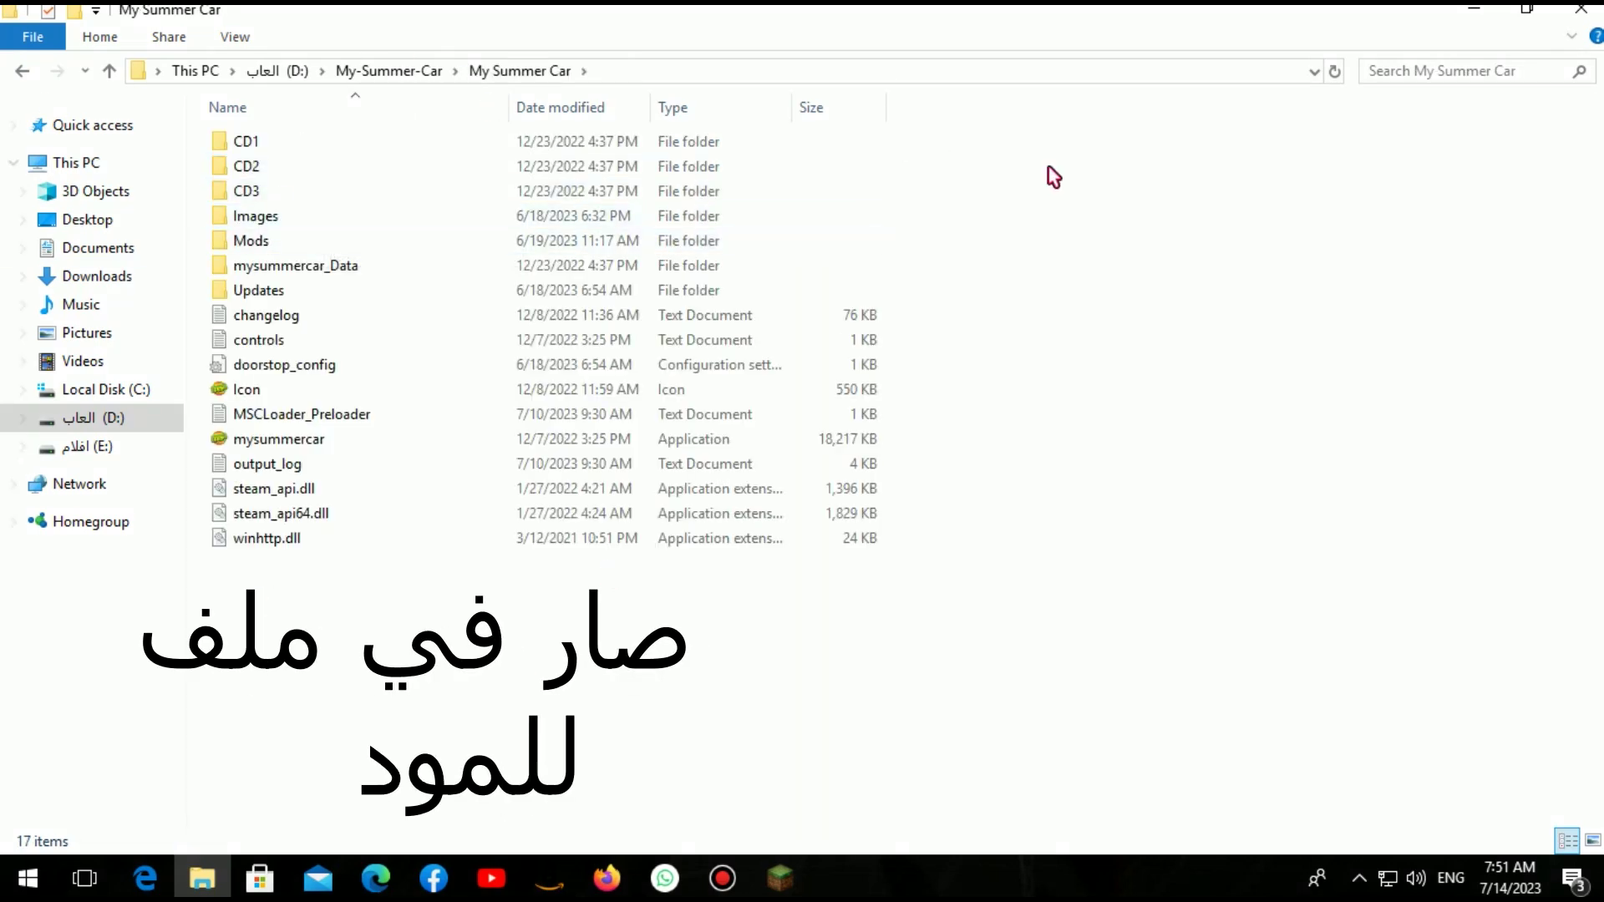
{"action": "double_click", "coordinate": [322, 244]}
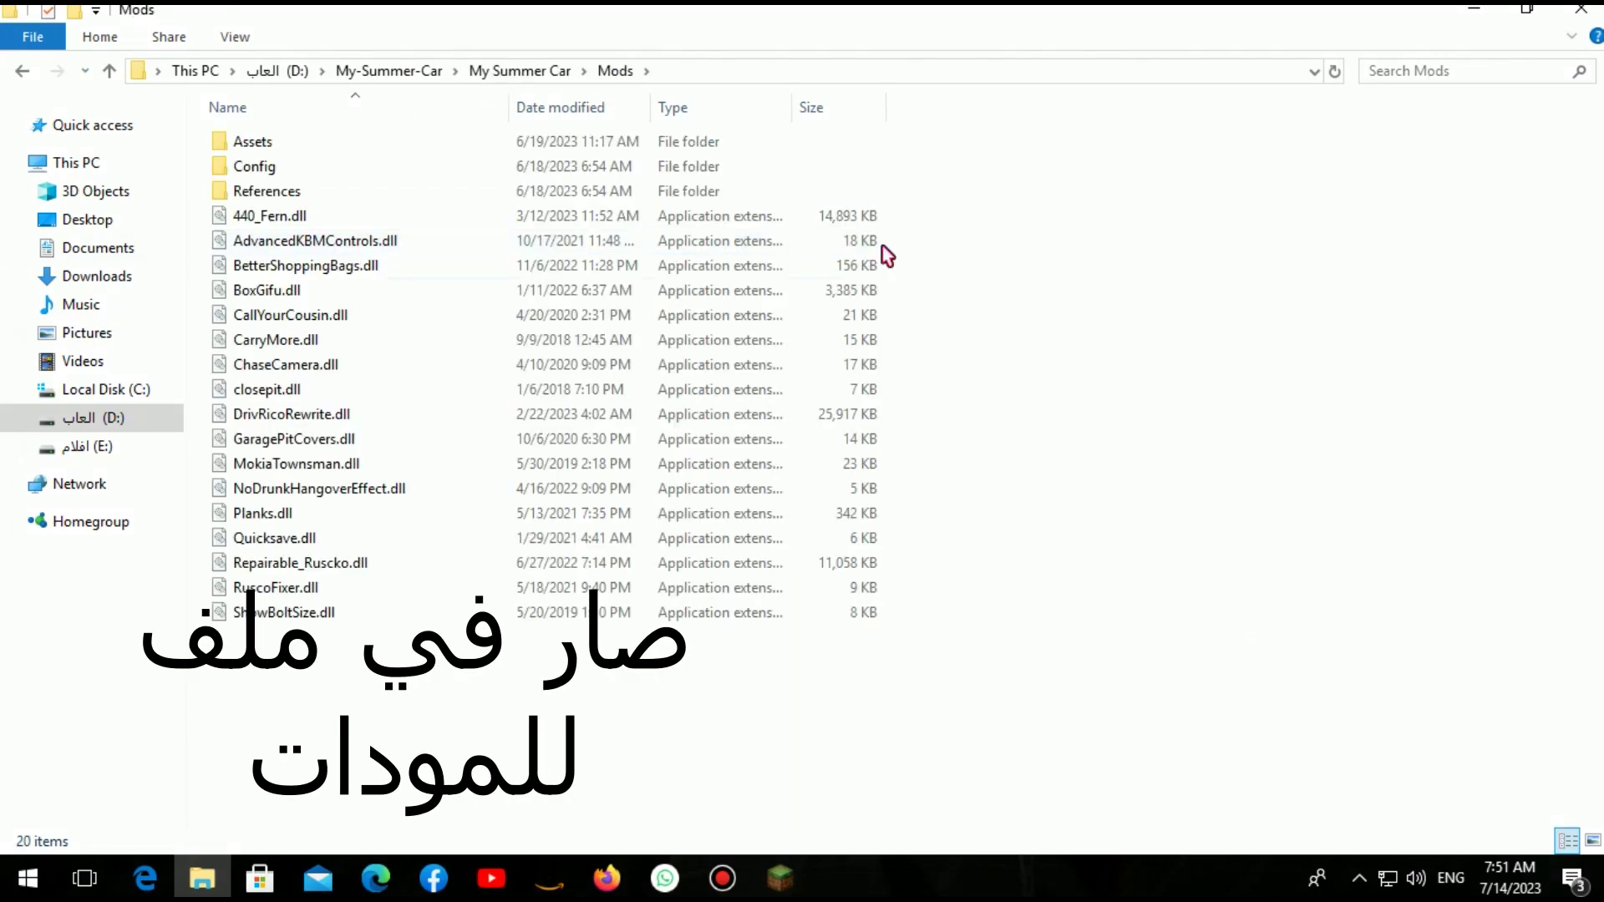
{"action": "left_click_drag", "start_coordinate": [529, 788], "coordinate": [518, 752]}
Return to drive D: and open the العاب + برامج folder
{"action": "key", "text": "alt+Left"}
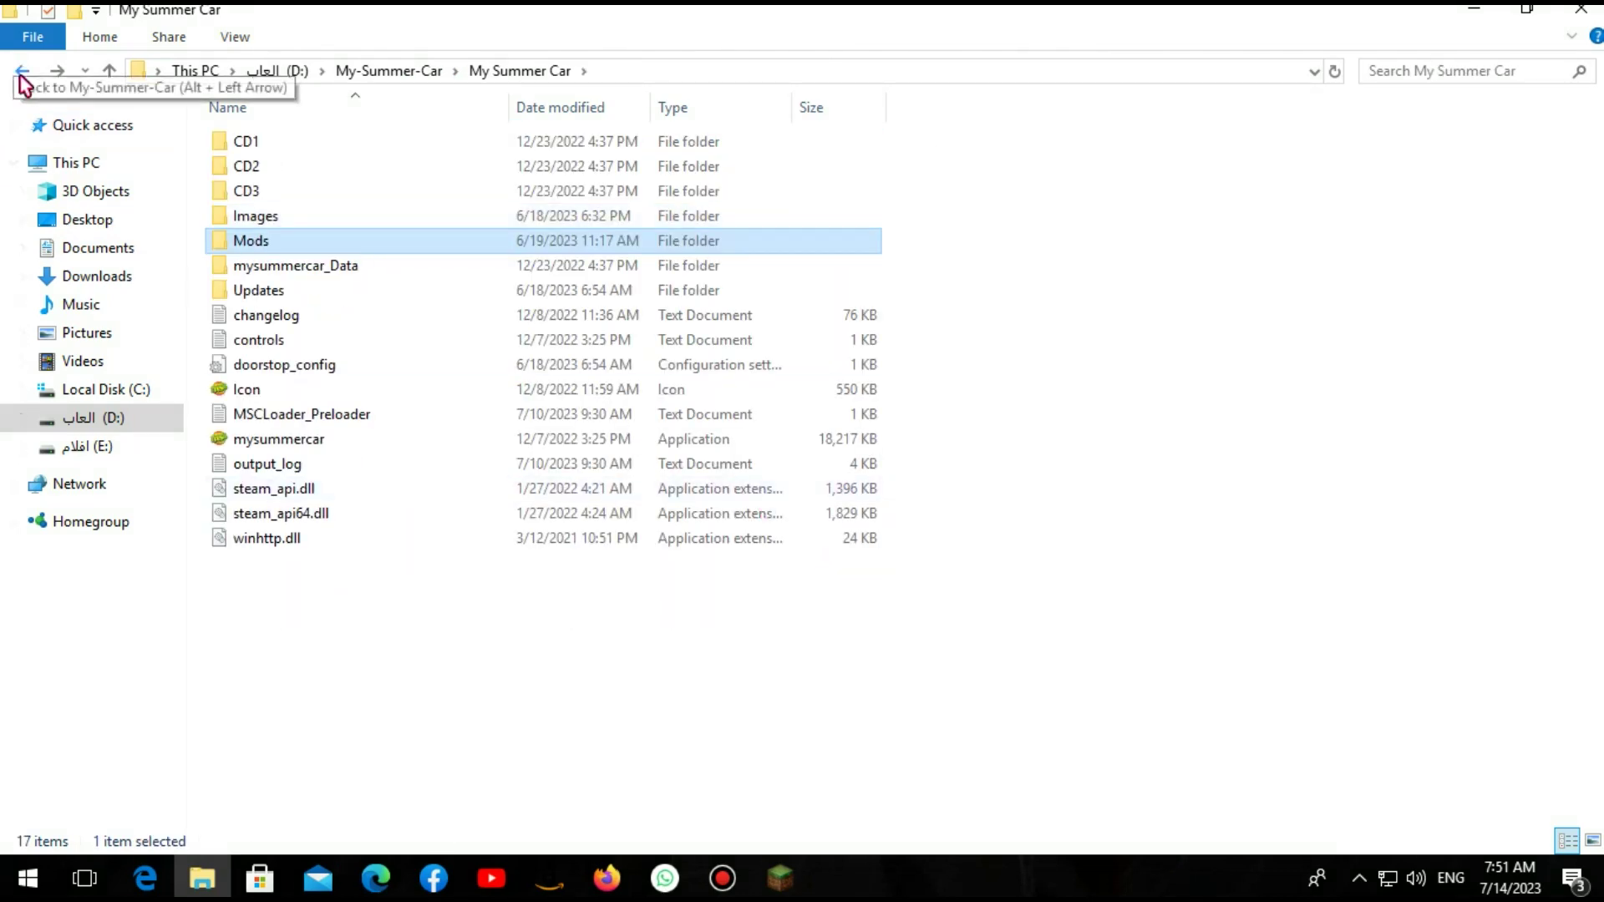
{"action": "left_click", "coordinate": [21, 75]}
{"action": "left_click", "coordinate": [35, 60]}
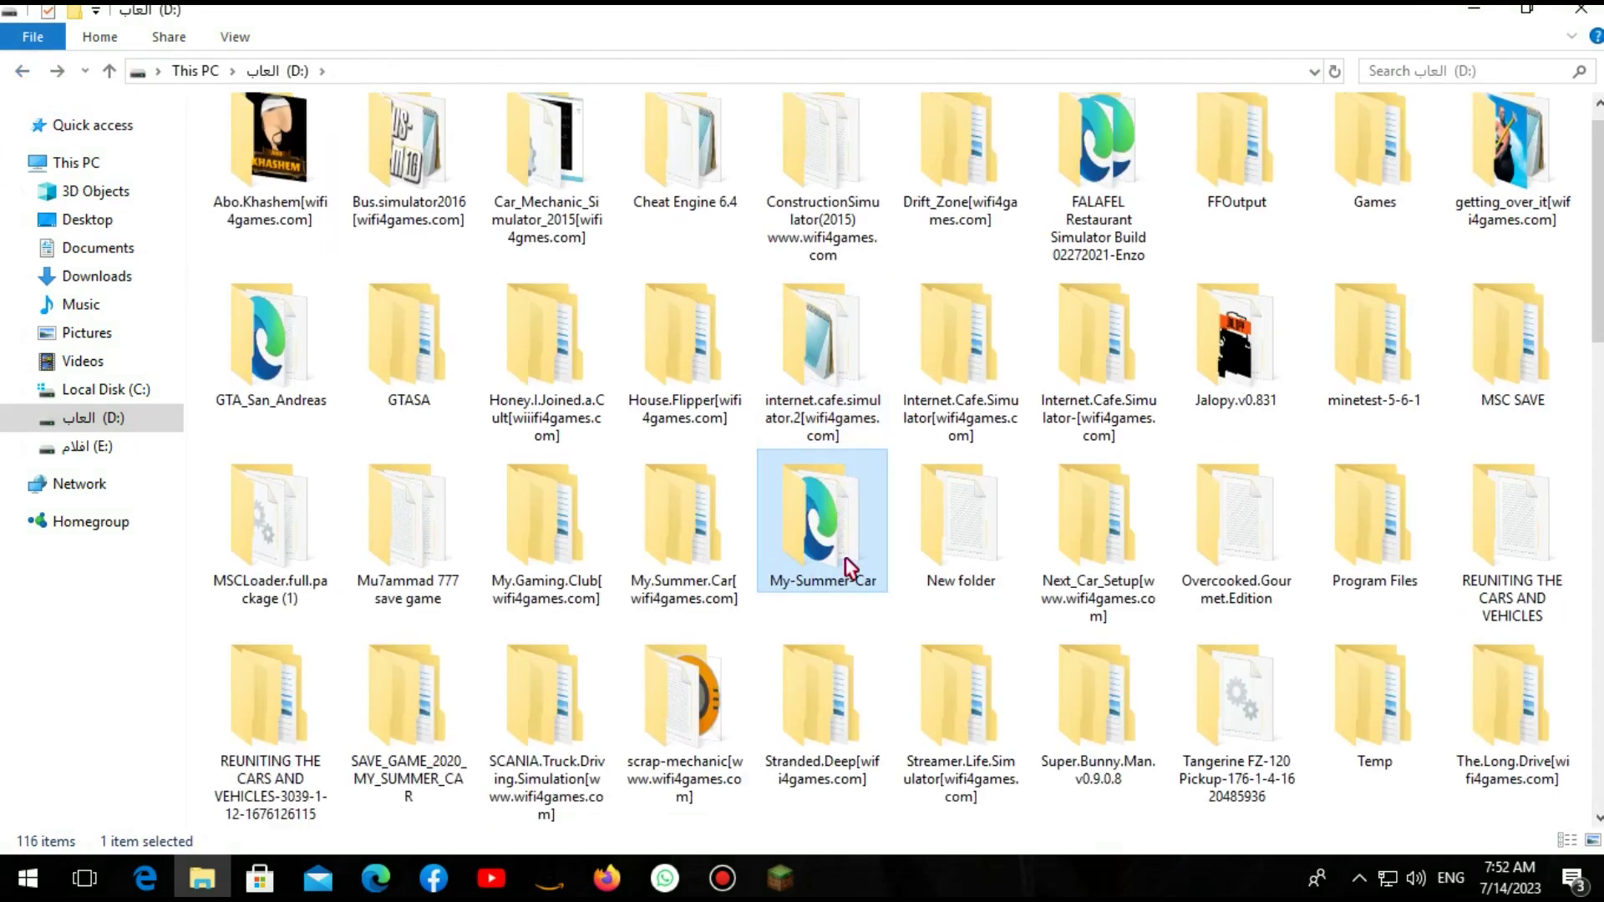
{"action": "scroll", "coordinate": [848, 566], "scroll_direction": "down", "scroll_amount": 5}
{"action": "scroll", "coordinate": [913, 351], "scroll_direction": "down", "scroll_amount": 5}
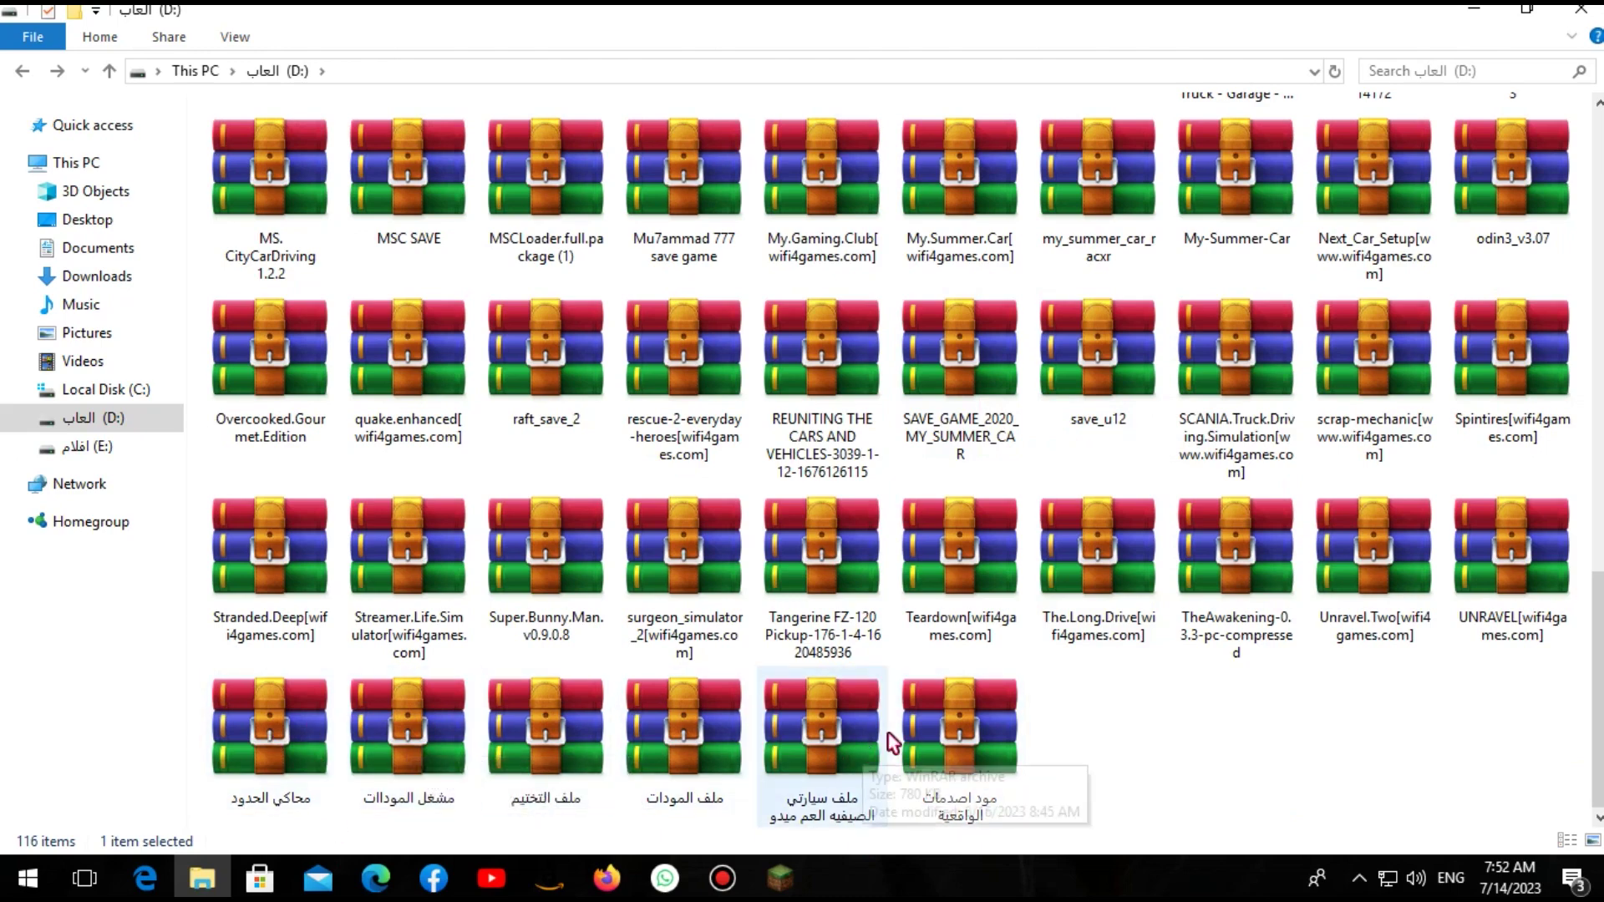
{"action": "scroll", "coordinate": [978, 710], "scroll_direction": "up", "scroll_amount": 2}
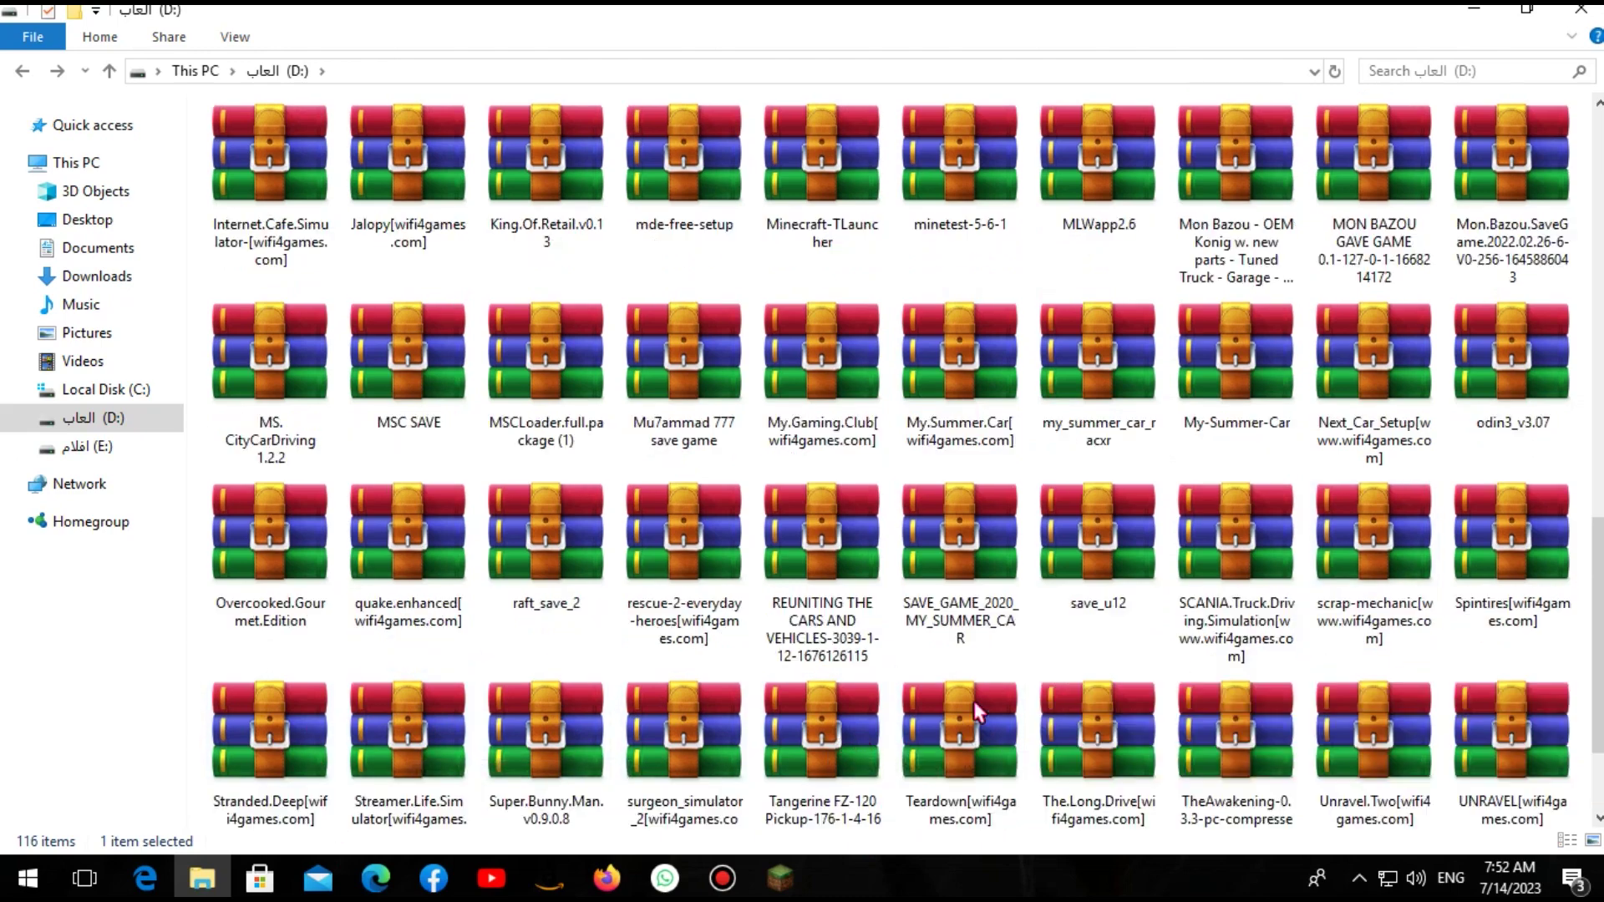
{"action": "scroll", "coordinate": [978, 712], "scroll_direction": "up", "scroll_amount": 8}
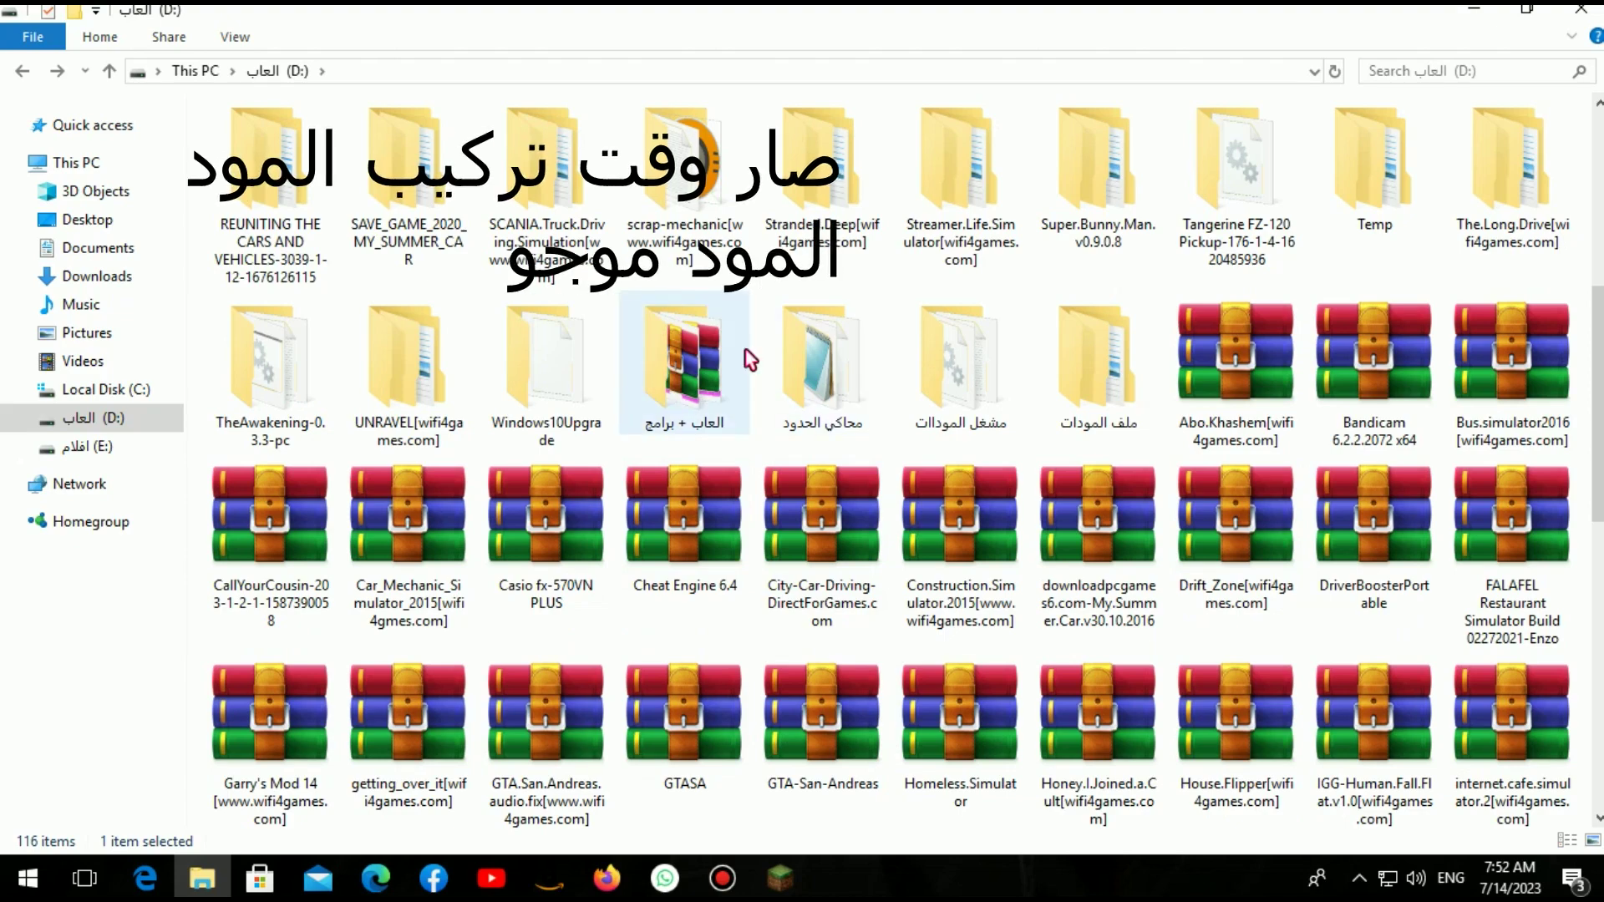
{"action": "double_click", "coordinate": [681, 375]}
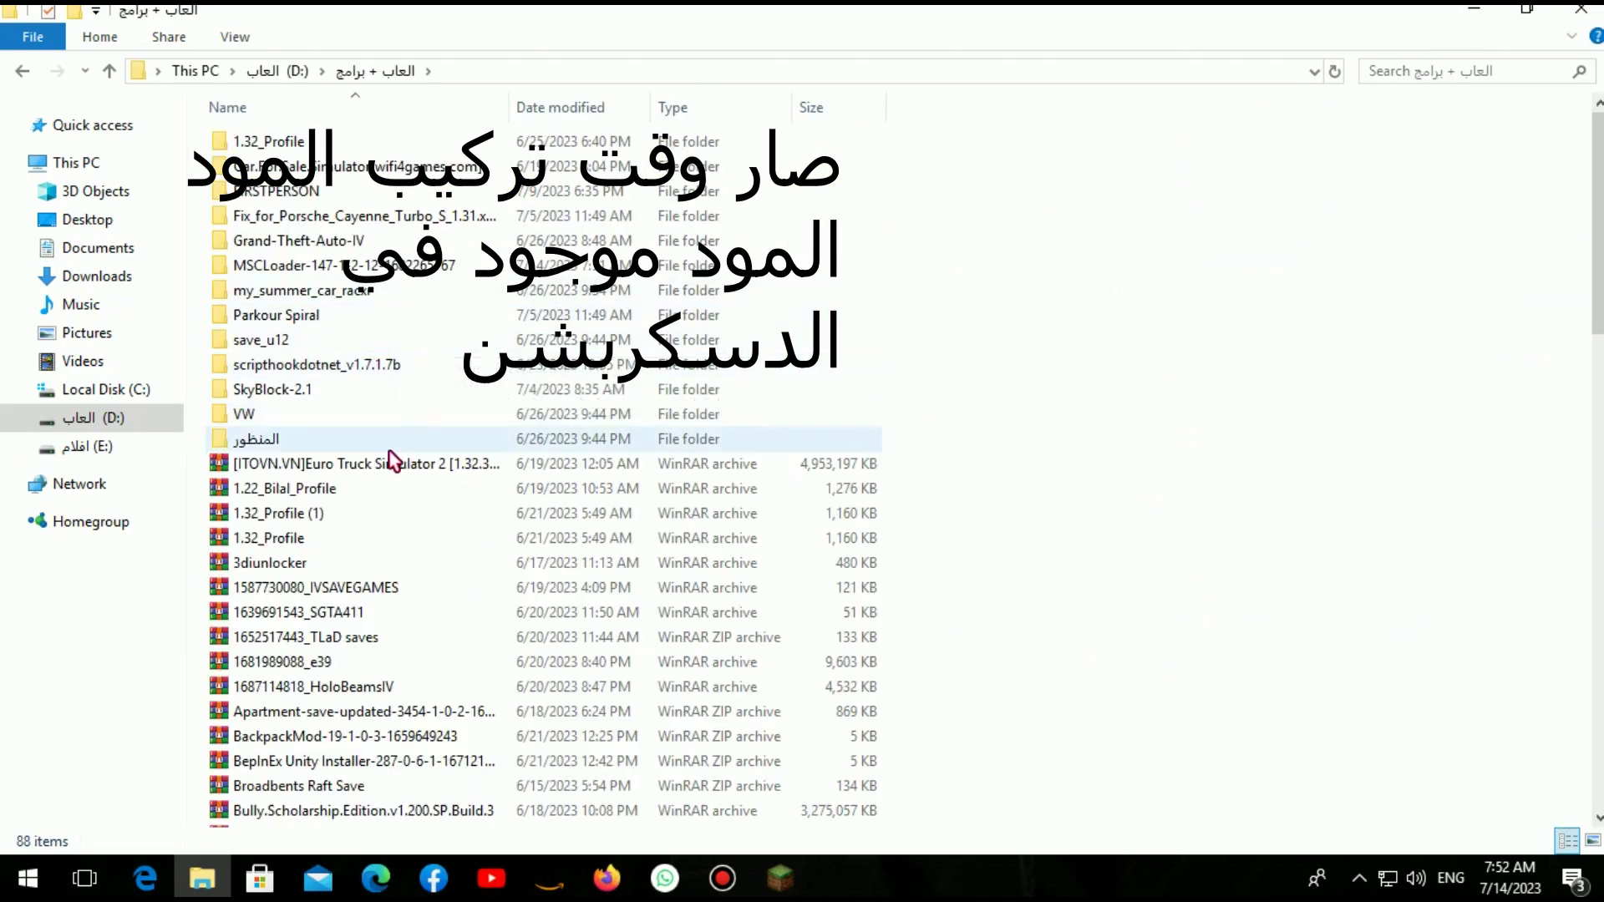
Extract the ماوس دراكسون archive into its own folder within العاب + برامج
{"action": "scroll", "coordinate": [389, 460], "scroll_direction": "down", "scroll_amount": 5}
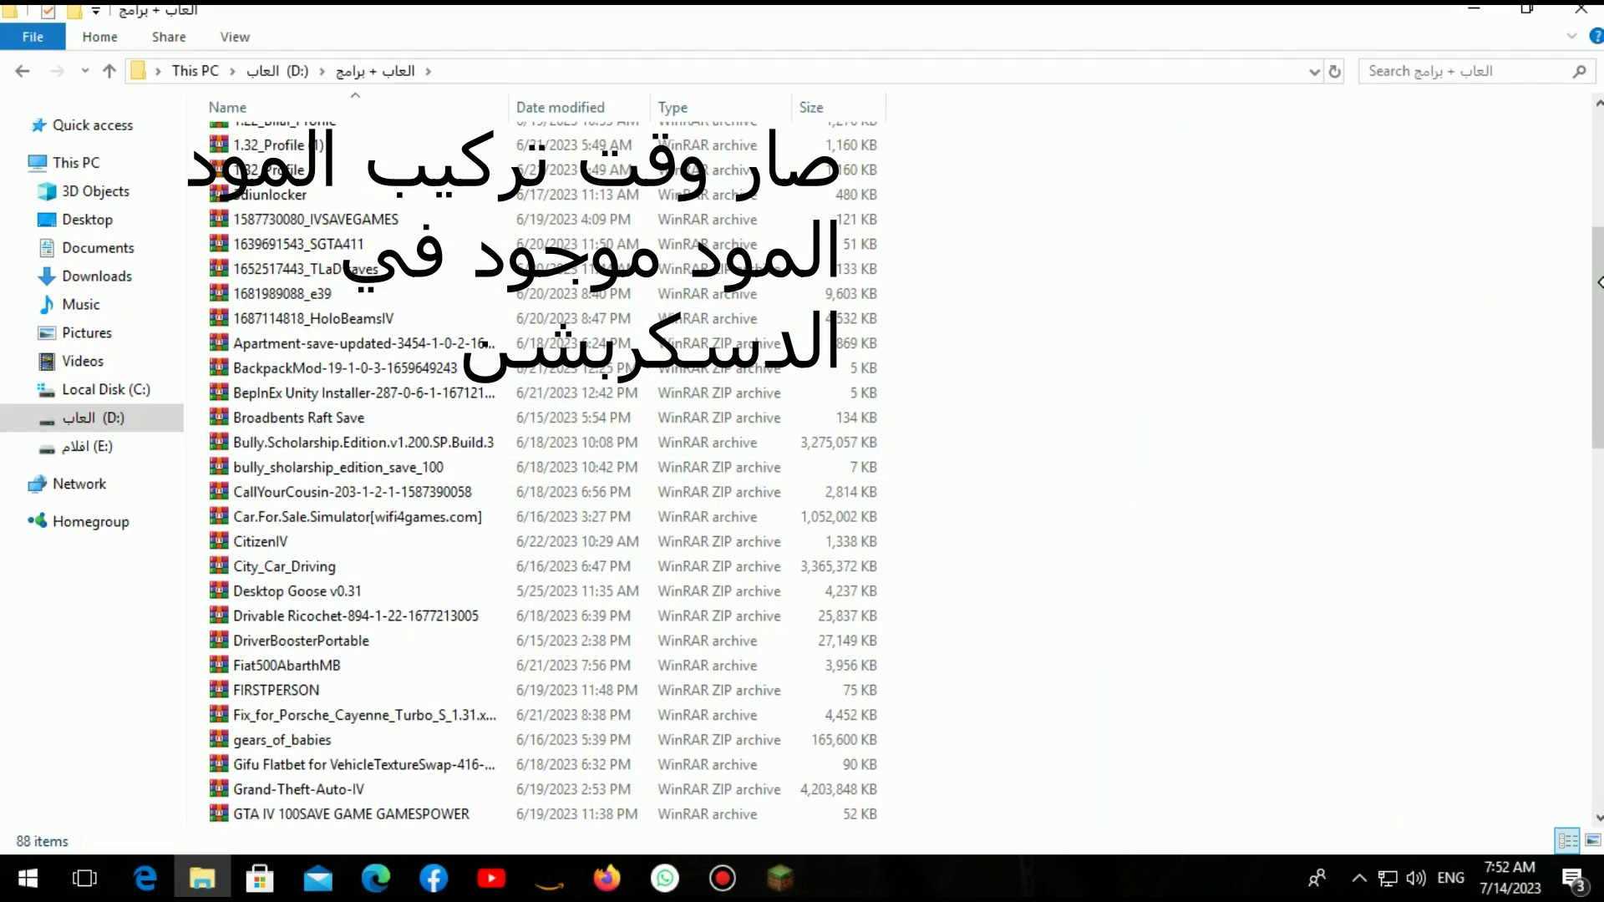
{"action": "scroll", "coordinate": [543, 468], "scroll_direction": "down", "scroll_amount": 2}
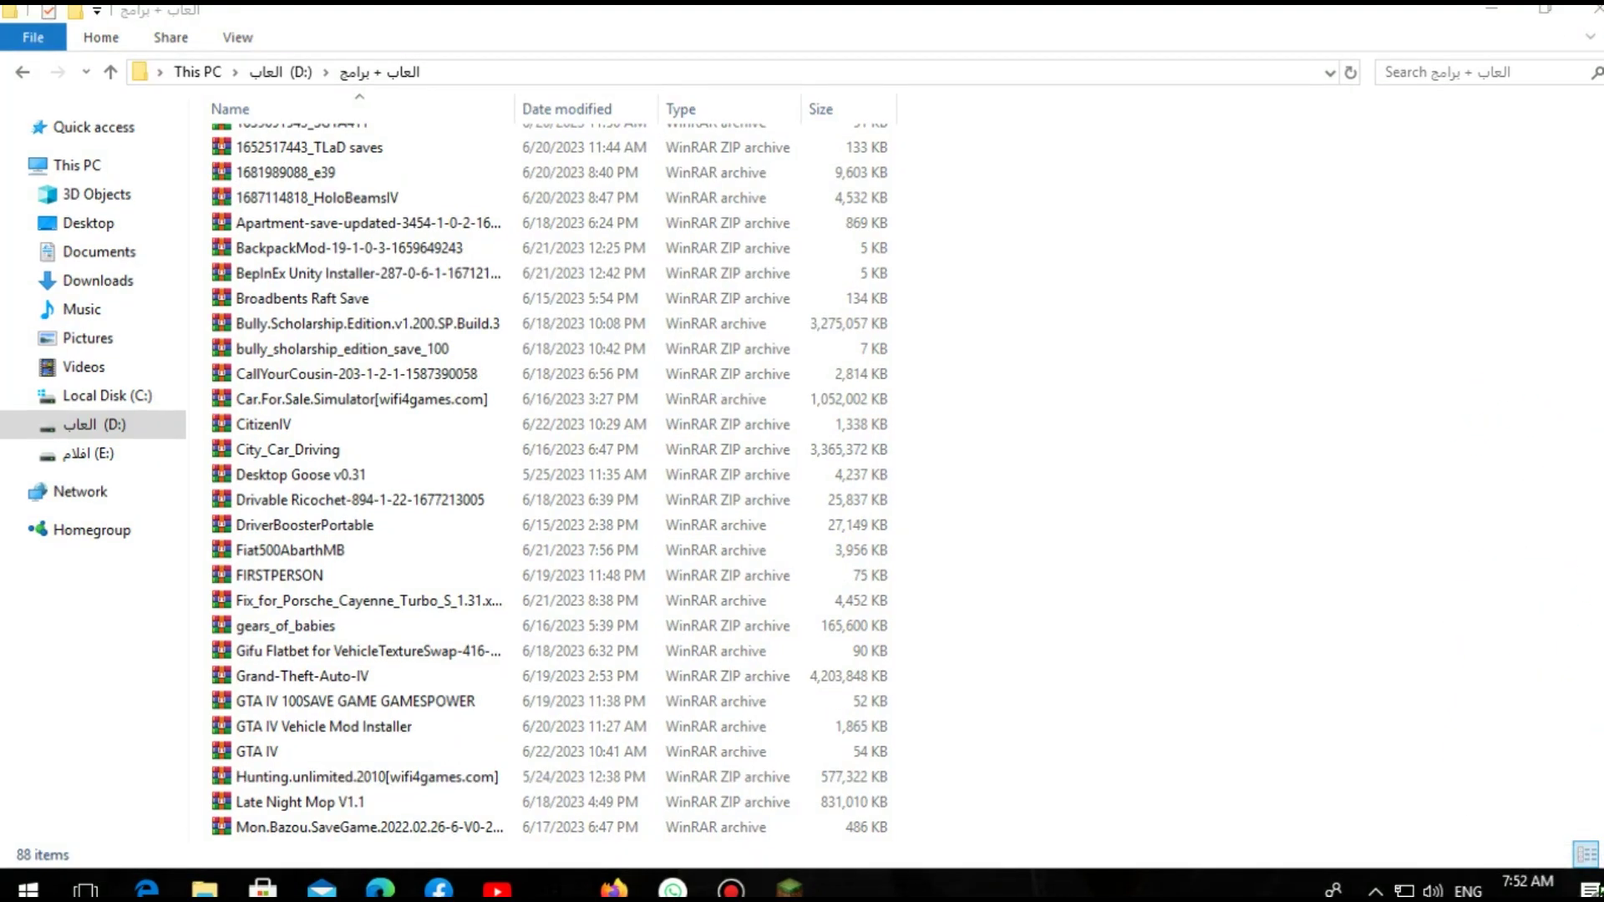
{"action": "scroll", "coordinate": [671, 577], "scroll_direction": "down", "scroll_amount": 2}
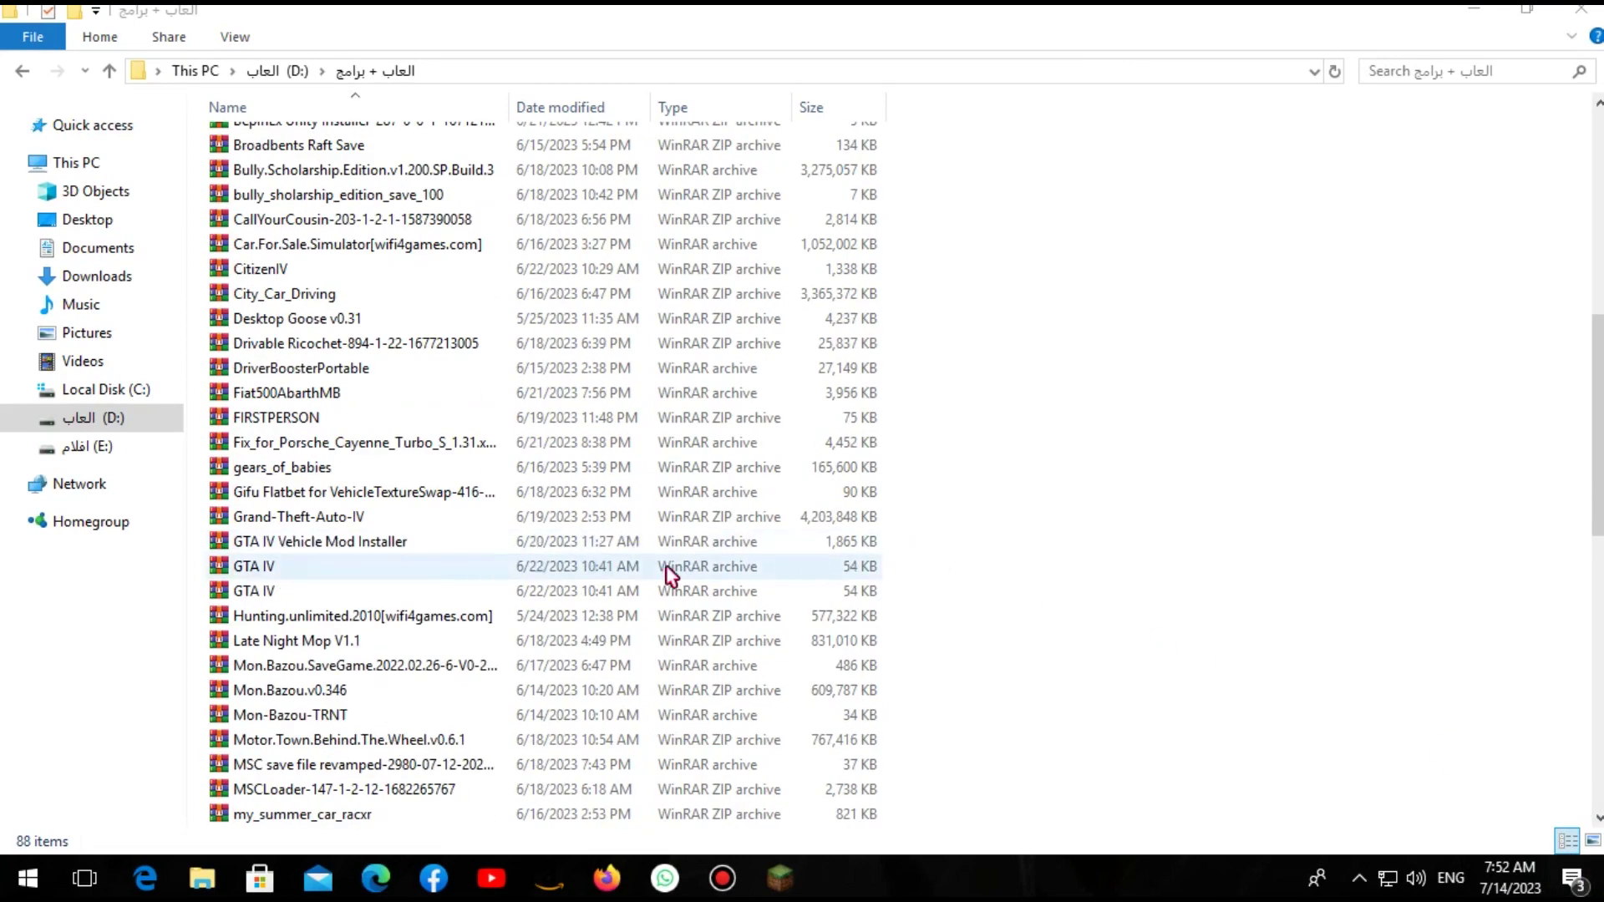
{"action": "scroll", "coordinate": [671, 577], "scroll_direction": "down", "scroll_amount": 11}
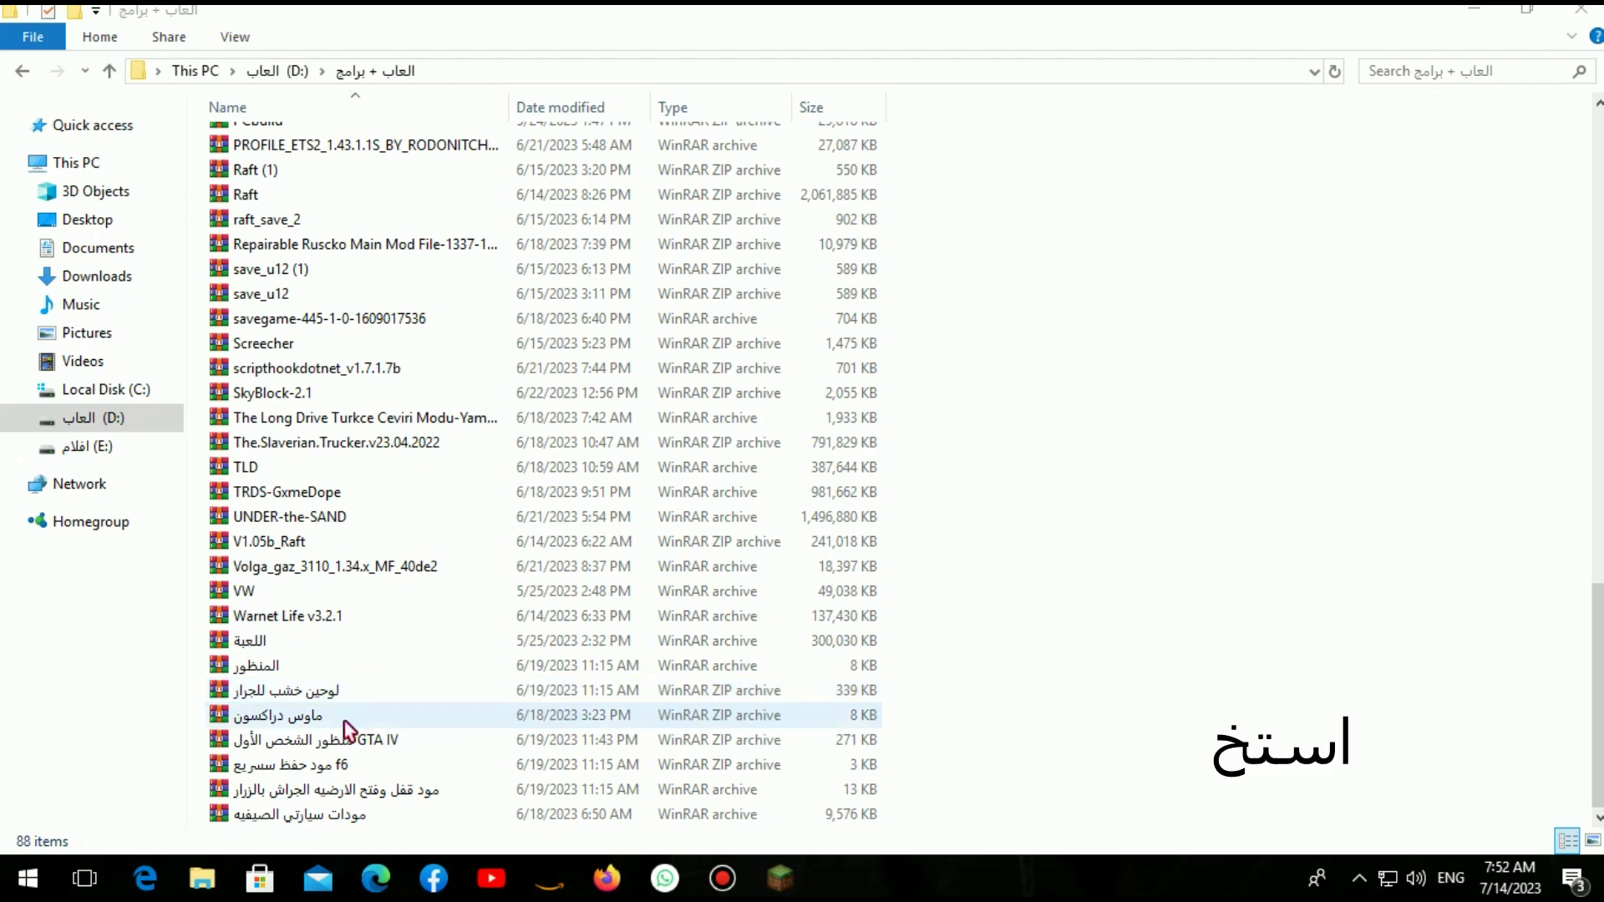
{"action": "left_click", "coordinate": [301, 712]}
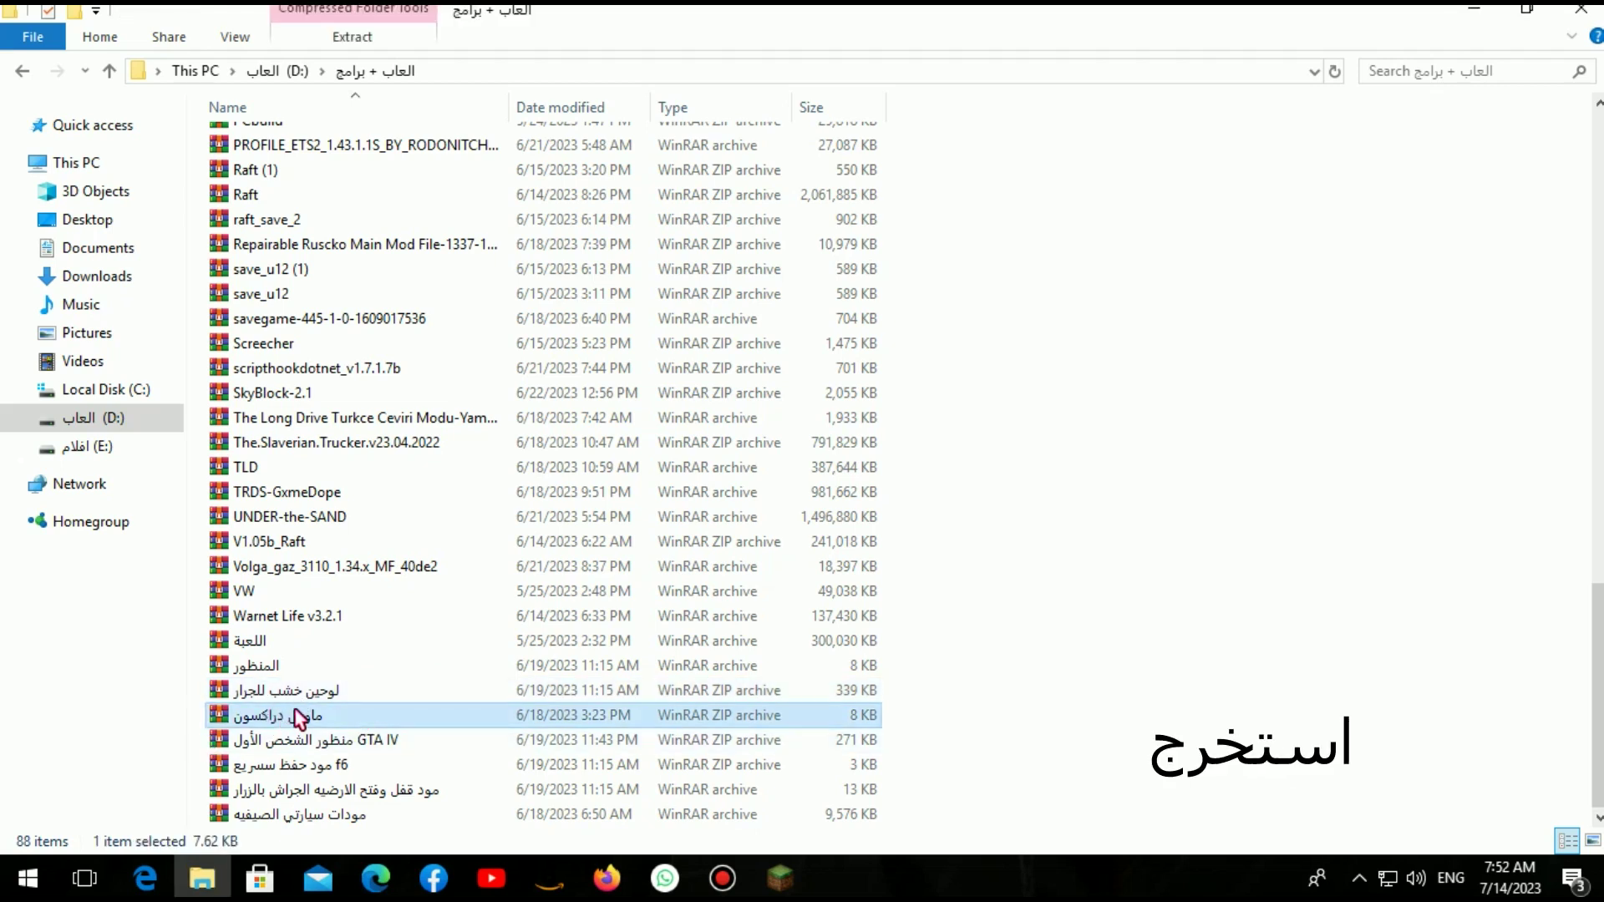
{"action": "right_click", "coordinate": [293, 715]}
{"action": "left_click", "coordinate": [420, 373]}
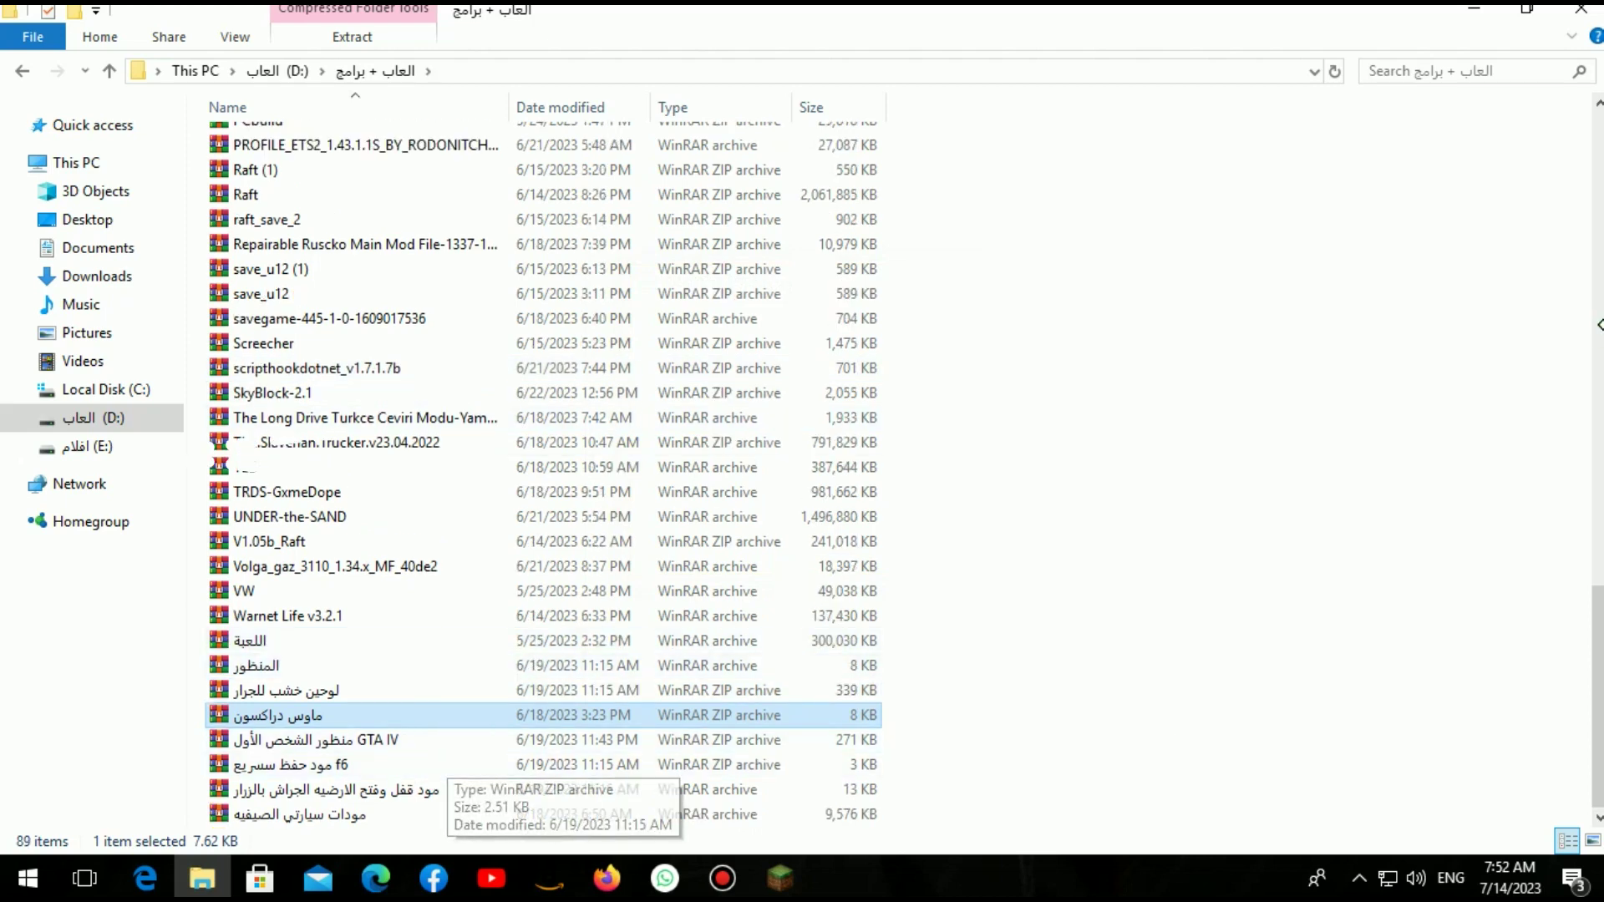
Open the extracted ماوس دراكسون folder and copy AdvancedKBMControls.dll
{"action": "scroll", "coordinate": [1598, 449], "scroll_direction": "up", "scroll_amount": 20}
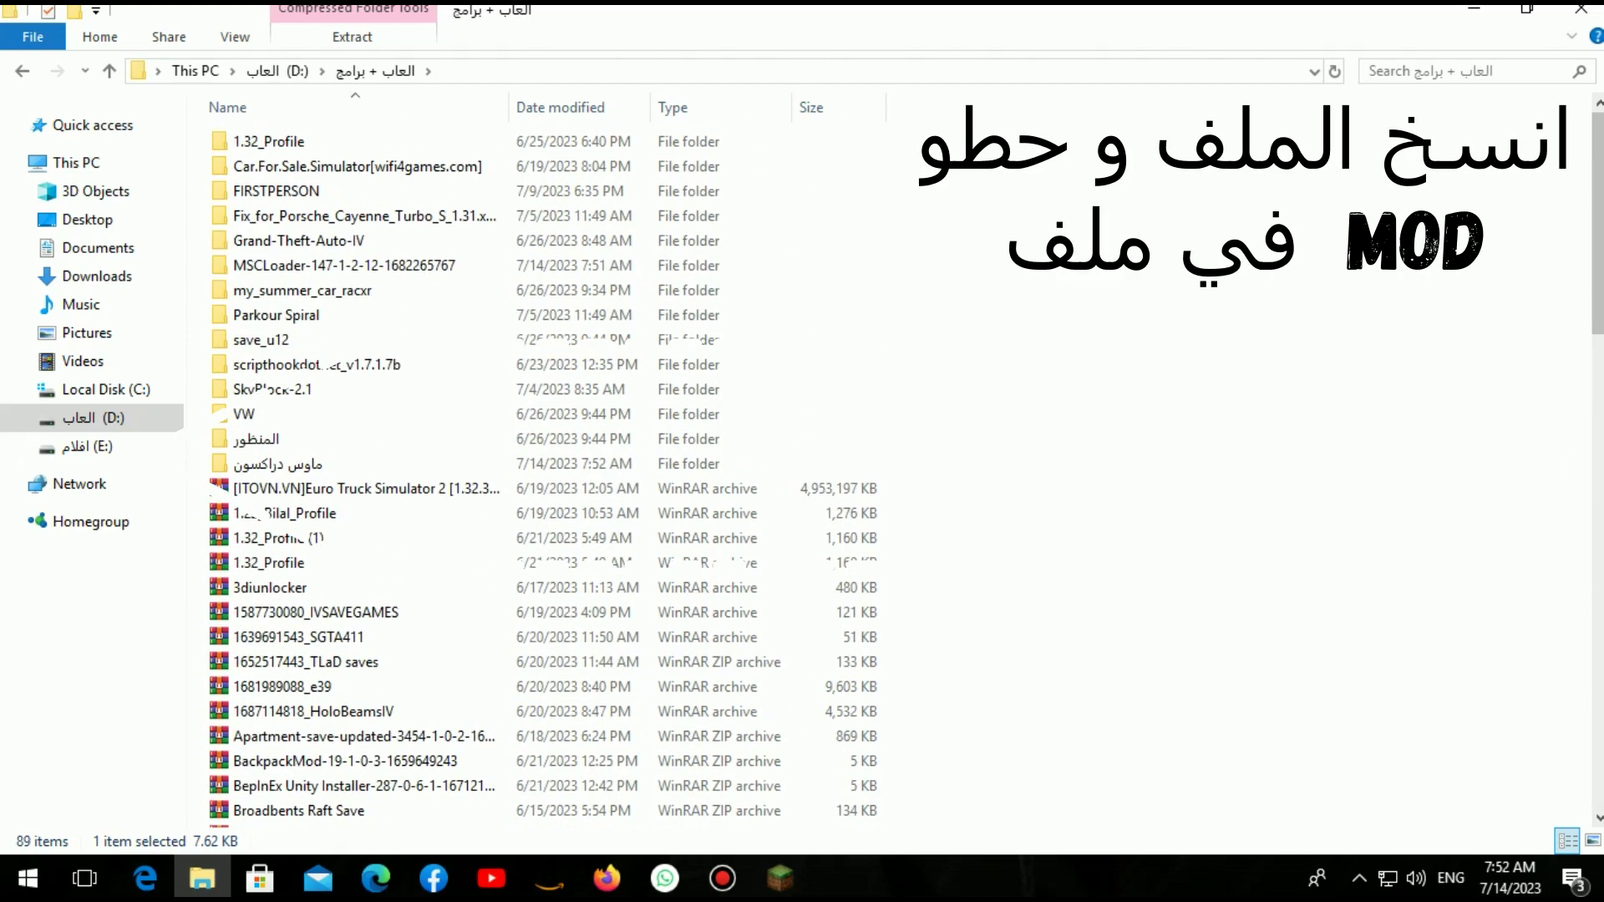
{"action": "double_click", "coordinate": [315, 464]}
{"action": "right_click", "coordinate": [316, 151]}
{"action": "left_click", "coordinate": [429, 438]}
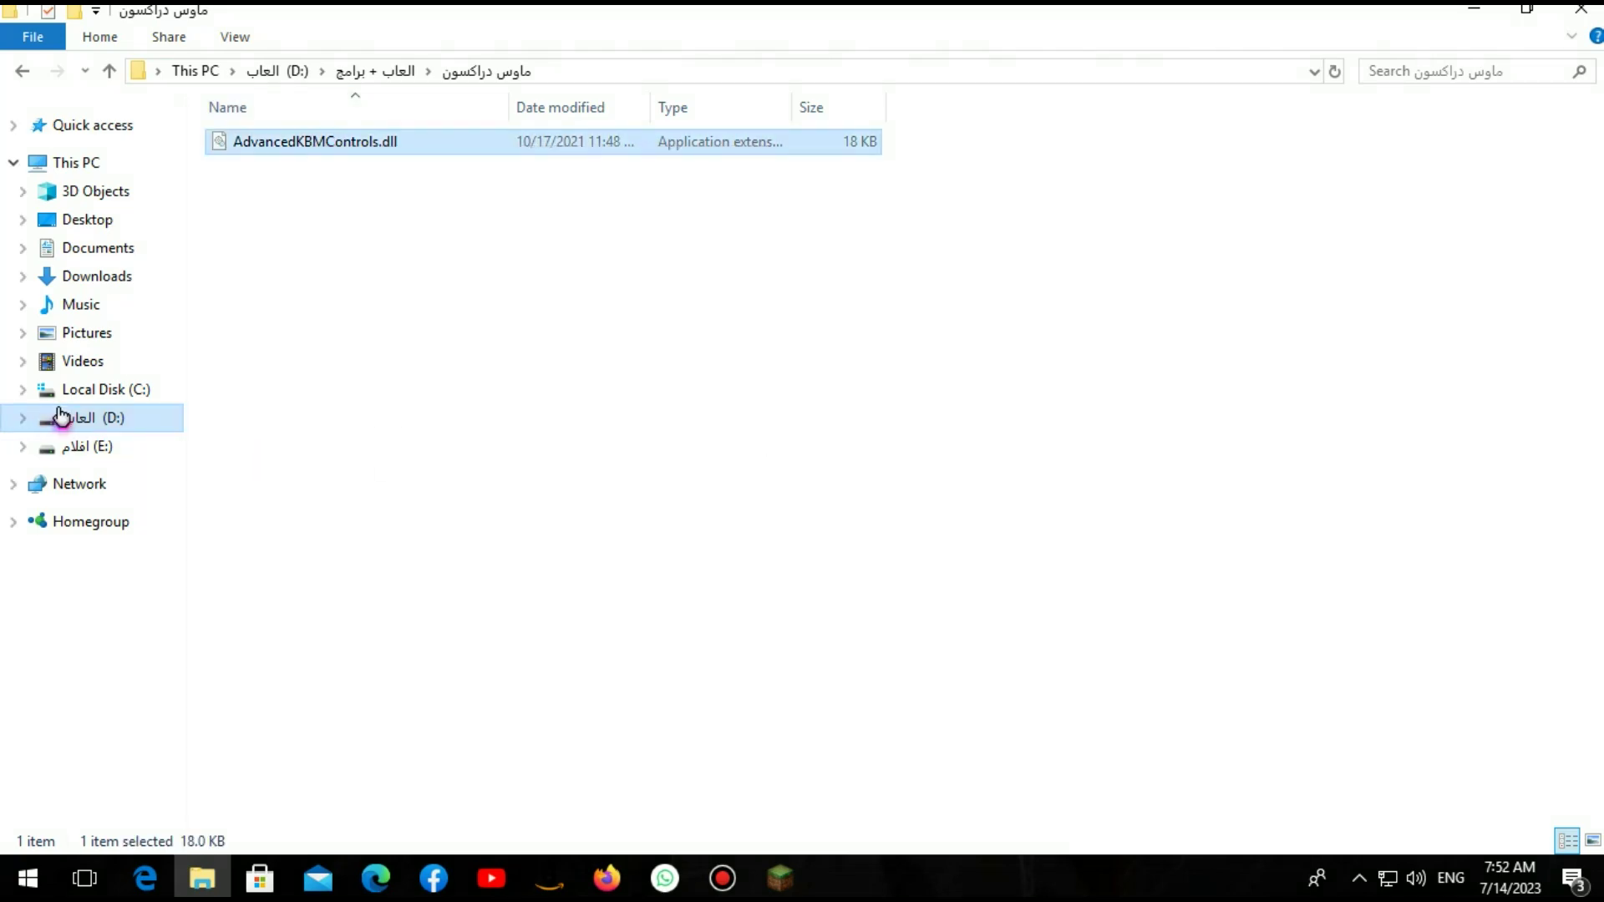
Paste the copied AdvancedKBMControls.dll into the Mods folder of D:\My-Summer-Car\My Summer Car
{"action": "left_click", "coordinate": [57, 417]}
{"action": "scroll", "coordinate": [827, 635], "scroll_direction": "down", "scroll_amount": 3}
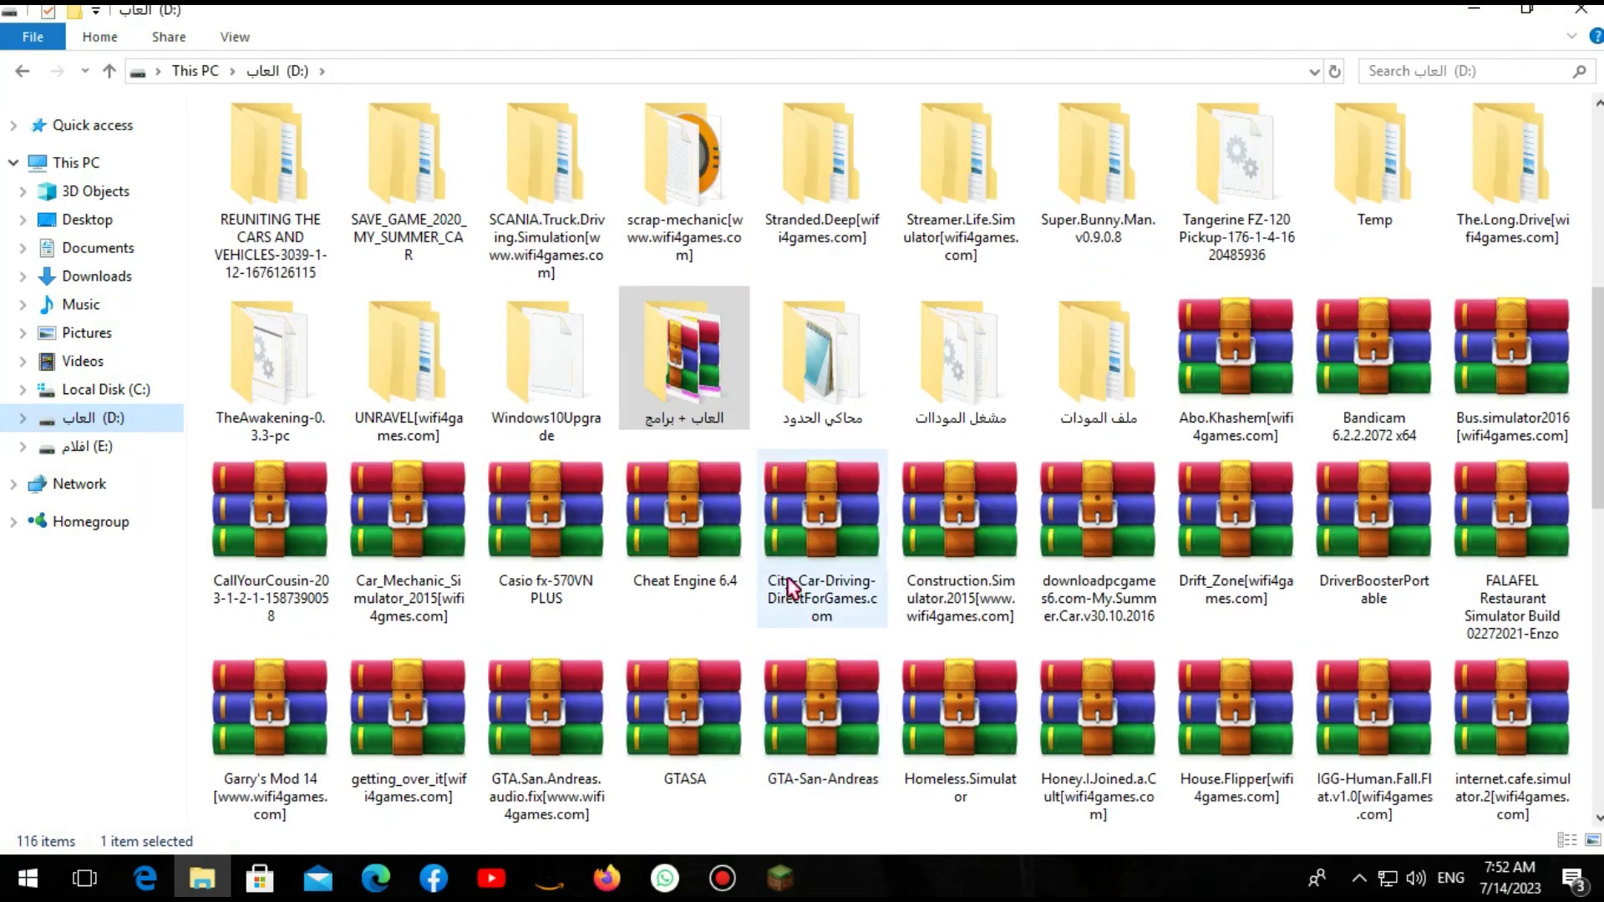
{"action": "scroll", "coordinate": [802, 501], "scroll_direction": "up", "scroll_amount": 3}
{"action": "double_click", "coordinate": [836, 326]}
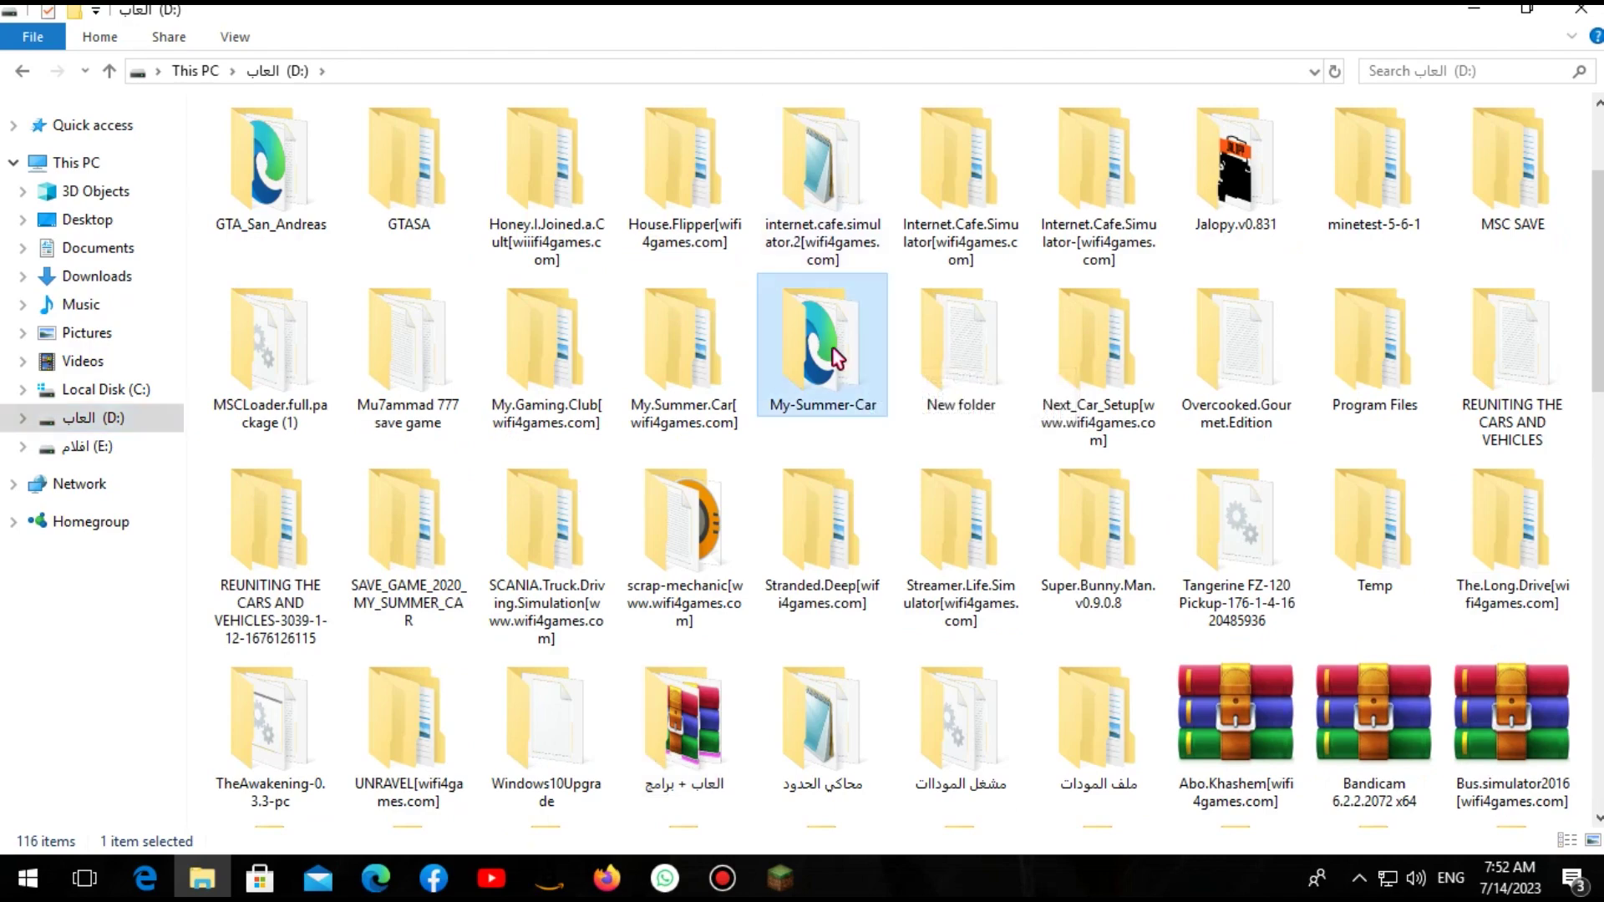
{"action": "double_click", "coordinate": [240, 165]}
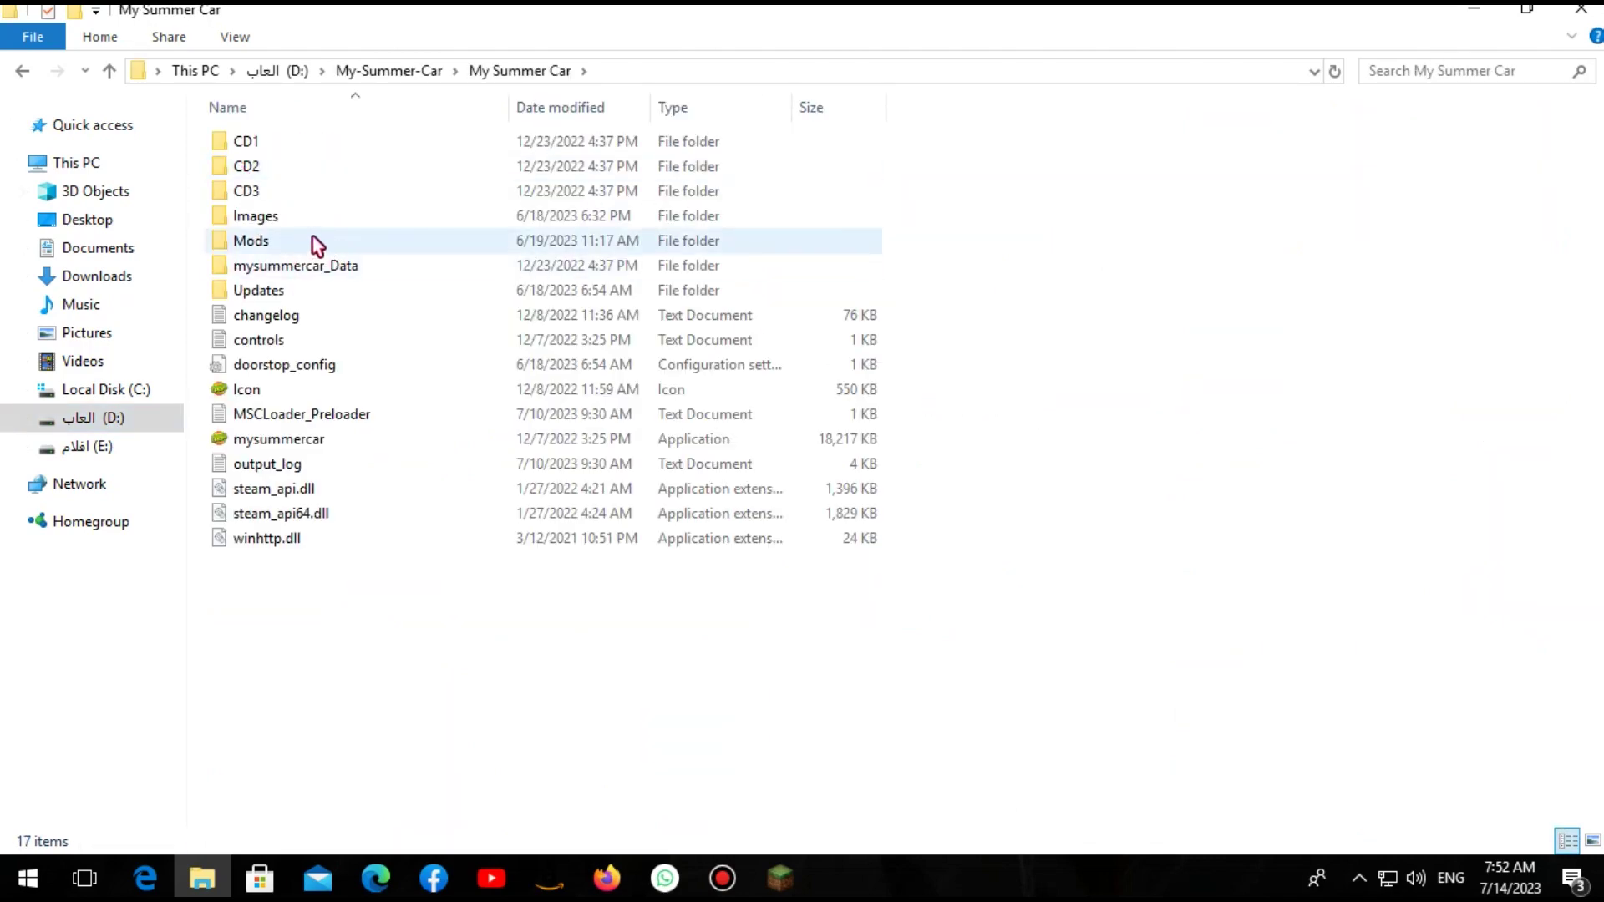
{"action": "double_click", "coordinate": [317, 242]}
{"action": "right_click", "coordinate": [309, 668]}
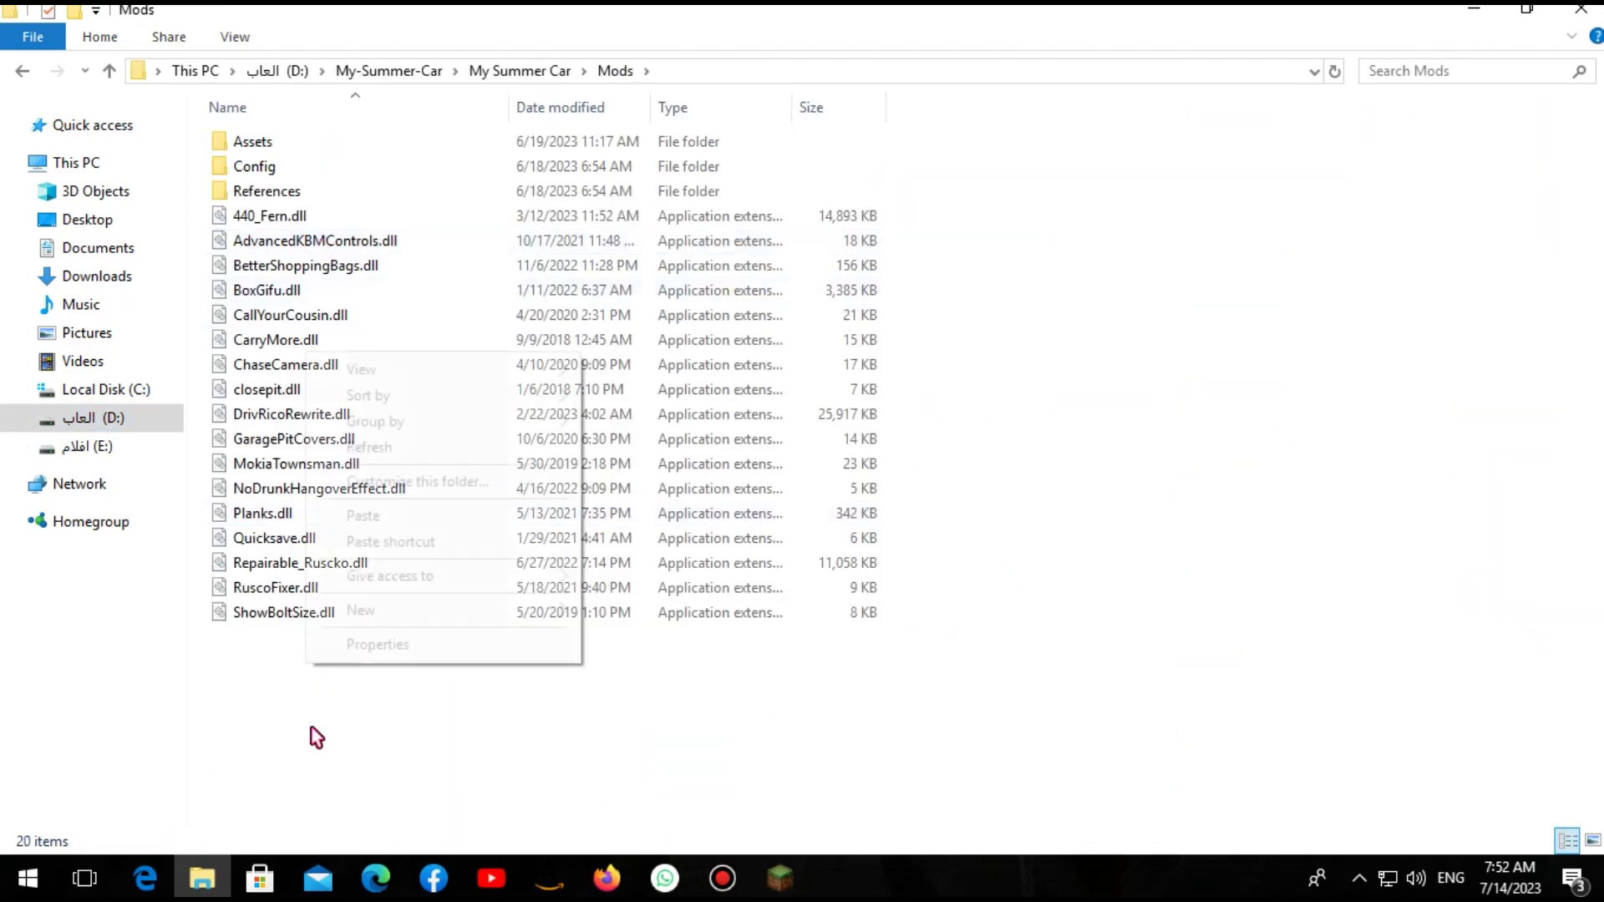
{"action": "left_click", "coordinate": [435, 516]}
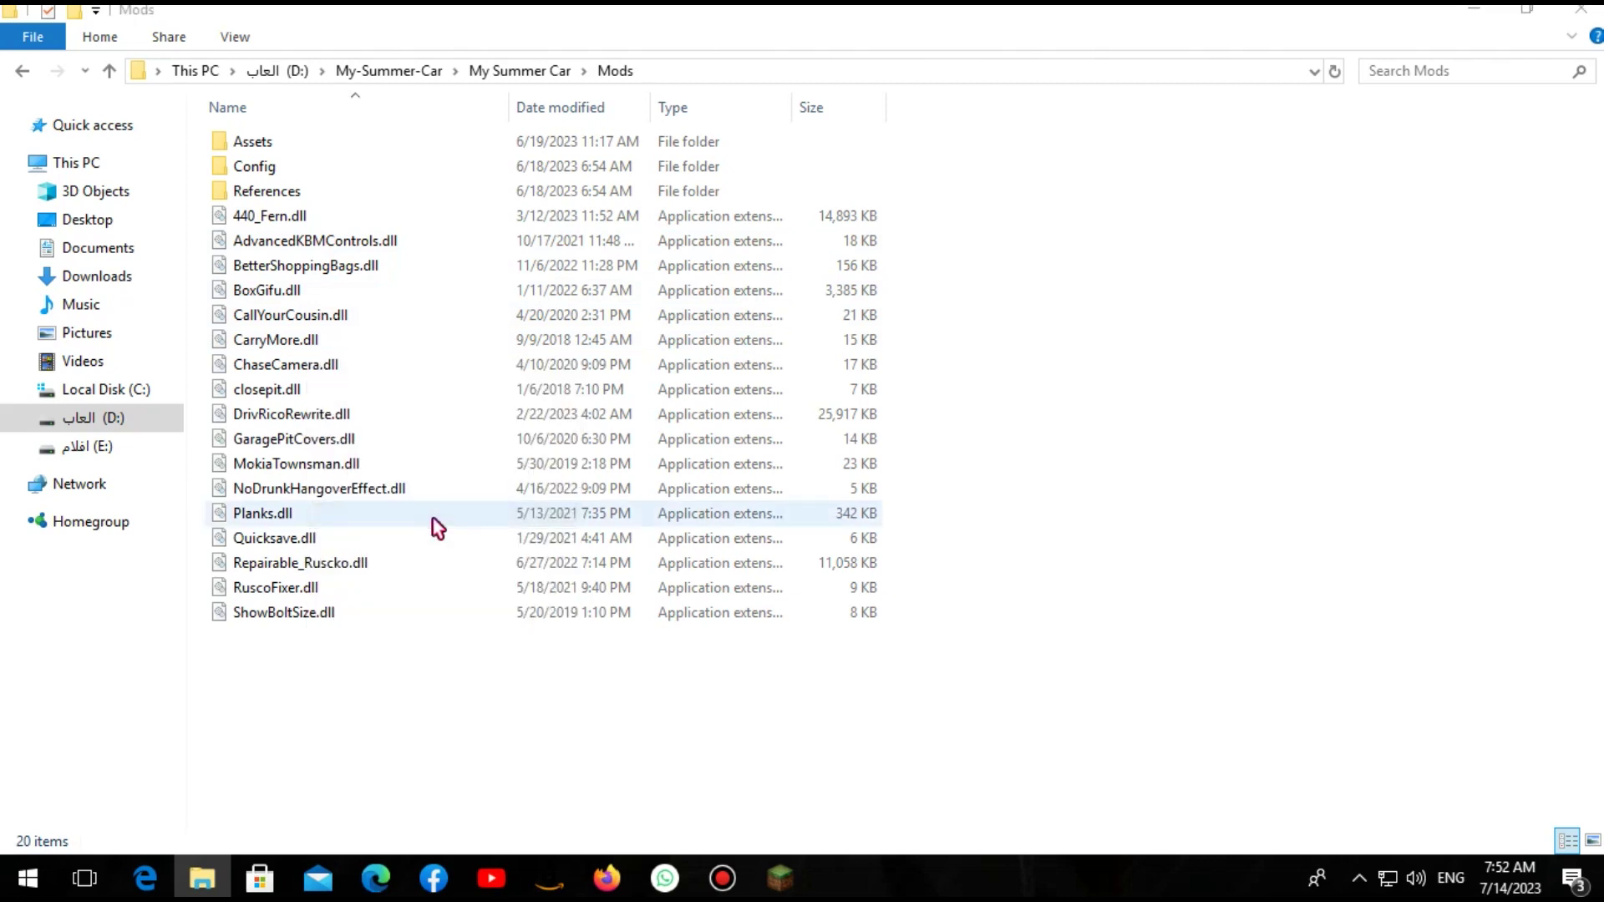
{"action": "left_click", "coordinate": [343, 268]}
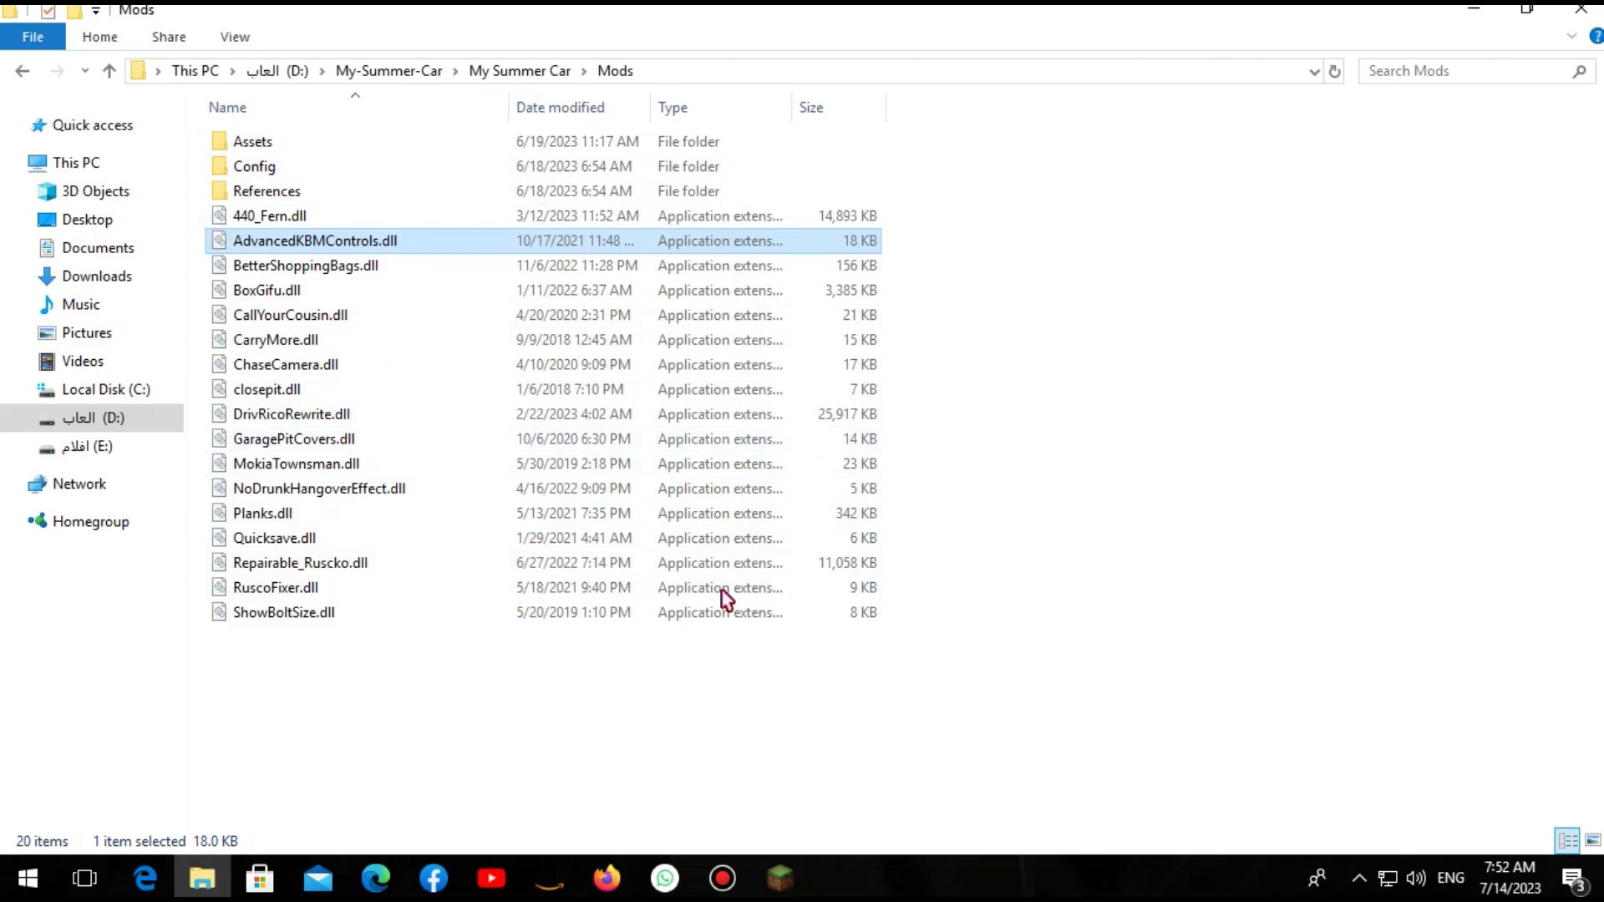
{"action": "left_click", "coordinate": [1208, 371]}
Close the folder window and start My Summer Car from its desktop shortcut with the existing graphics configuration
{"action": "left_click", "coordinate": [1581, 10]}
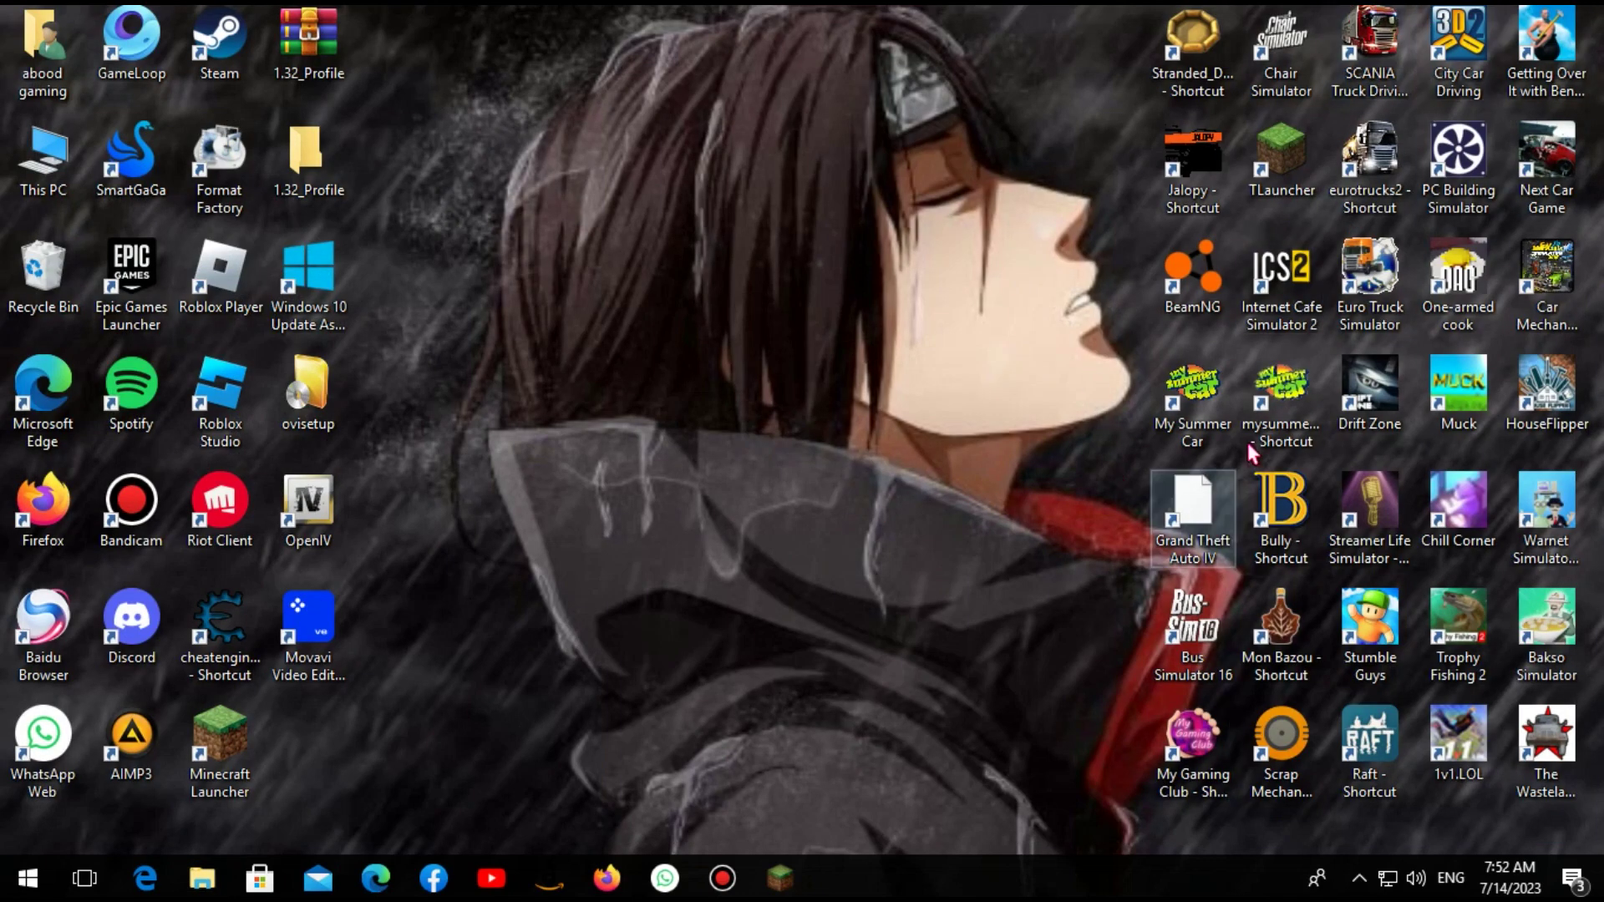
{"action": "double_click", "coordinate": [1281, 393]}
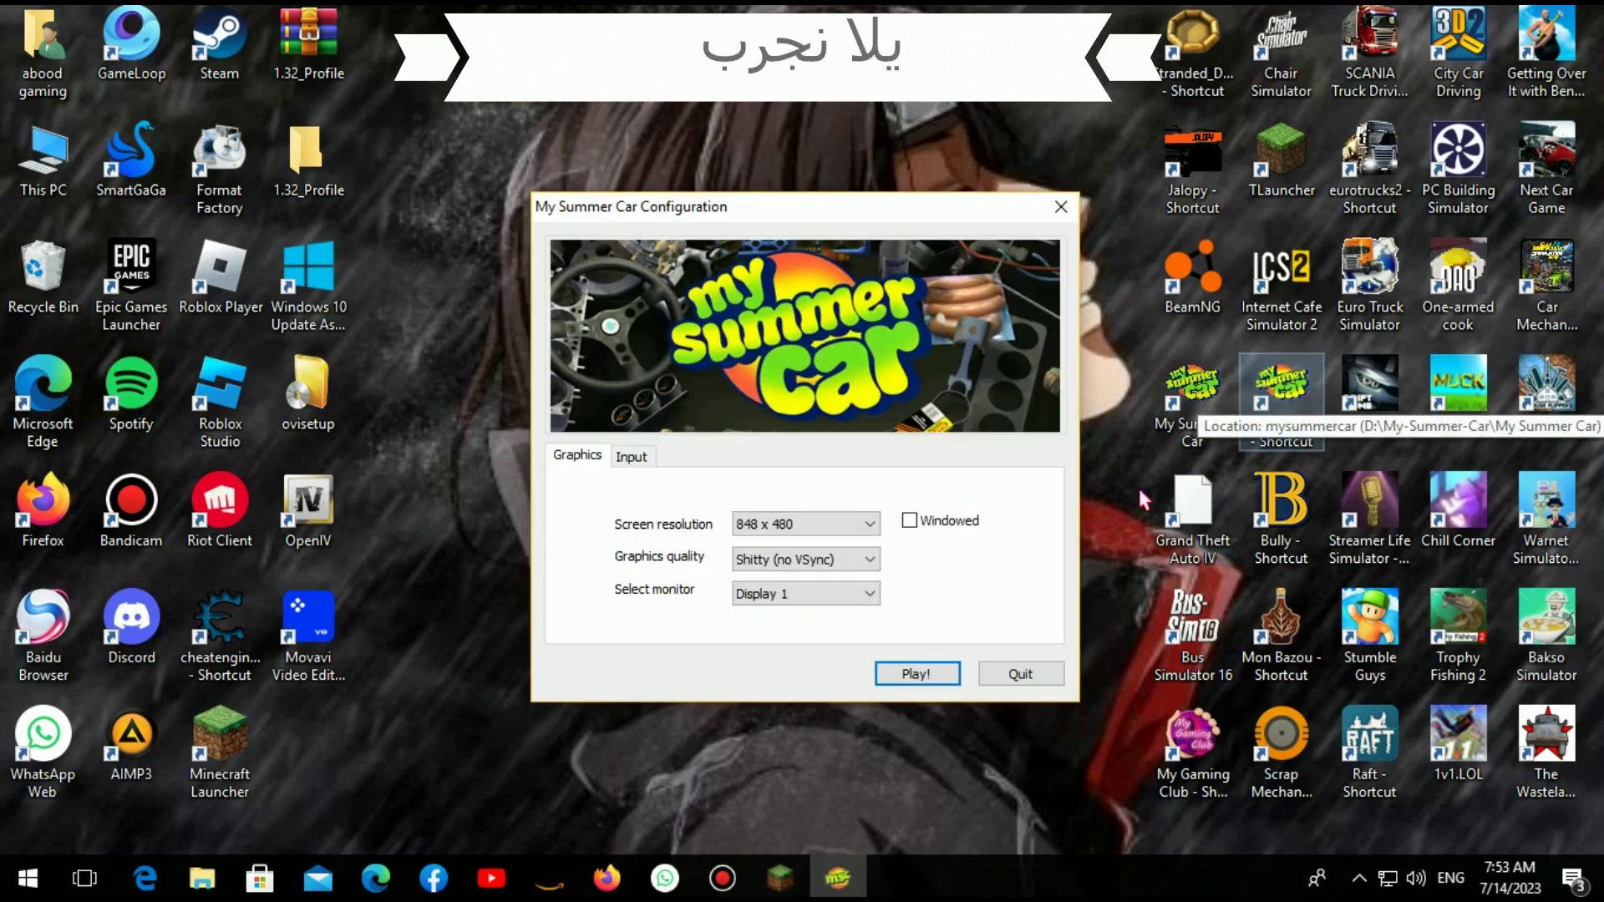
{"action": "left_click", "coordinate": [900, 680]}
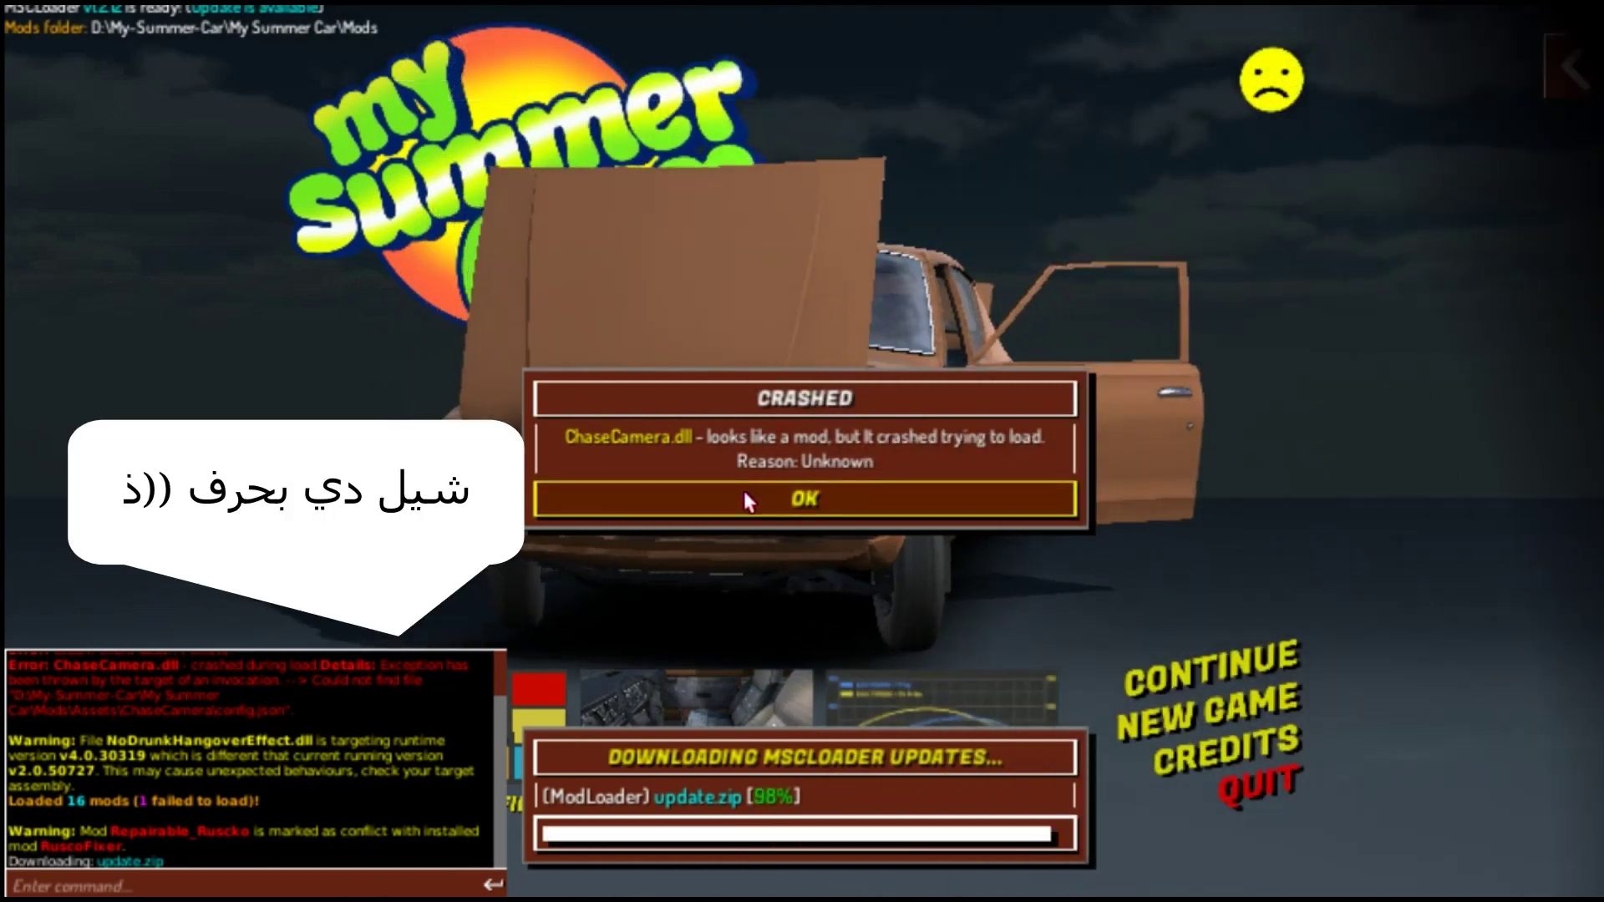
Dismiss the mod loader's messages and console, and continue the saved game
{"action": "left_click", "coordinate": [744, 493]}
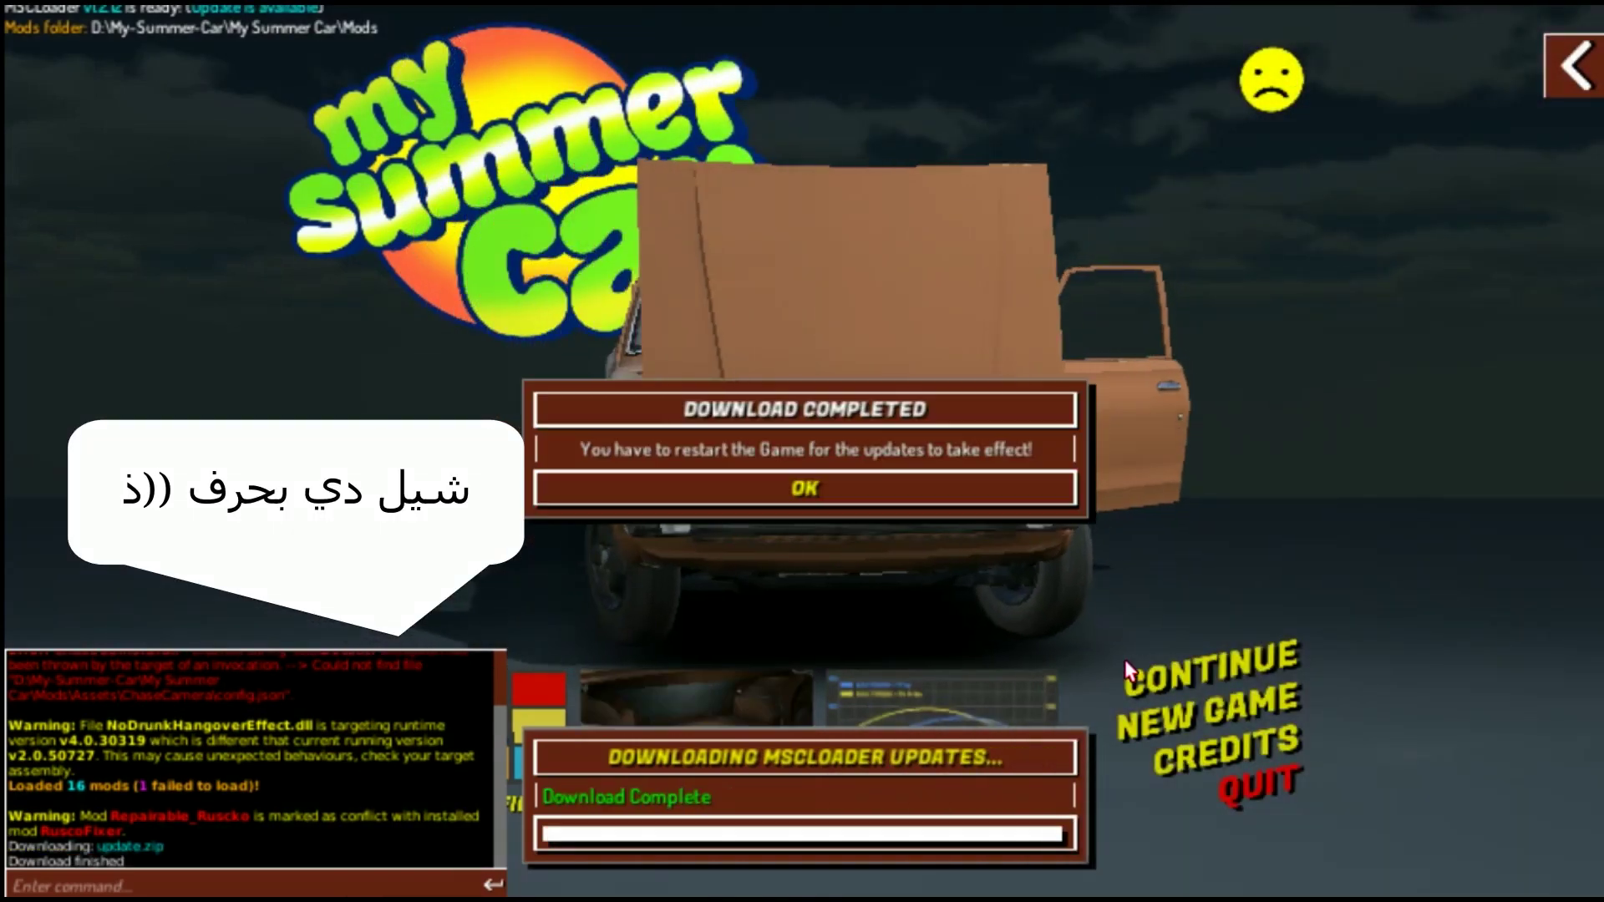
{"action": "left_click", "coordinate": [767, 489]}
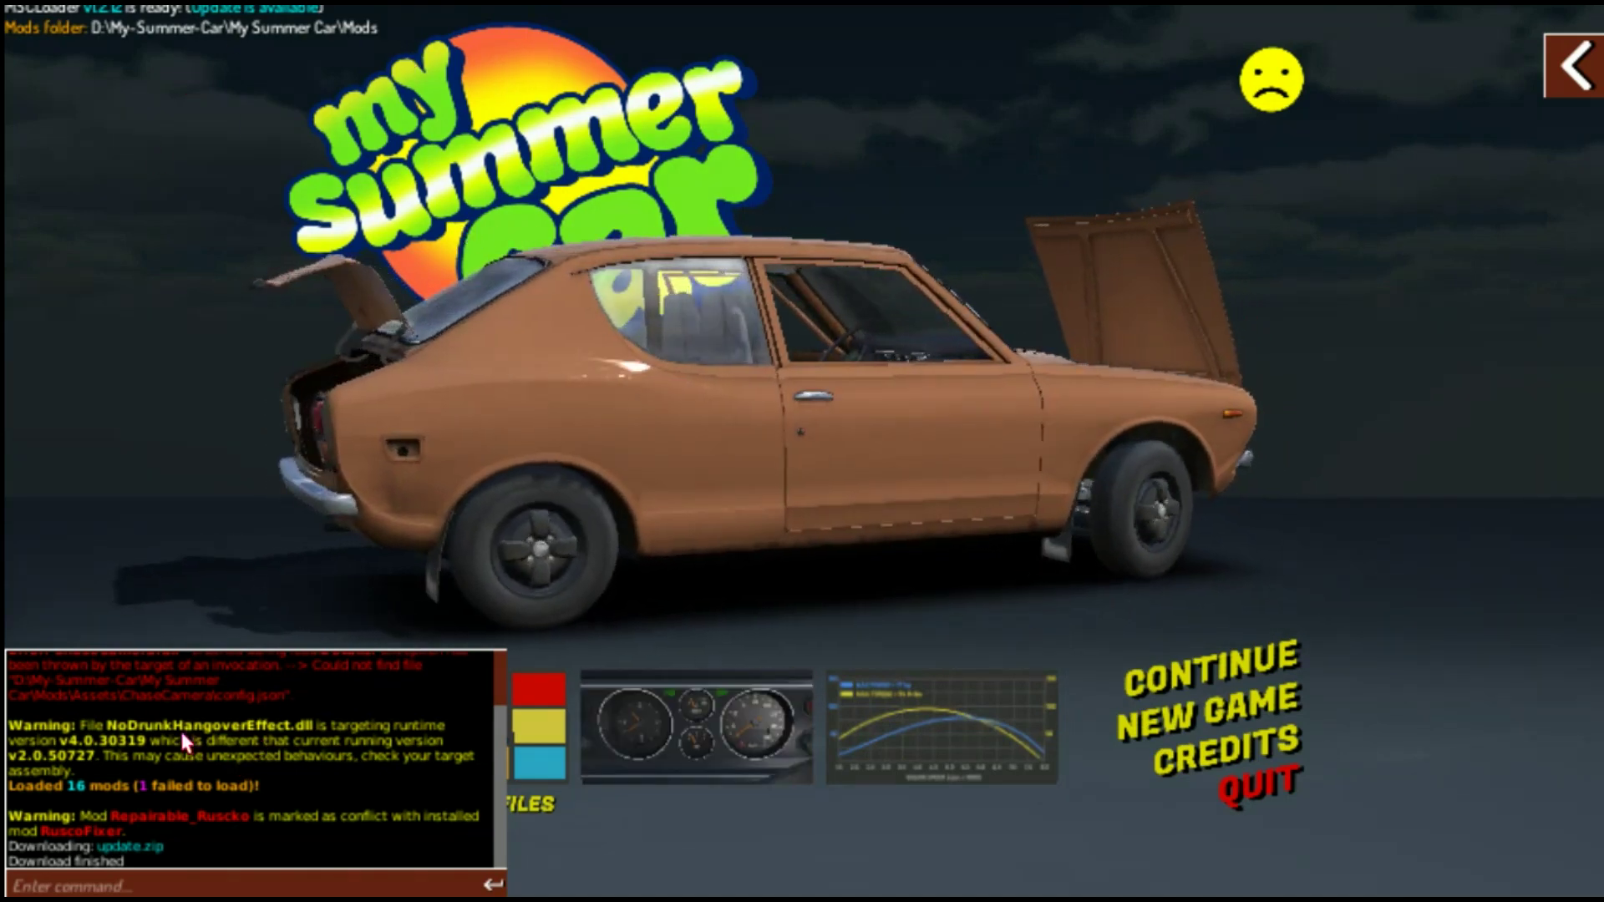
{"action": "key", "text": "grave"}
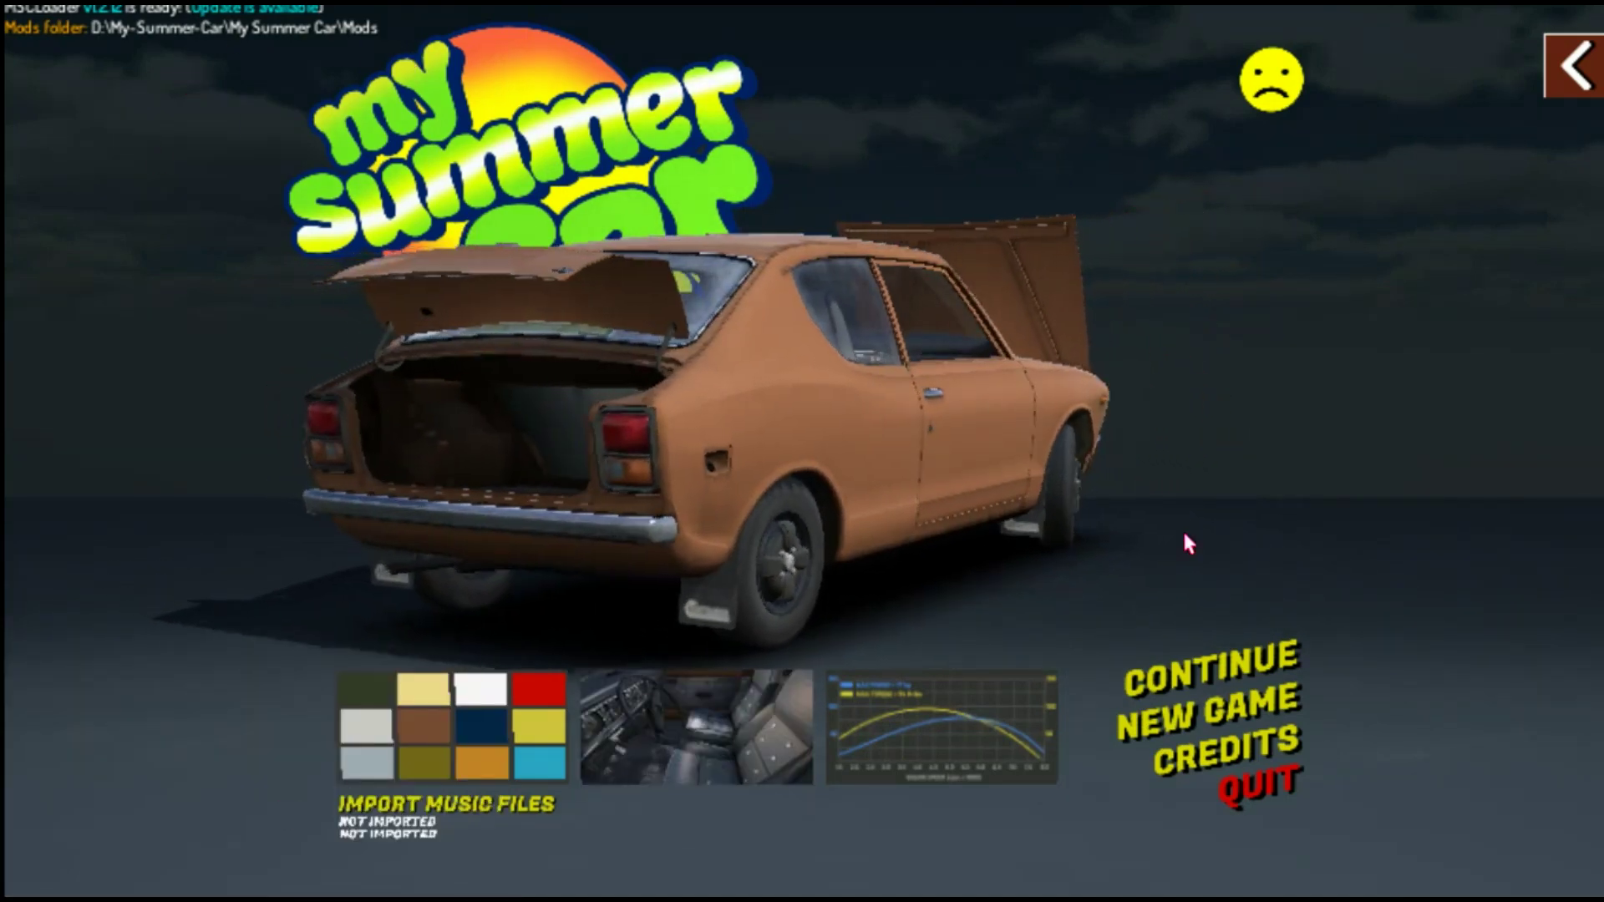
{"action": "left_click", "coordinate": [1222, 661]}
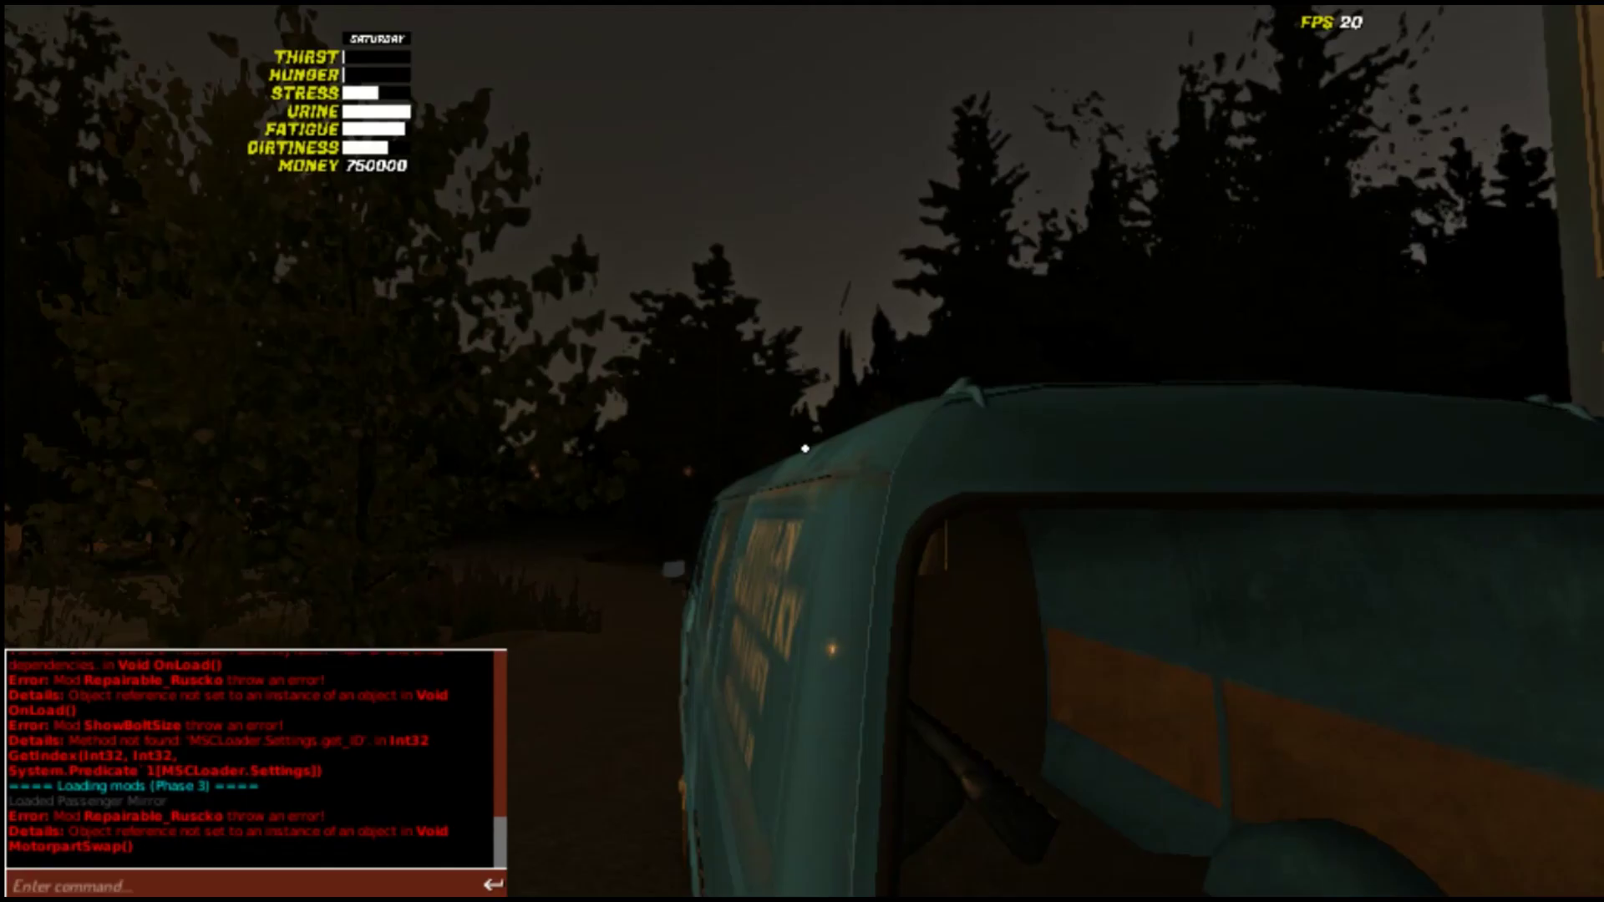
Hide the mod console in the game, walk to the blue van and get in through its driver's door
{"action": "mouse_move", "coordinate": [804, 449]}
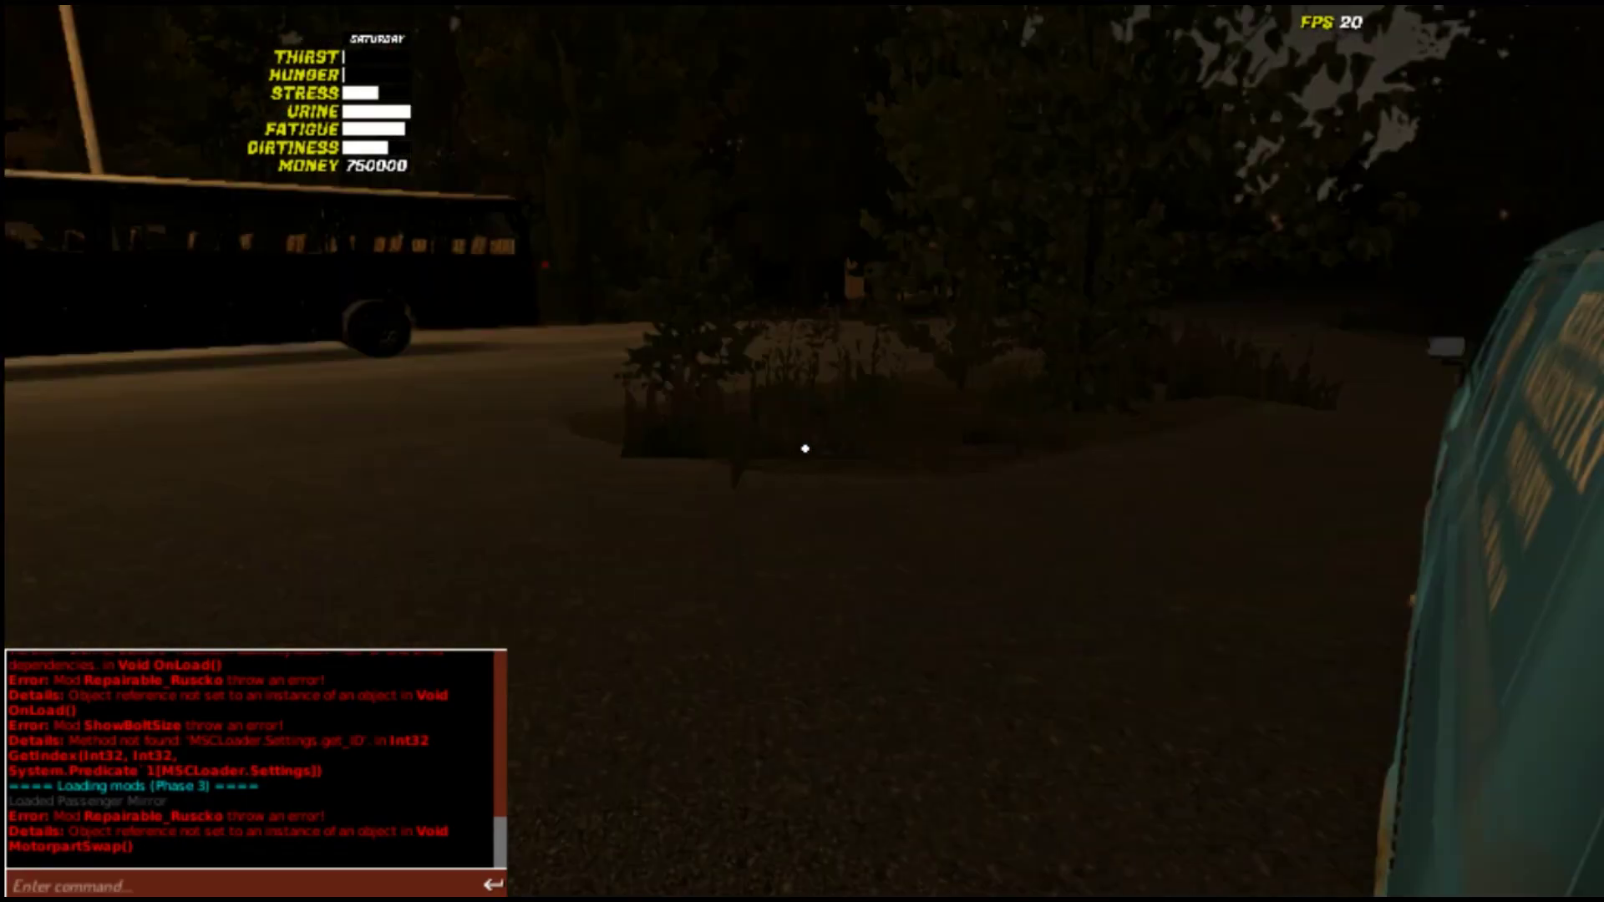
{"action": "key", "text": "grave"}
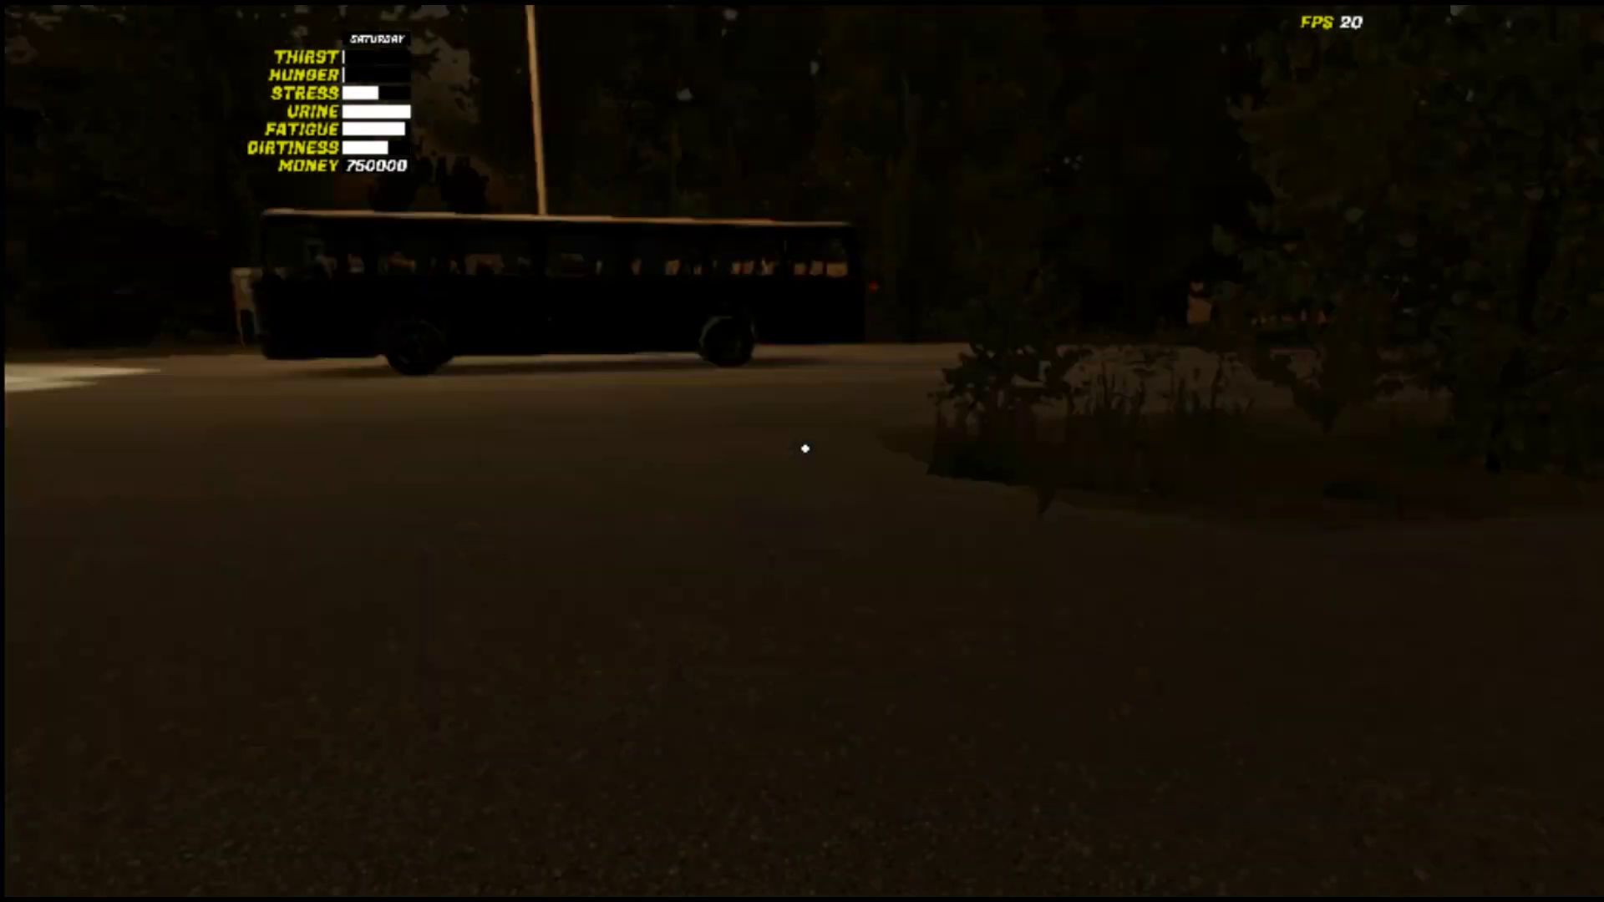
{"action": "key", "text": "s"}
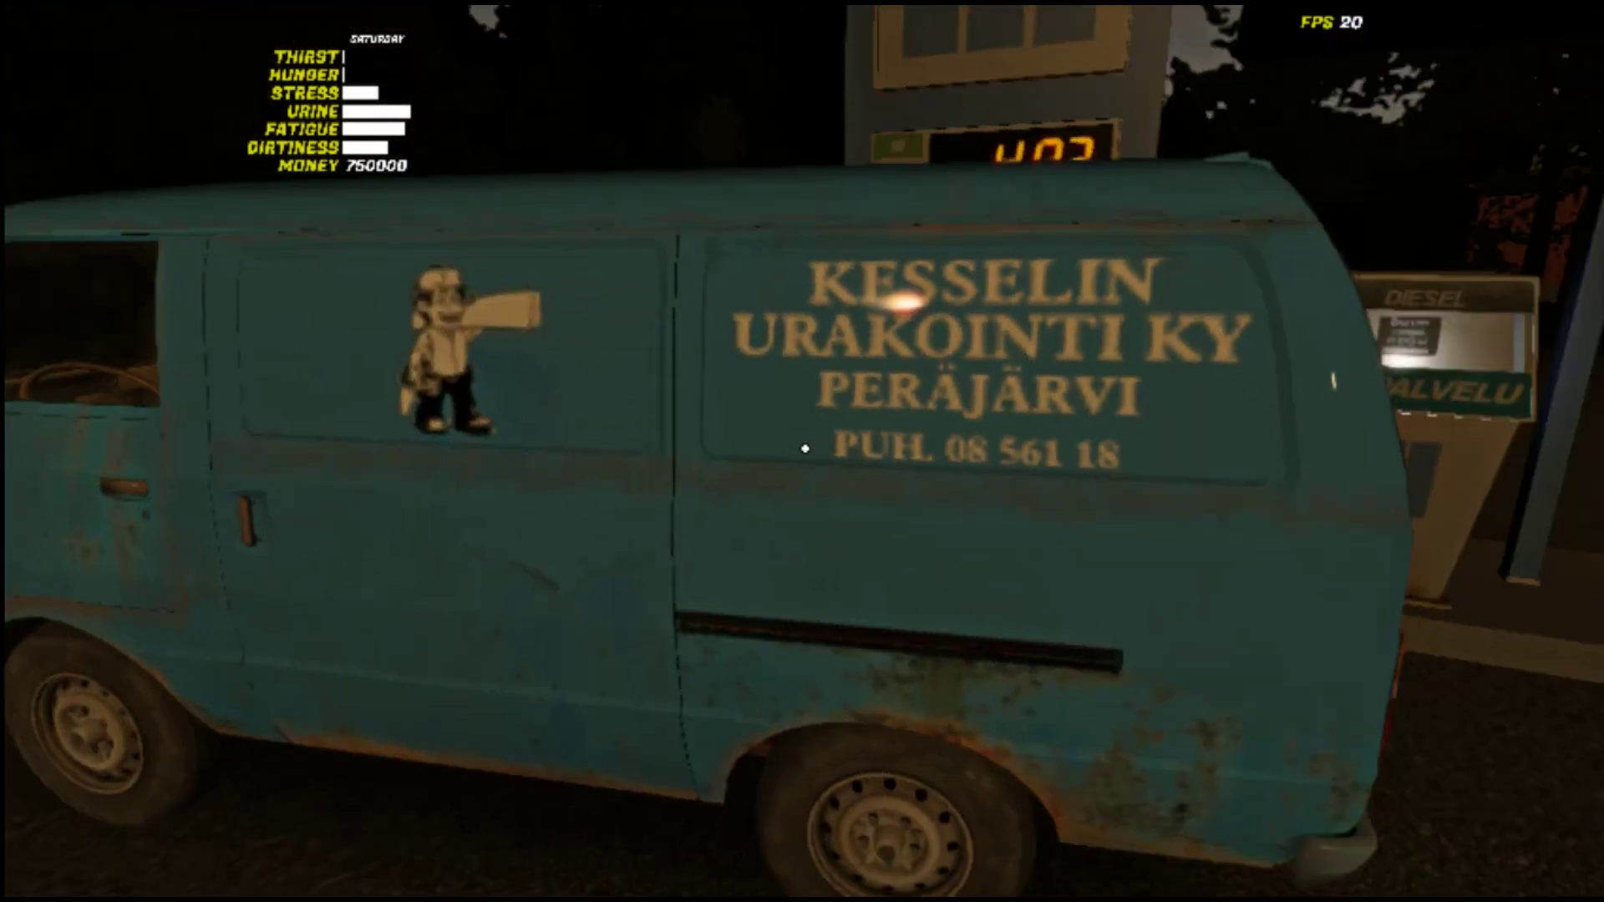
{"action": "key", "text": "s"}
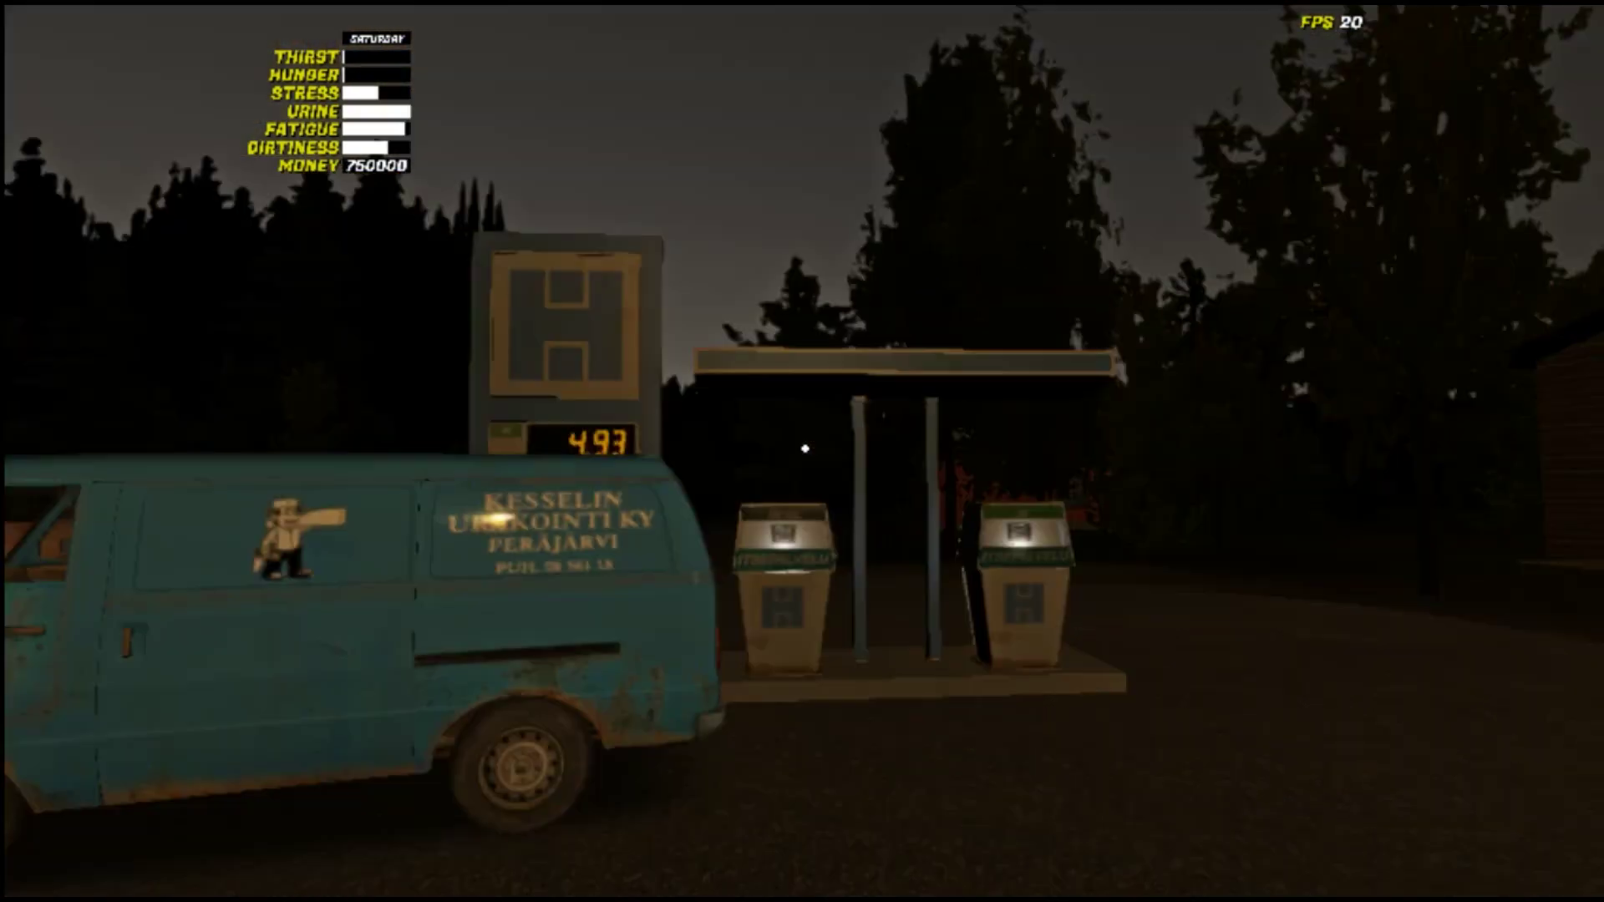
{"action": "key", "text": "w"}
{"action": "key", "text": "w"}
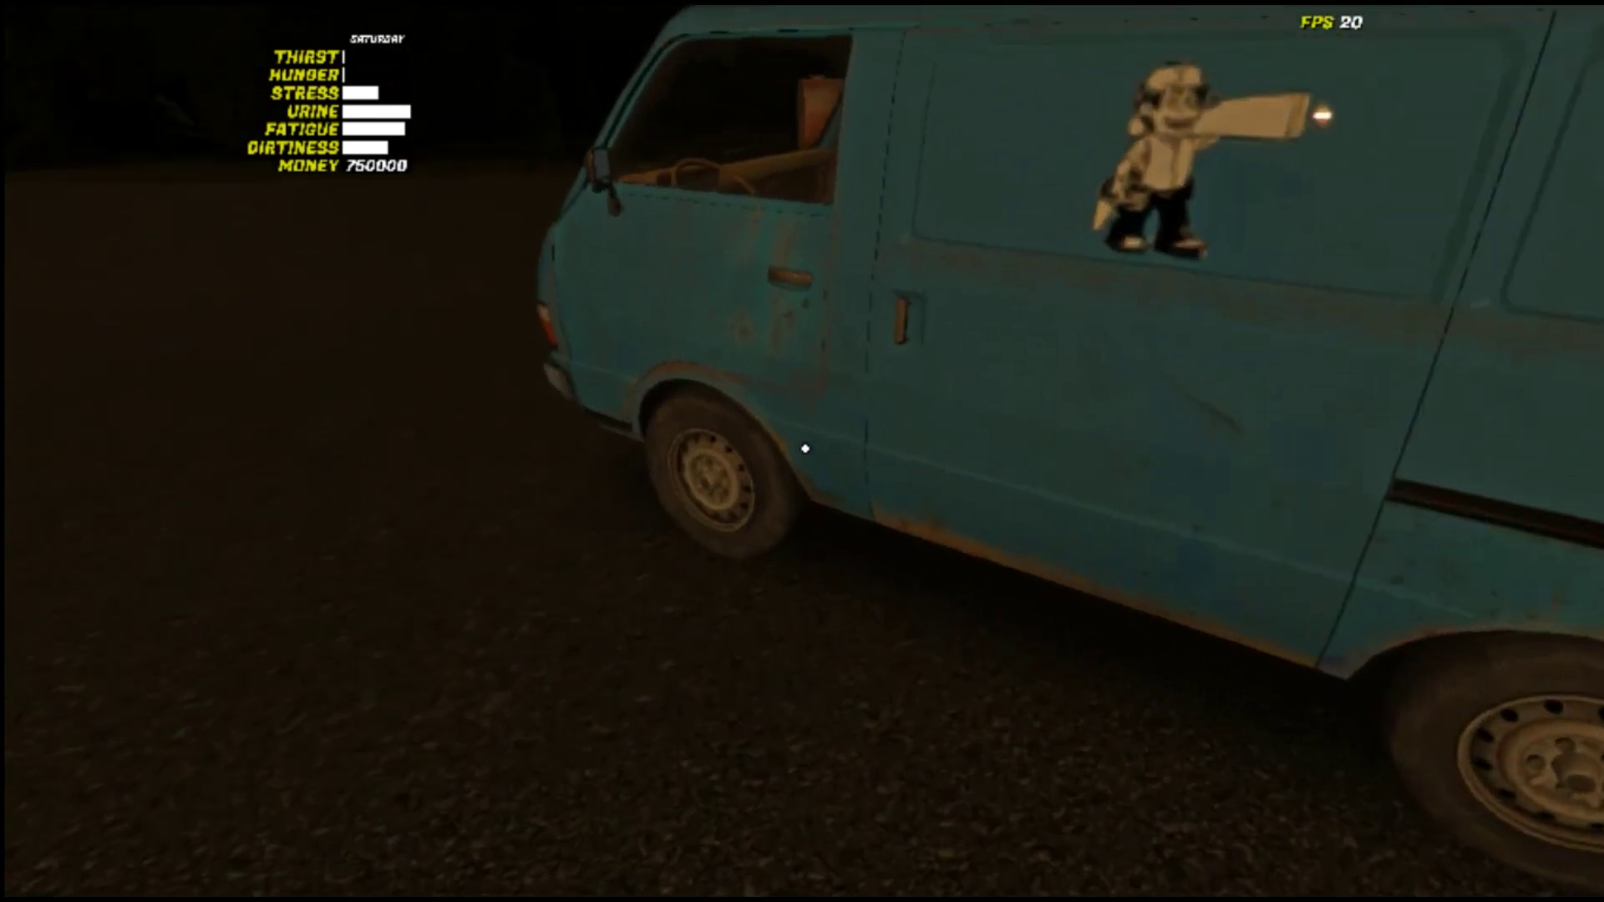
{"action": "left_click", "coordinate": [805, 449]}
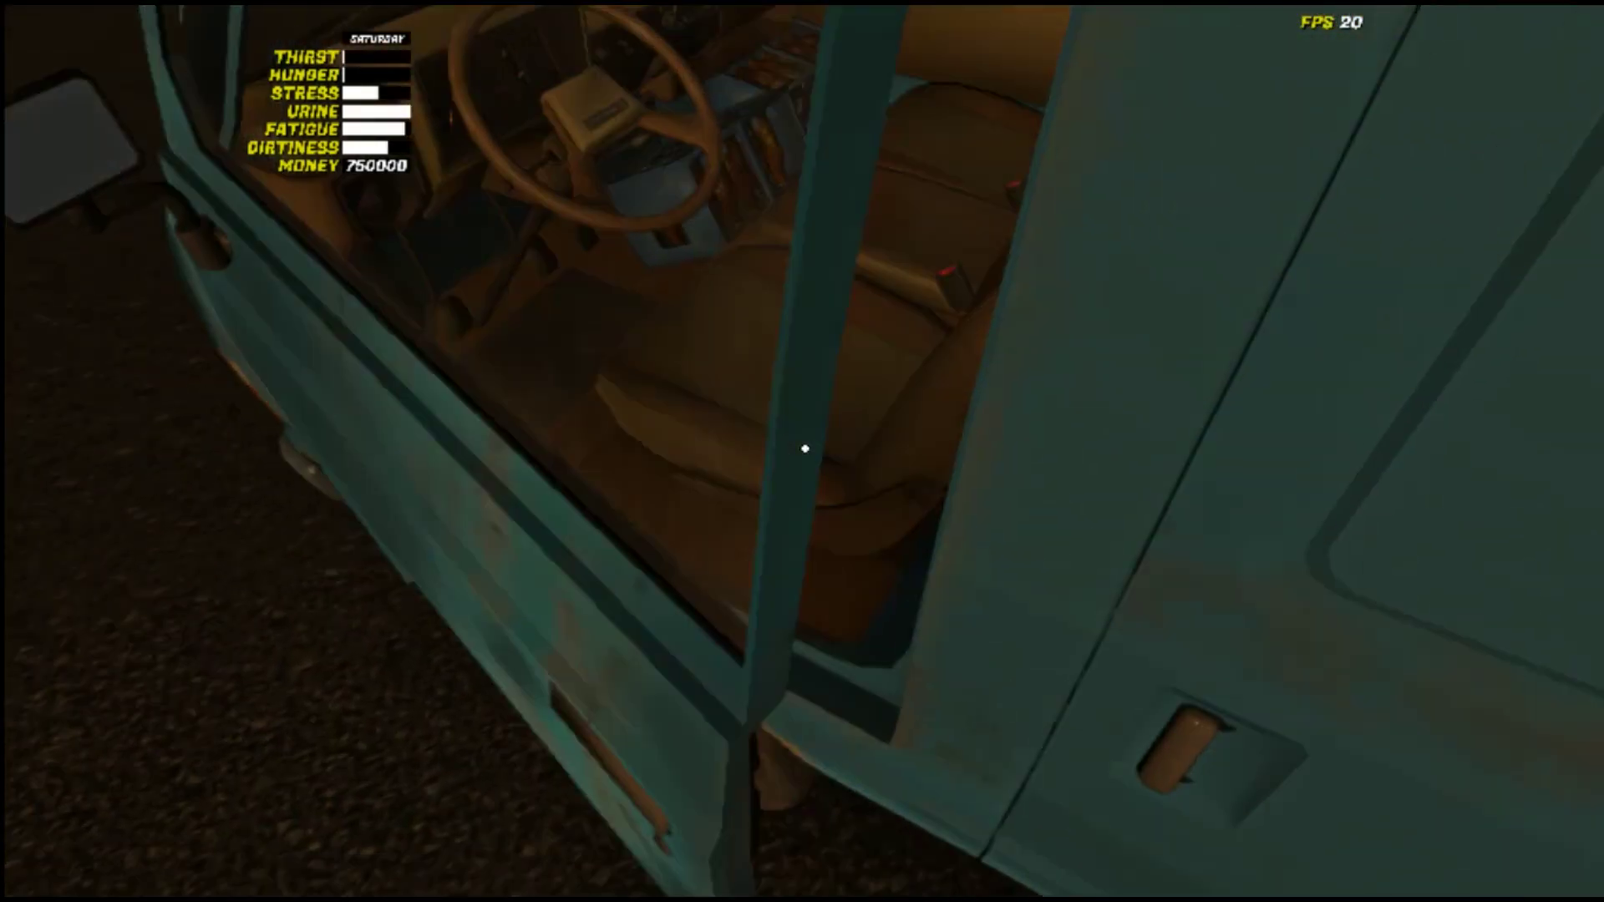
{"action": "mouse_move", "coordinate": [805, 449]}
{"action": "key", "text": "w"}
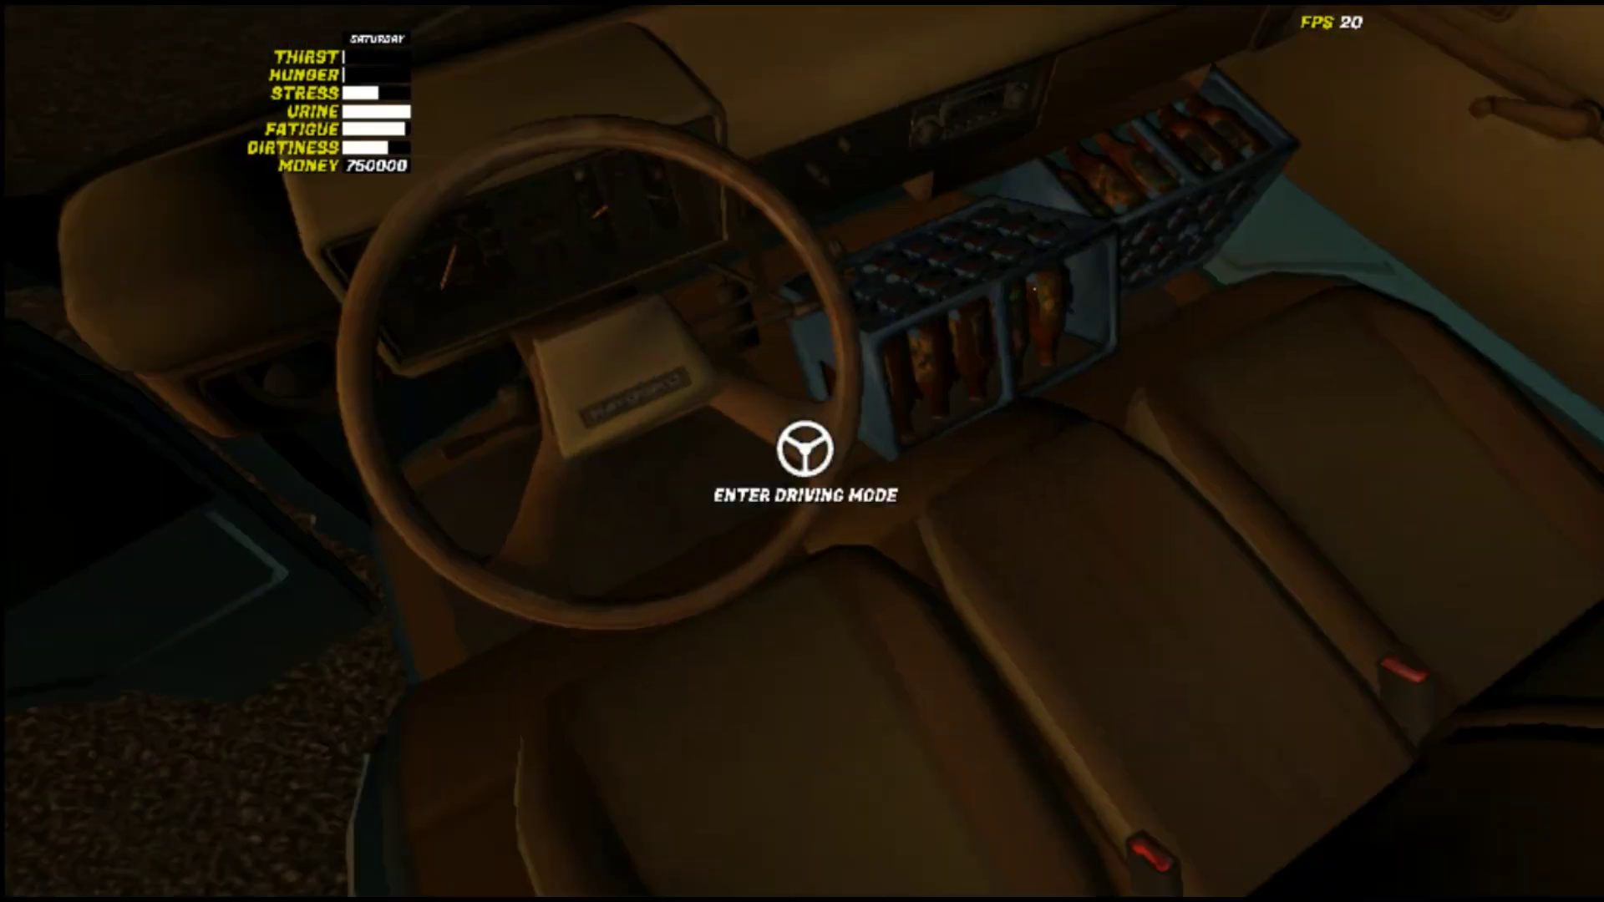